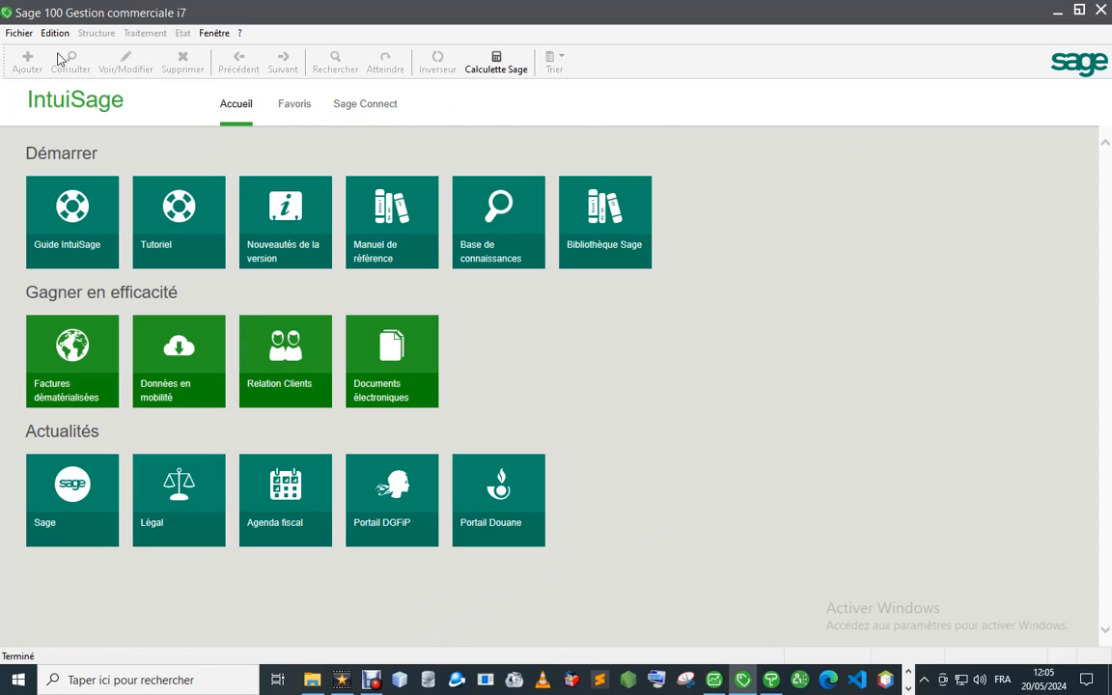
- Open the commercial file AMIRAL TIIPI SARL(GESCOM) from the AMIRAL TIIPI folder inside EXERCICES
{"action": "left_click", "coordinate": [17, 33]}
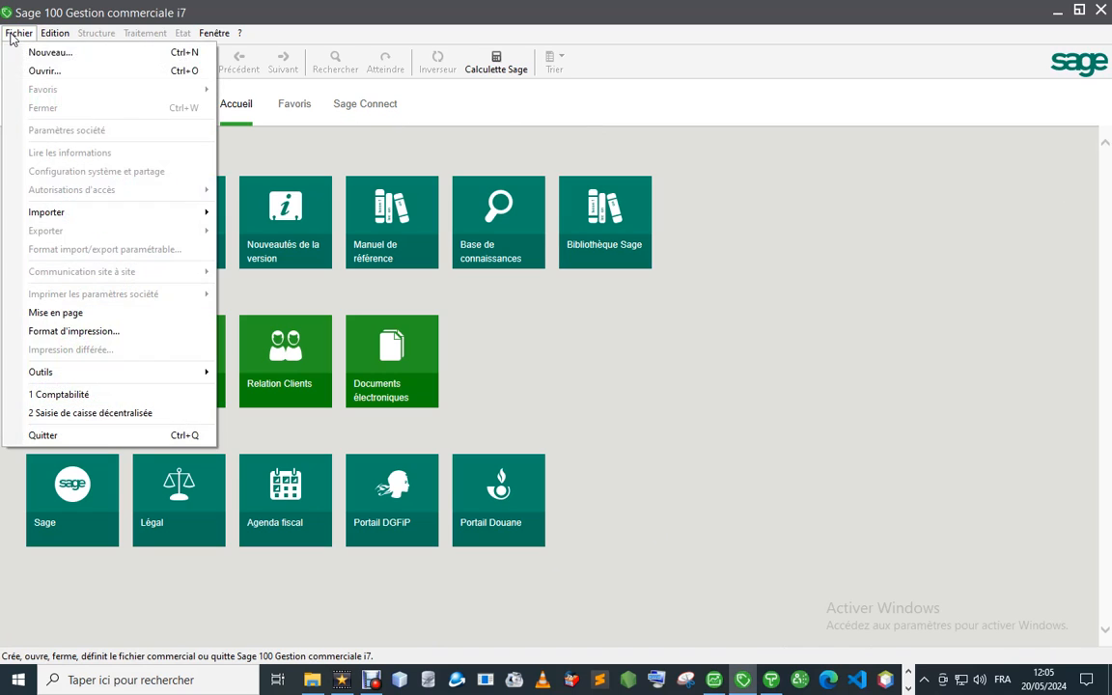
{"action": "left_click", "coordinate": [81, 75]}
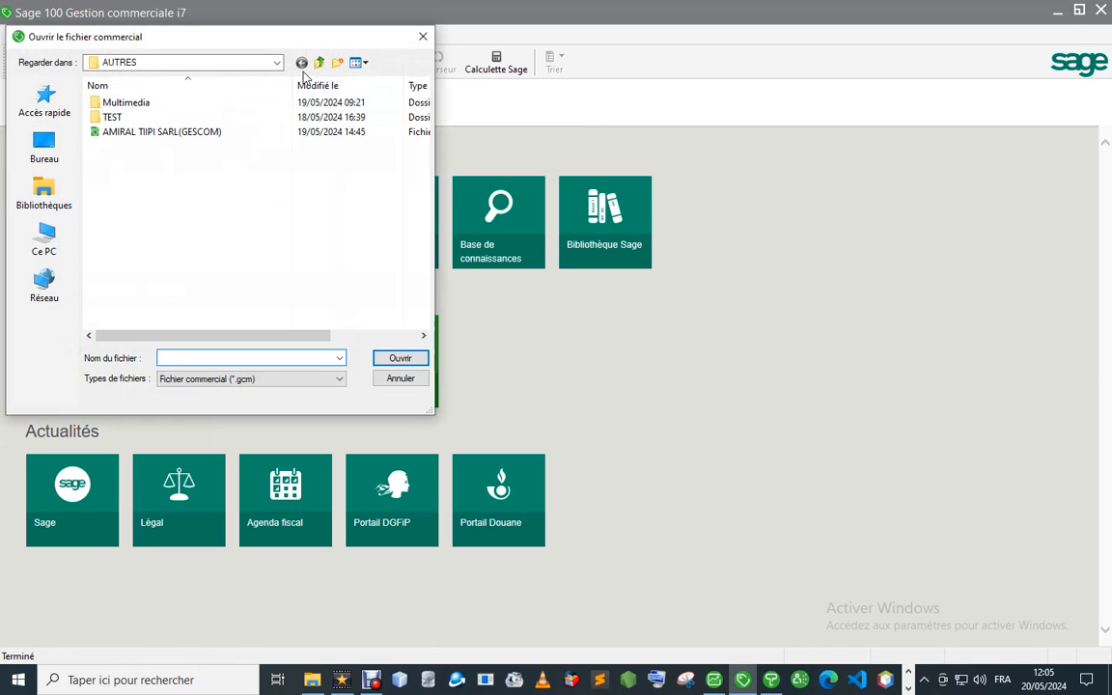
{"action": "left_click", "coordinate": [319, 62]}
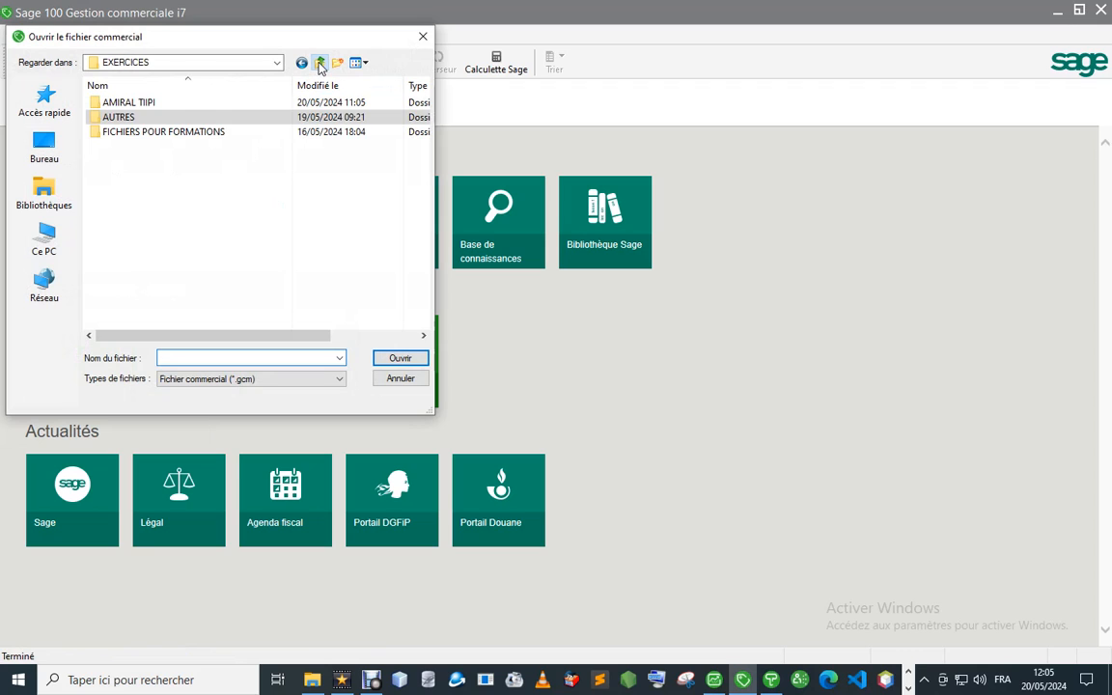
{"action": "double_click", "coordinate": [167, 104]}
{"action": "double_click", "coordinate": [150, 104]}
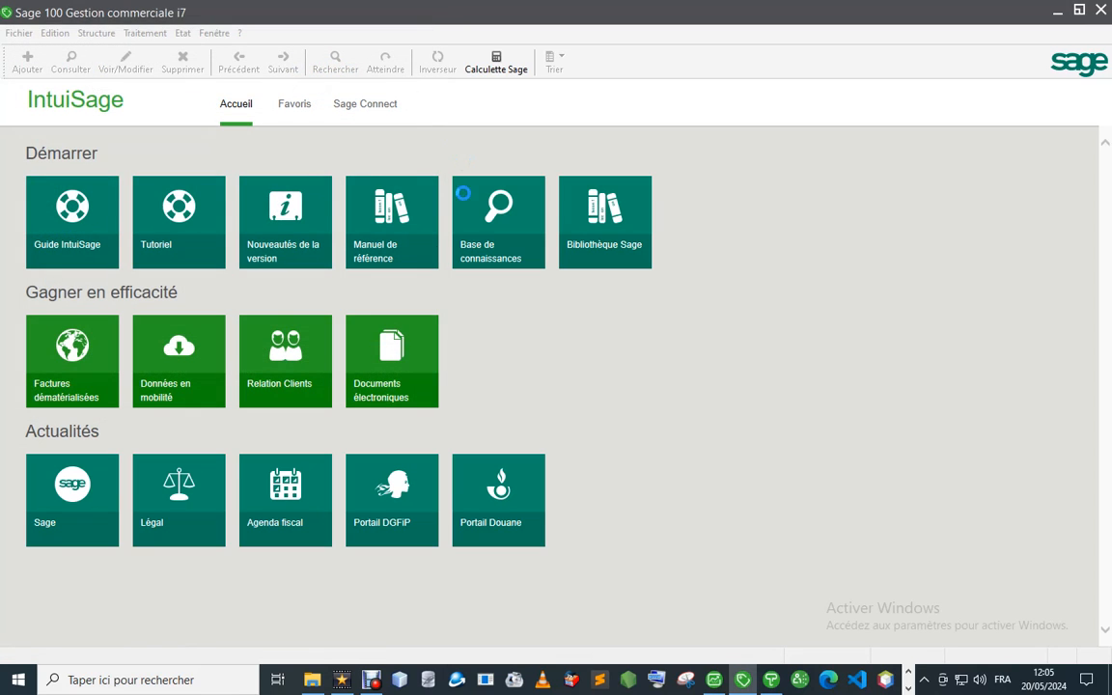
{"action": "key", "text": "Return"}
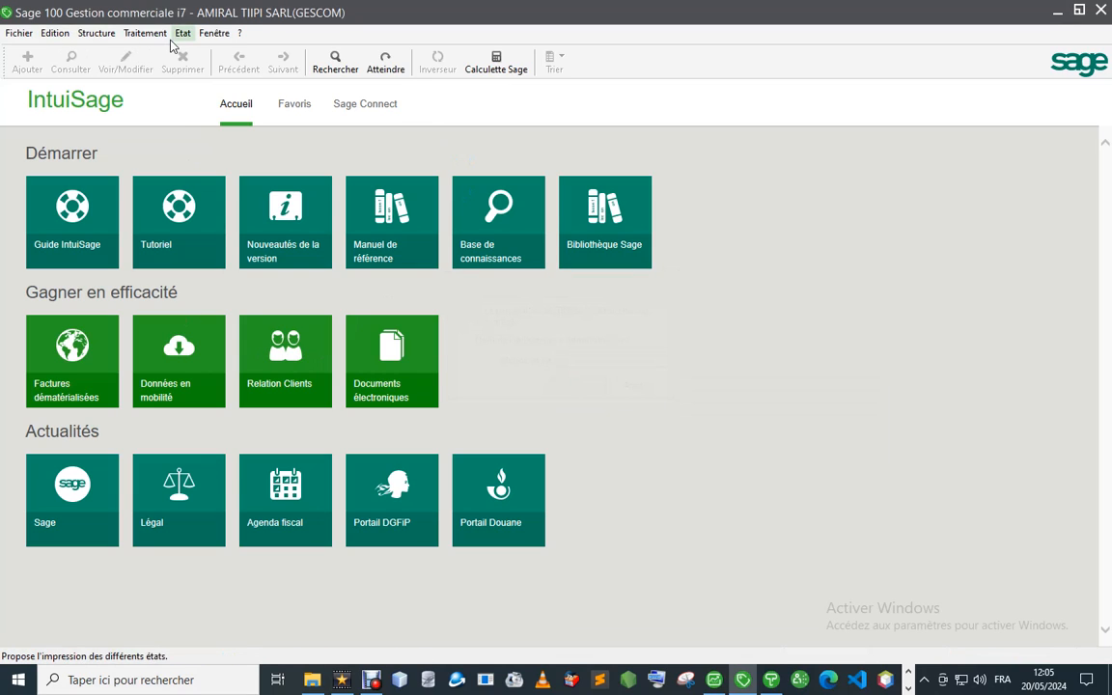
- Open the Articles list, maximize it and automatically adjust its column widths
{"action": "left_click", "coordinate": [96, 33]}
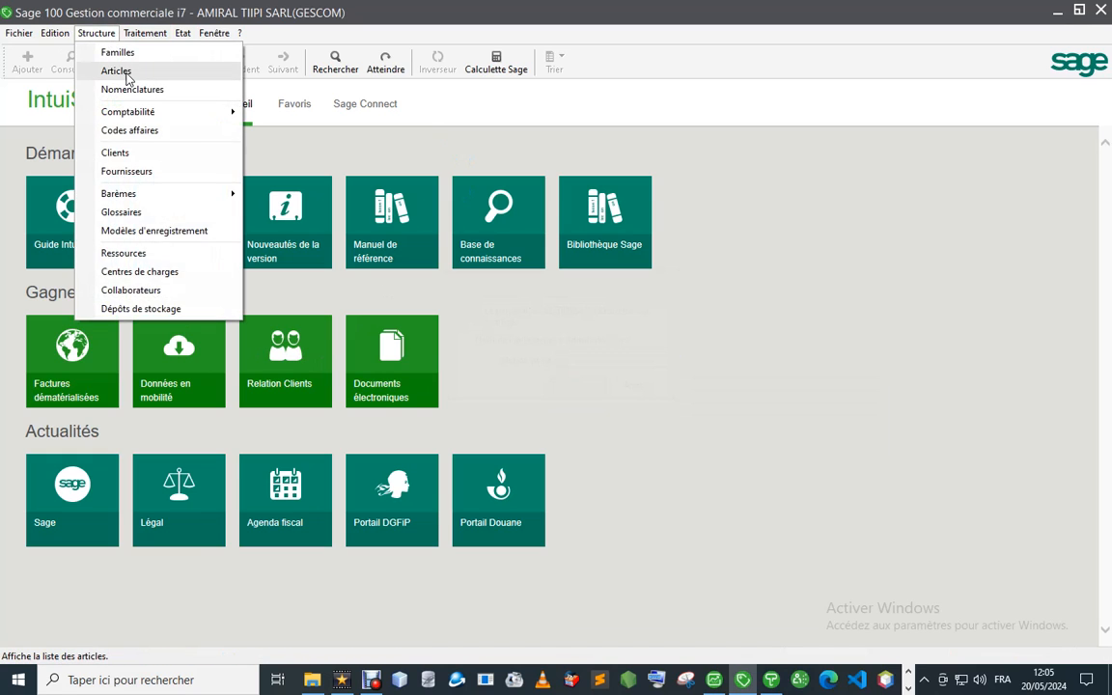
{"action": "left_click", "coordinate": [118, 73]}
{"action": "scroll", "coordinate": [436, 275], "scroll_direction": "down", "scroll_amount": 10}
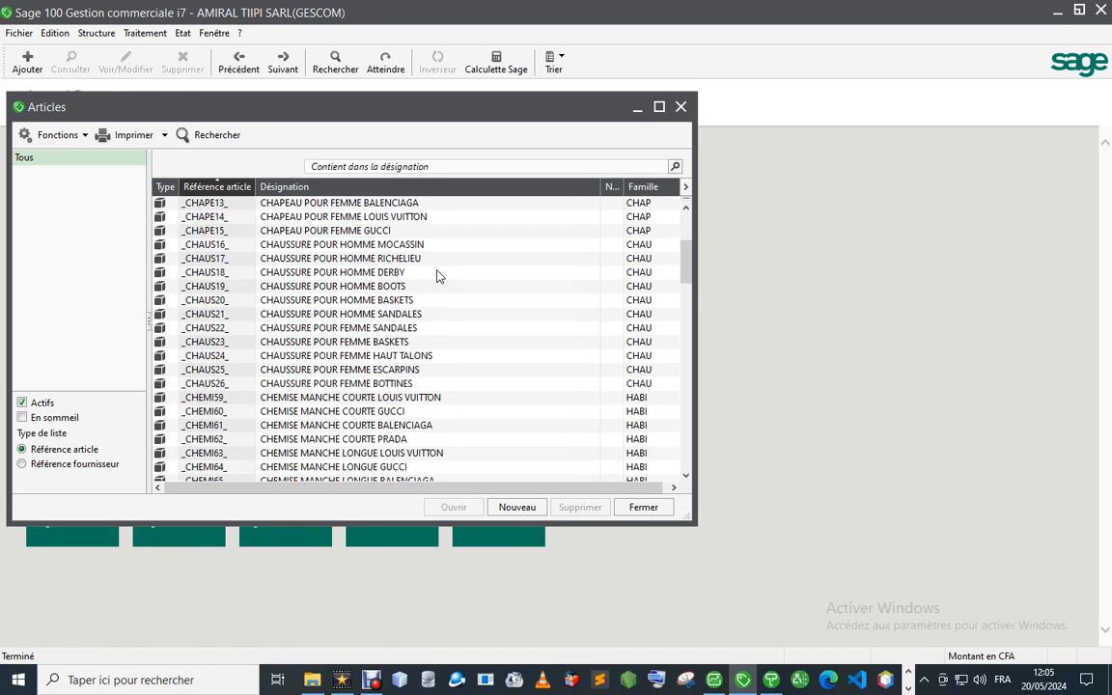
{"action": "scroll", "coordinate": [436, 275], "scroll_direction": "down", "scroll_amount": 5}
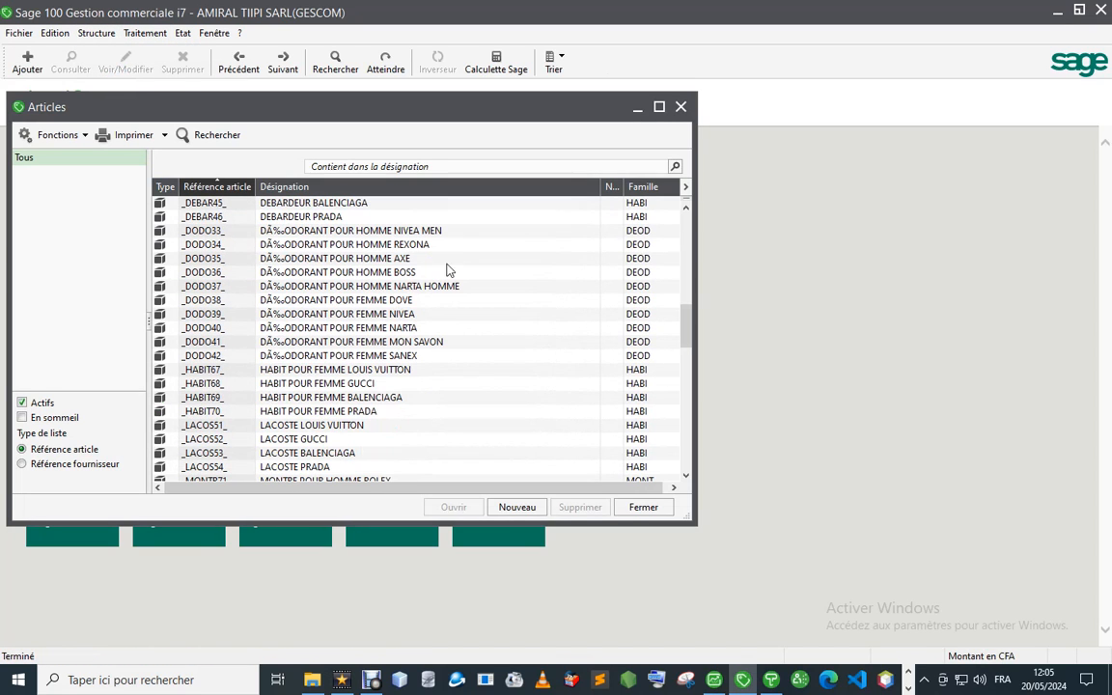
{"action": "left_click", "coordinate": [659, 106]}
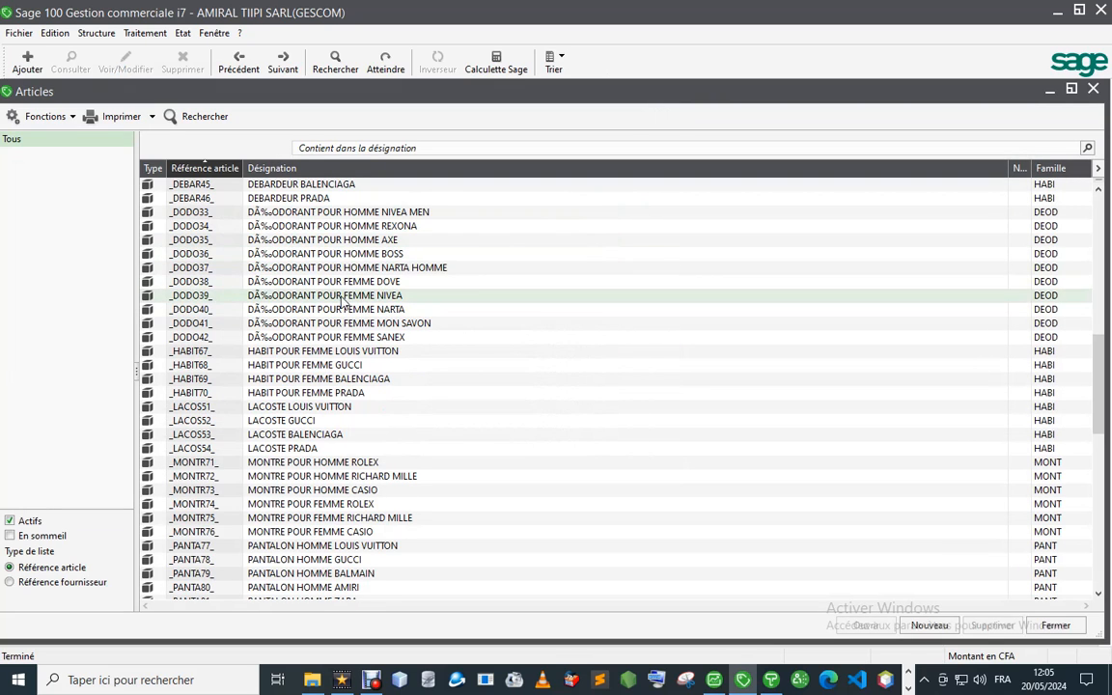
{"action": "right_click", "coordinate": [404, 320]}
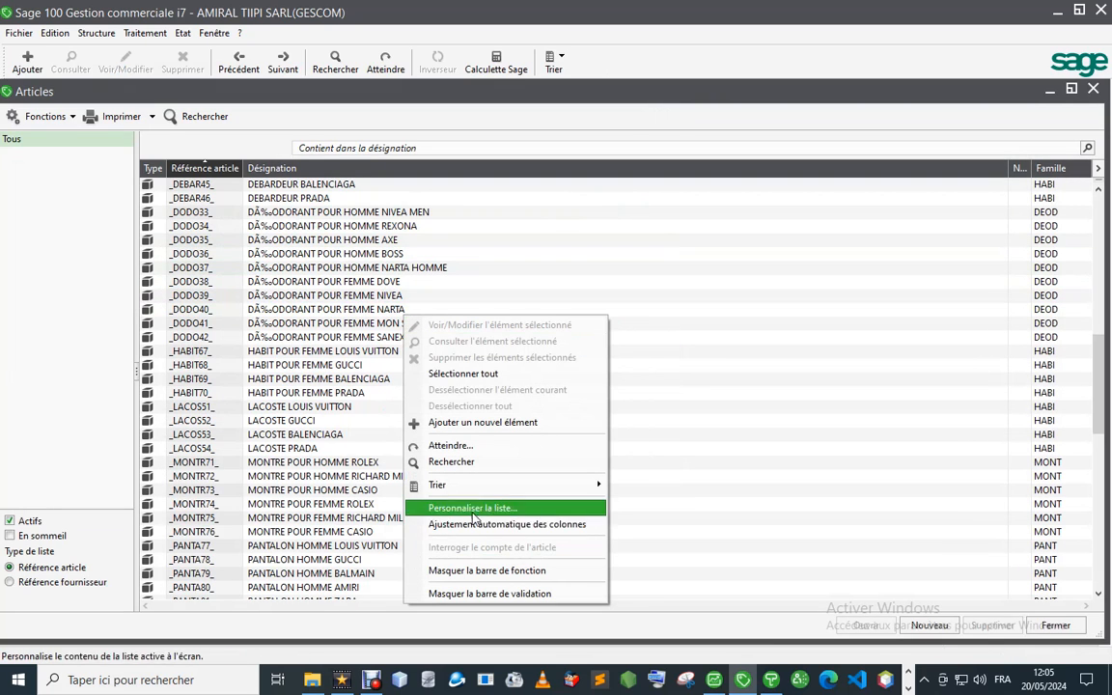
{"action": "left_click", "coordinate": [510, 526]}
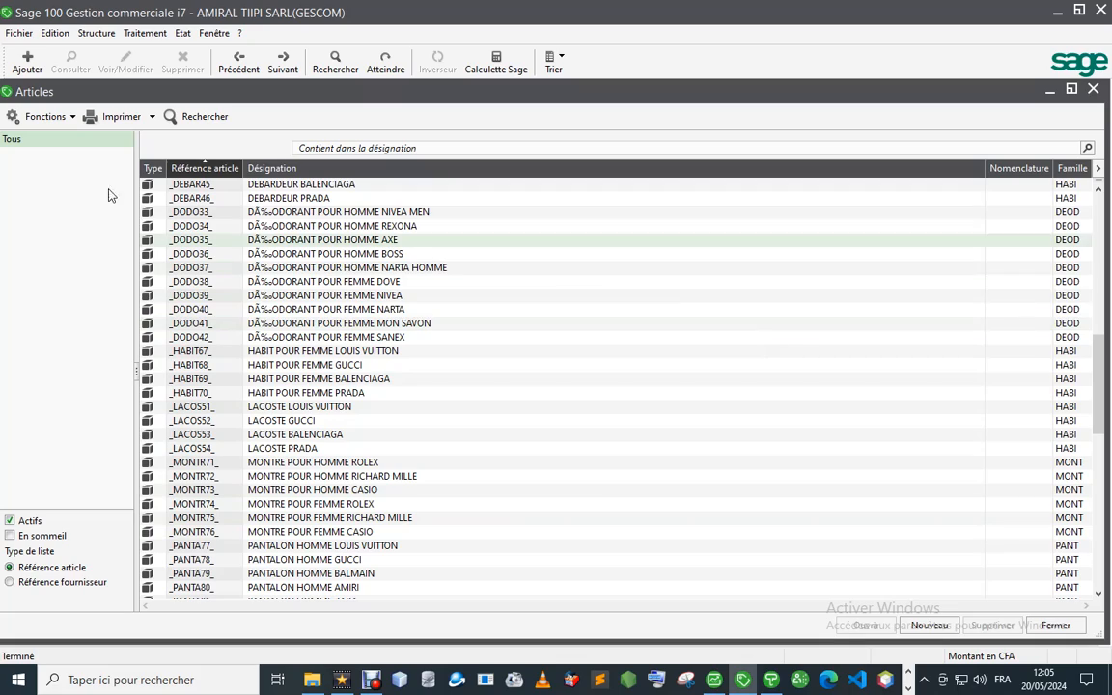
- Look through the references and designations in the Articles list, and close the list
{"action": "scroll", "coordinate": [307, 345], "scroll_direction": "up", "scroll_amount": 2}
{"action": "scroll", "coordinate": [307, 344], "scroll_direction": "down", "scroll_amount": 2}
{"action": "scroll", "coordinate": [307, 344], "scroll_direction": "down", "scroll_amount": 8}
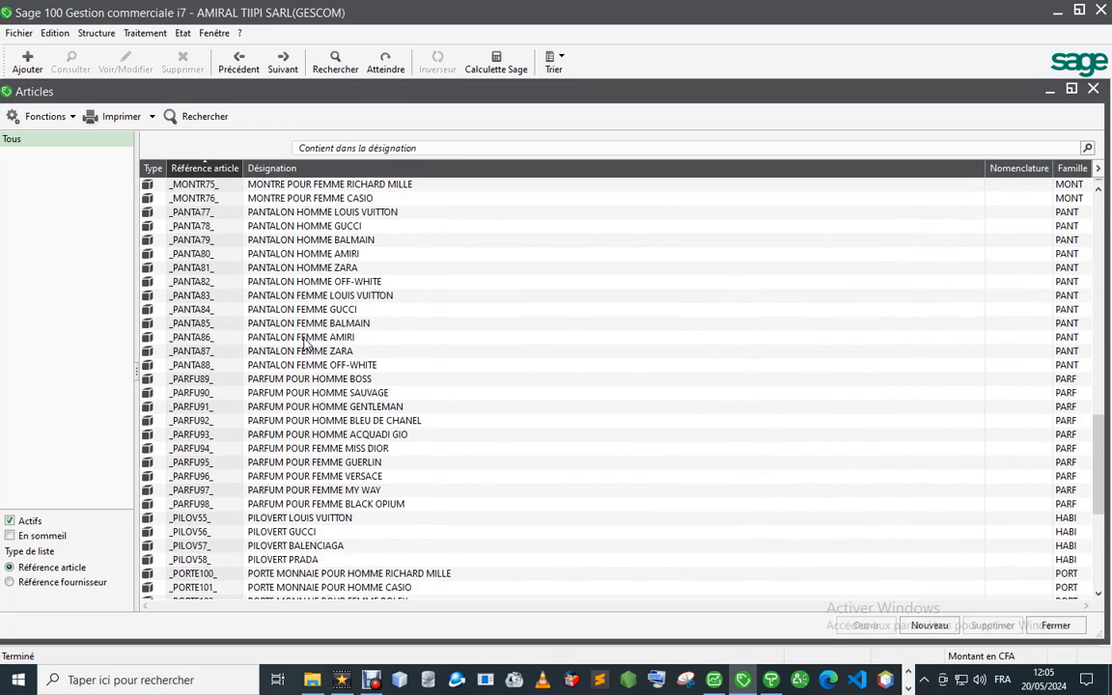
{"action": "scroll", "coordinate": [307, 345], "scroll_direction": "up", "scroll_amount": 4}
{"action": "scroll", "coordinate": [307, 344], "scroll_direction": "up", "scroll_amount": 6}
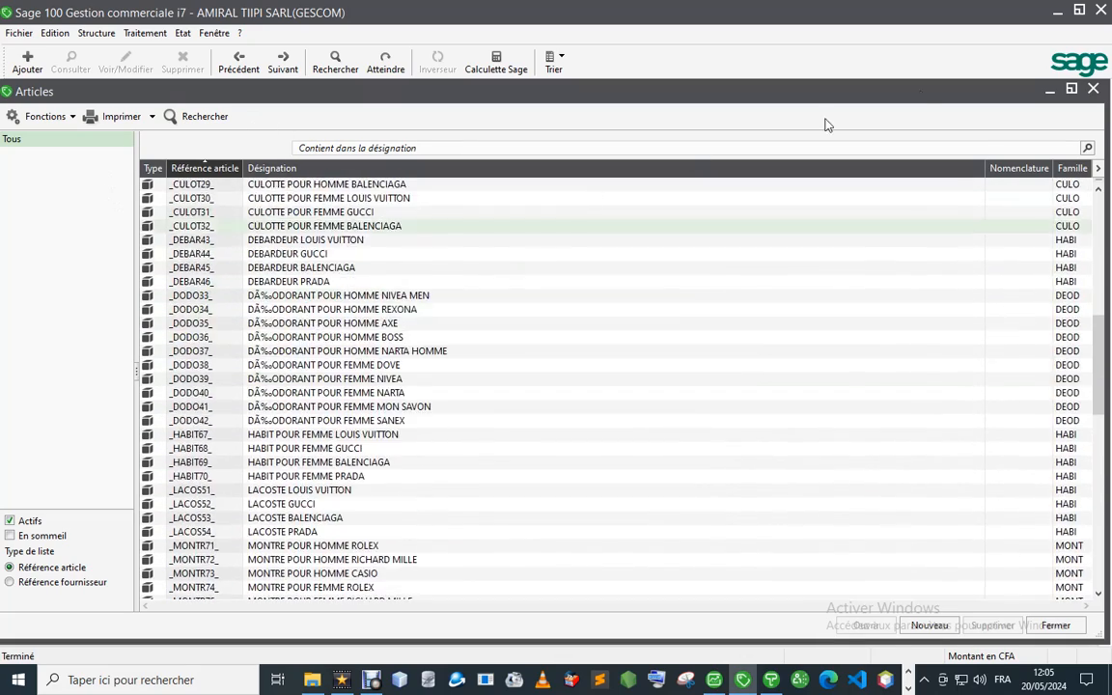
{"action": "left_click", "coordinate": [1093, 89]}
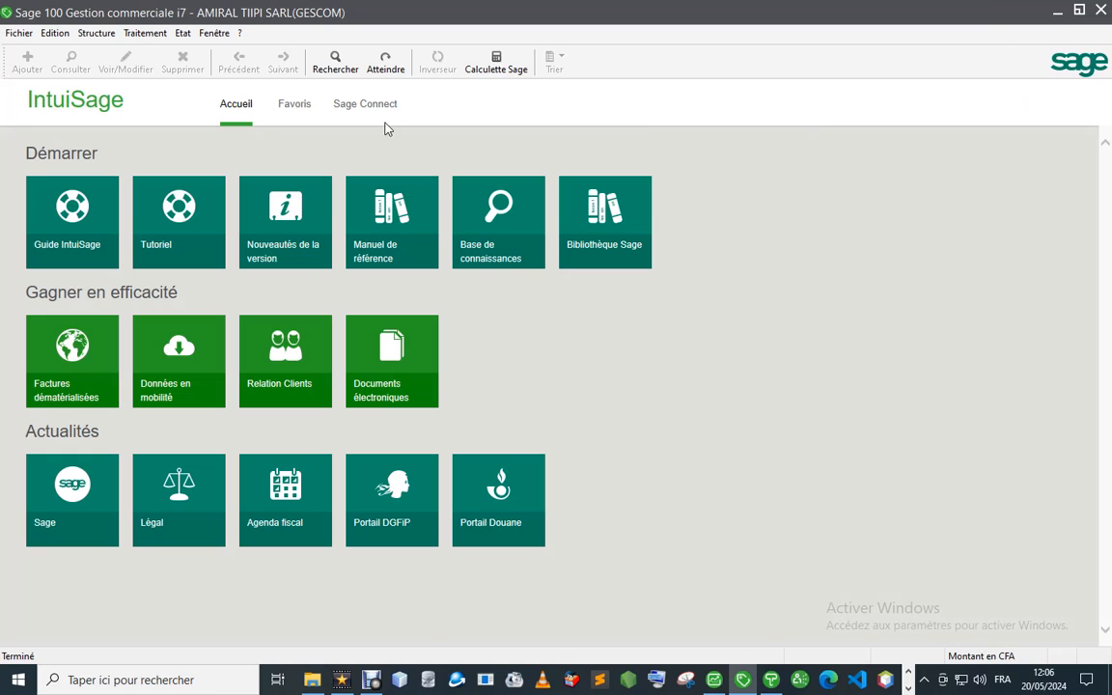
- Reopen the Articles list and view the record of CHAPEAU POUR HOMME LOUIS VUITTON without changing it
{"action": "left_click", "coordinate": [107, 36]}
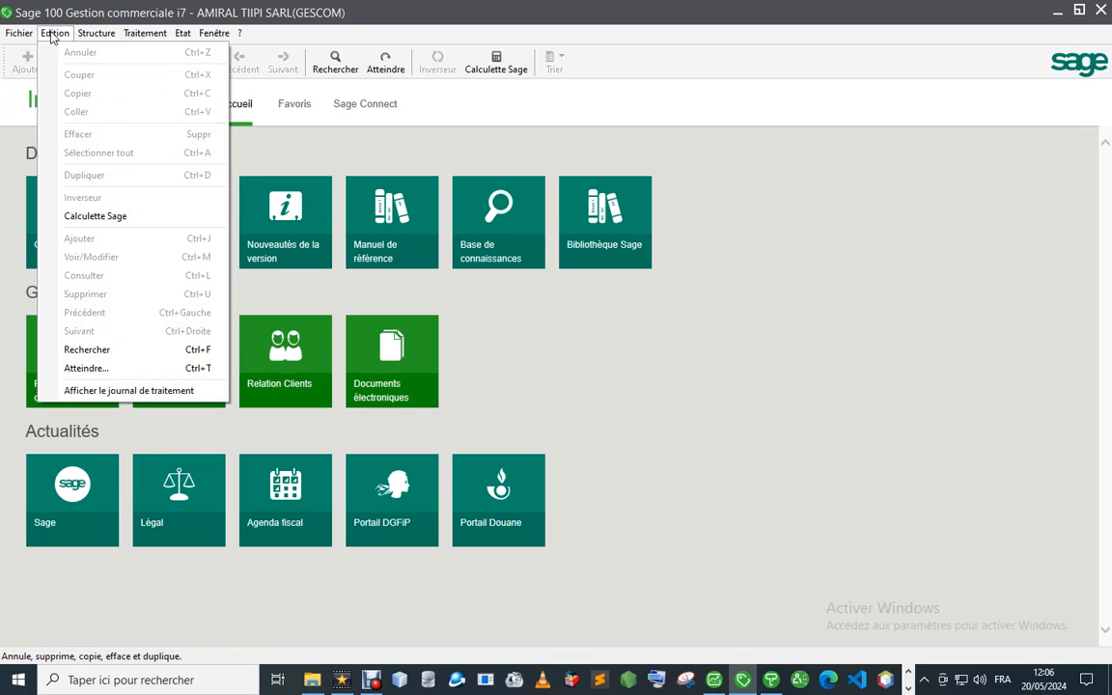
{"action": "mouse_move", "coordinate": [138, 37]}
{"action": "mouse_move", "coordinate": [85, 35]}
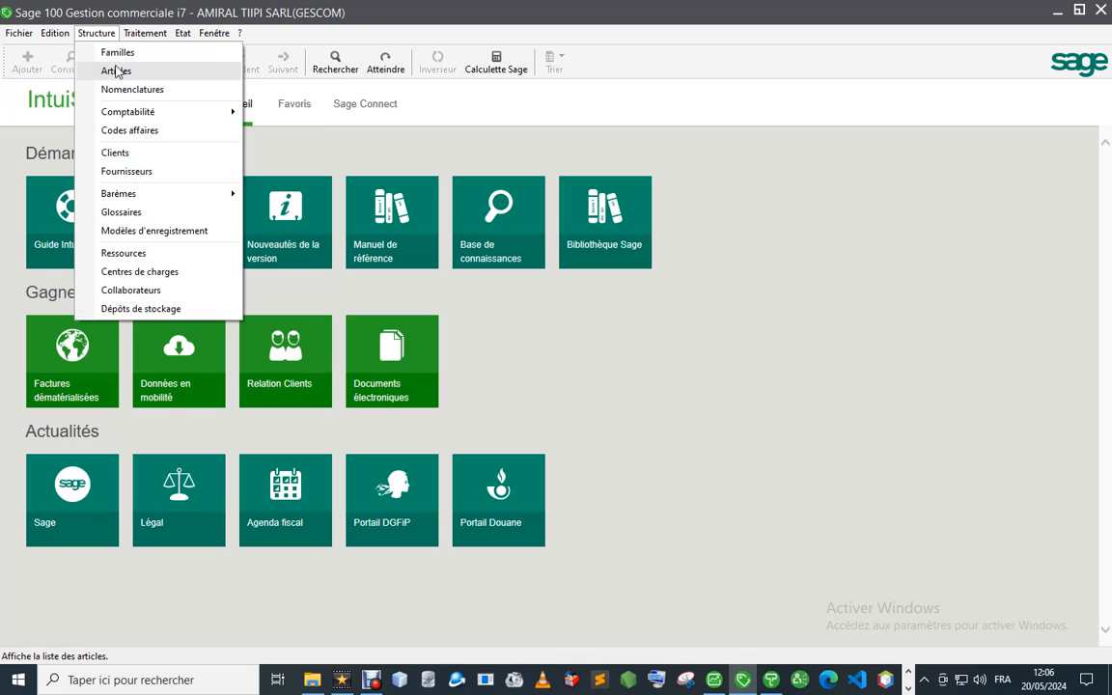
{"action": "left_click", "coordinate": [114, 71]}
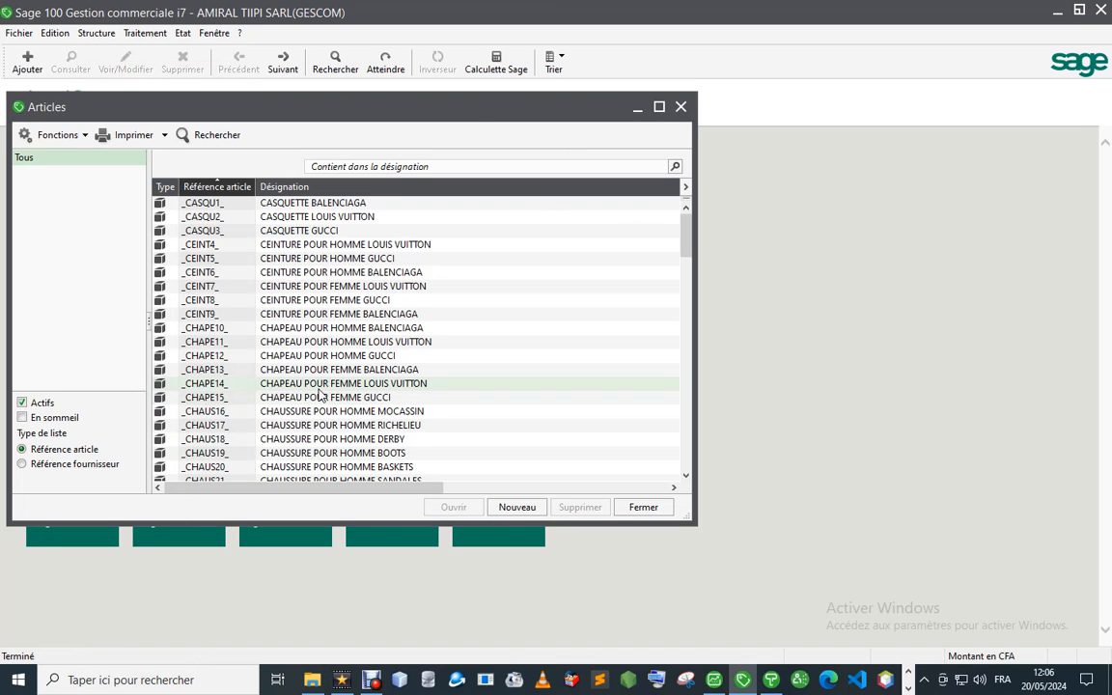
{"action": "double_click", "coordinate": [331, 342]}
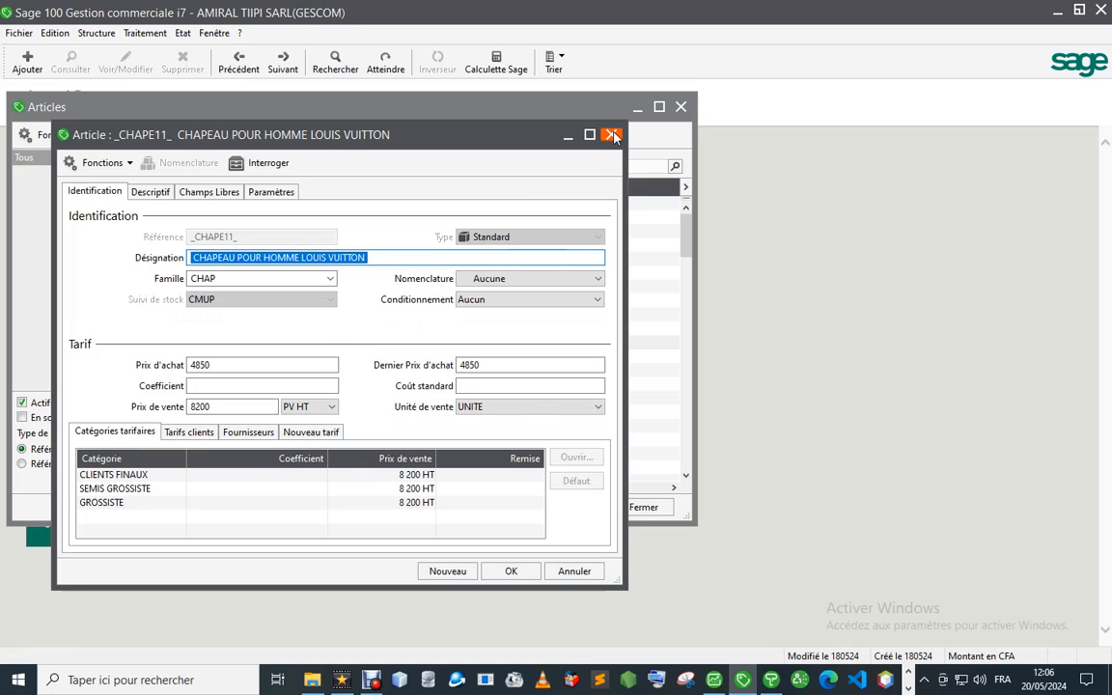
{"action": "key", "text": "Escape"}
- Customize the Articles list by adding the Prix d'achat and Prix de vente columns
{"action": "right_click", "coordinate": [309, 293]}
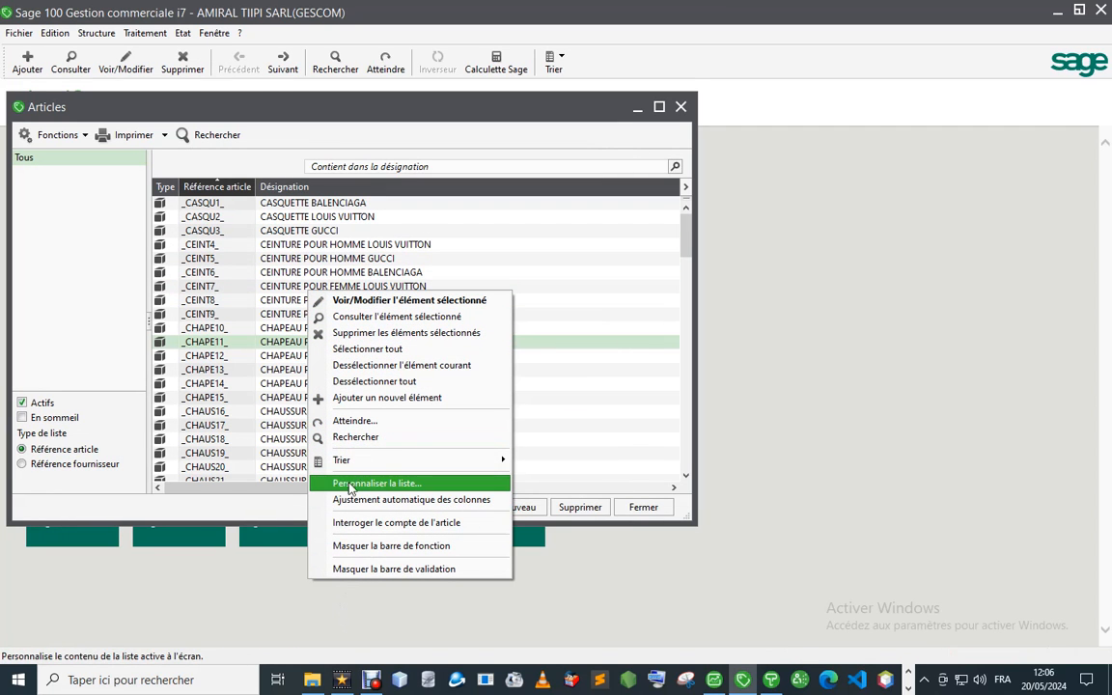
{"action": "left_click", "coordinate": [381, 483]}
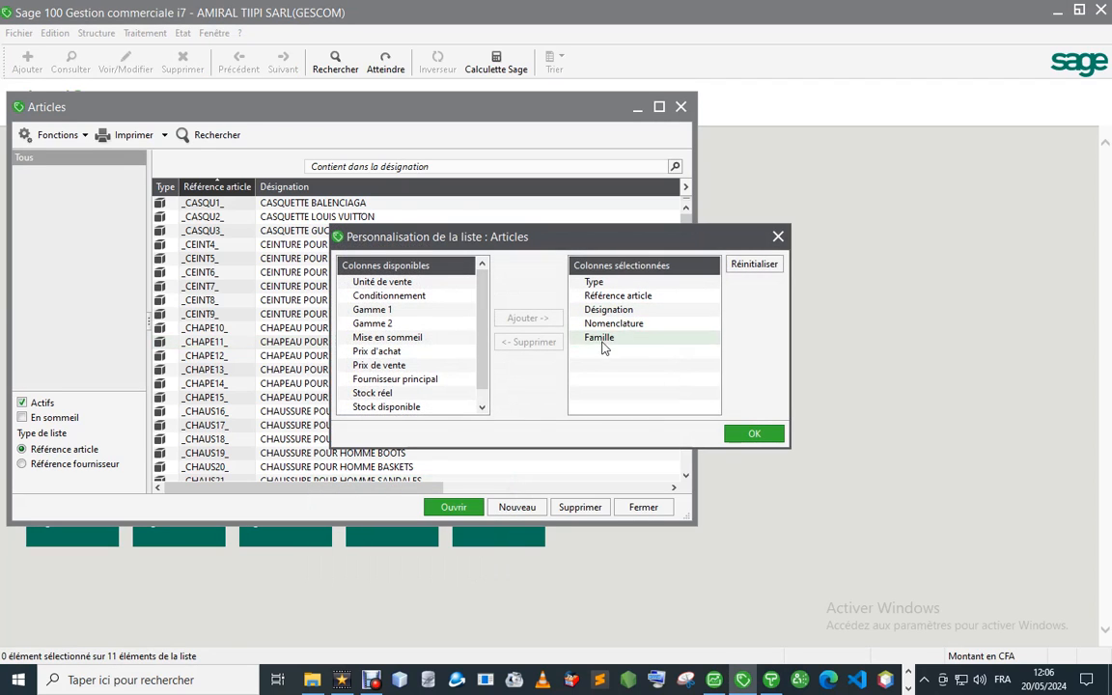
{"action": "left_click", "coordinate": [375, 353]}
{"action": "left_click", "coordinate": [529, 318]}
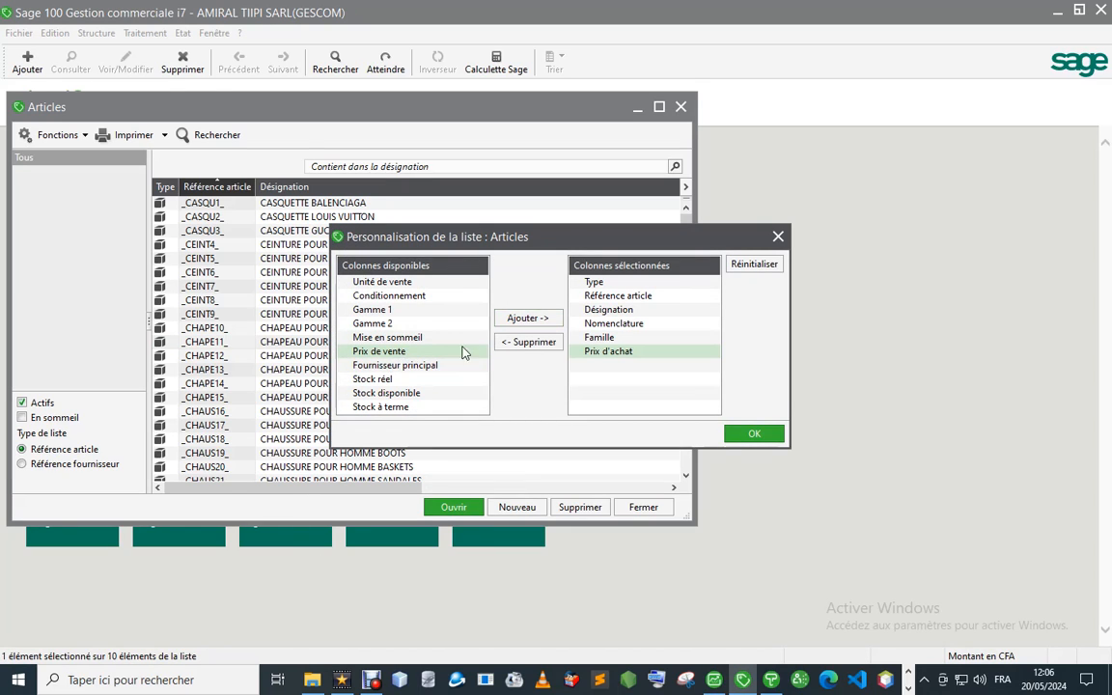
{"action": "left_click", "coordinate": [527, 320]}
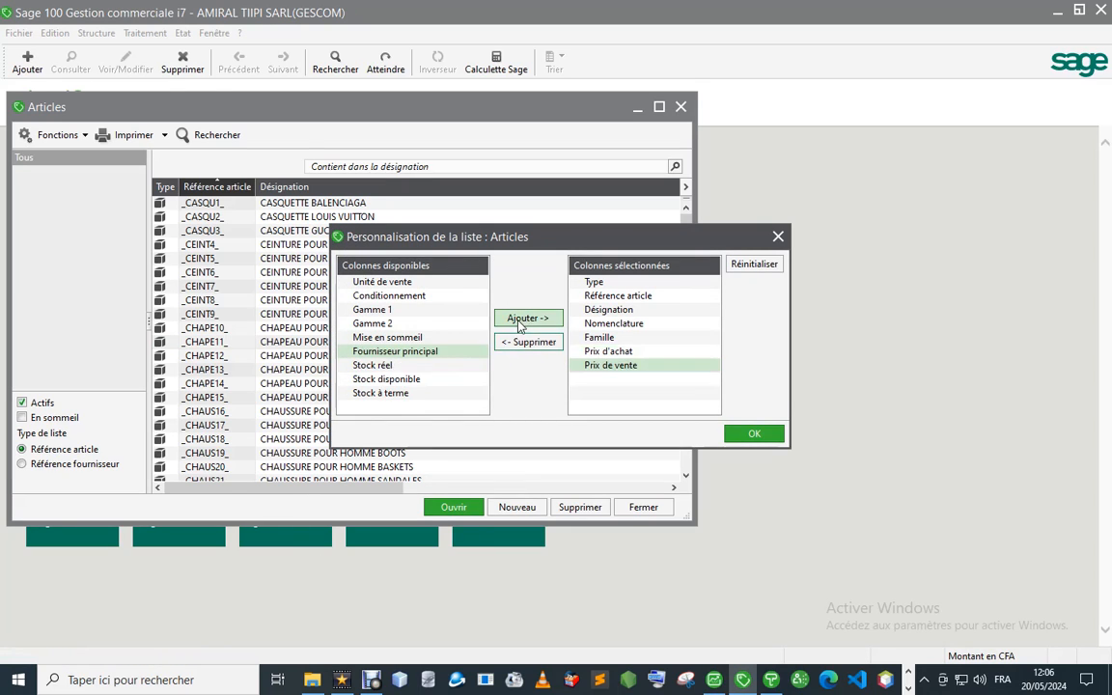
- Add the Stock disponible, Stock réel and Stock à terme columns to the Articles list
{"action": "left_click", "coordinate": [391, 380]}
{"action": "left_click", "coordinate": [524, 321]}
{"action": "left_click", "coordinate": [386, 366]}
{"action": "left_click", "coordinate": [528, 319]}
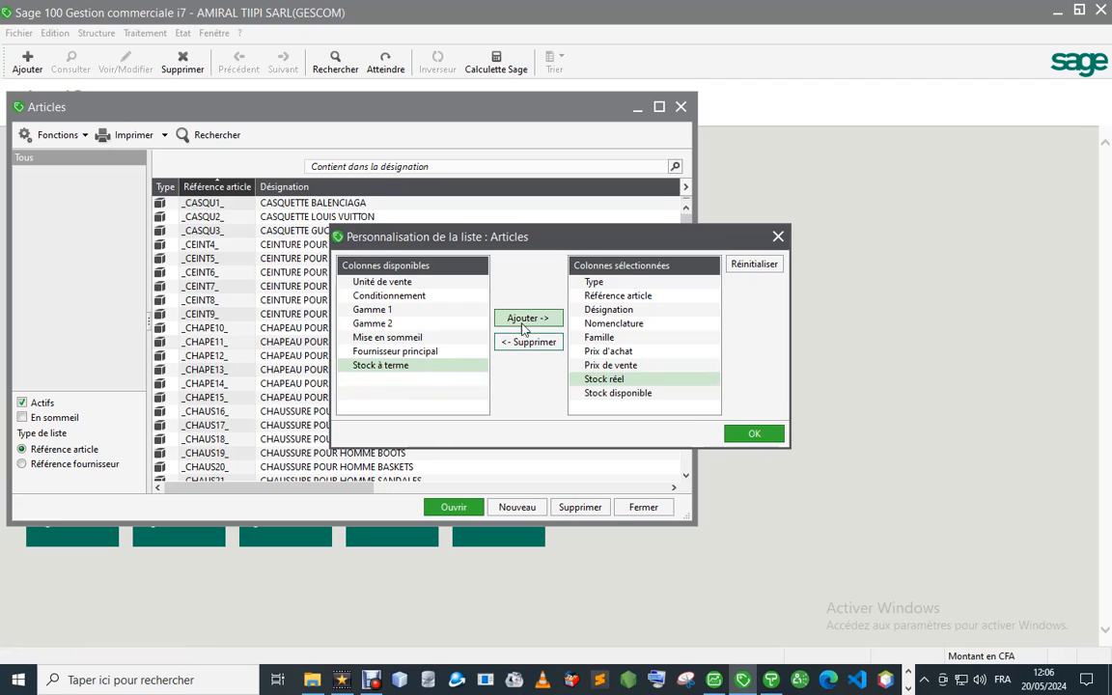
{"action": "left_click", "coordinate": [405, 365]}
{"action": "left_click", "coordinate": [531, 320]}
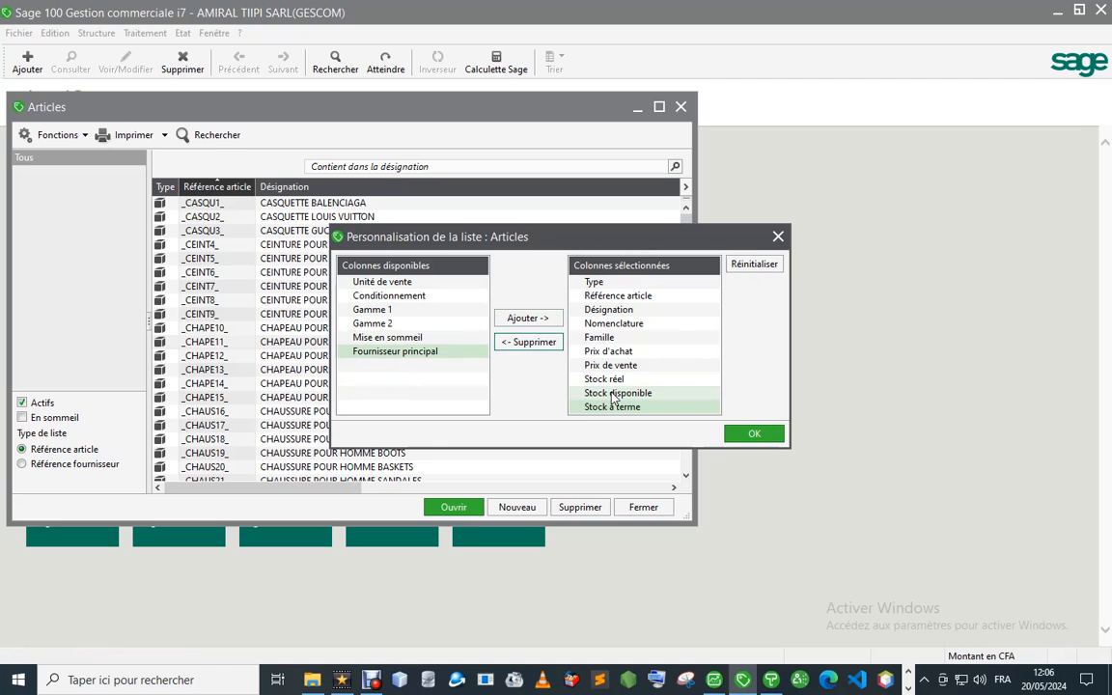
- Remove the Nomenclature column from the selected columns and apply the list customization
{"action": "left_click", "coordinate": [625, 325]}
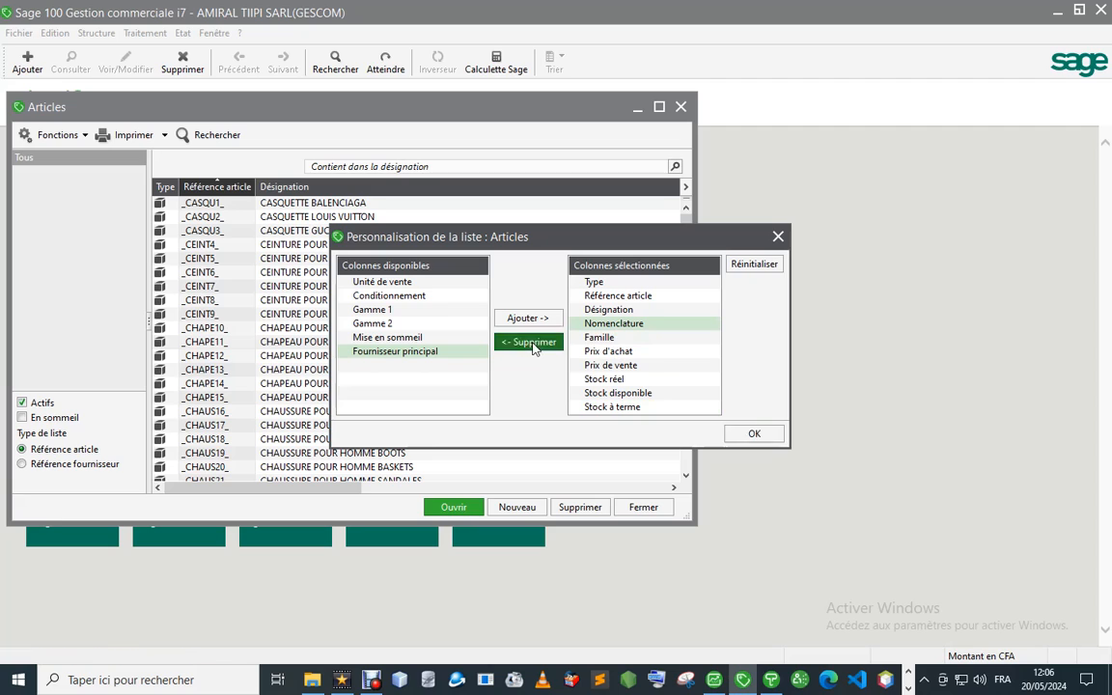
{"action": "left_click", "coordinate": [512, 343]}
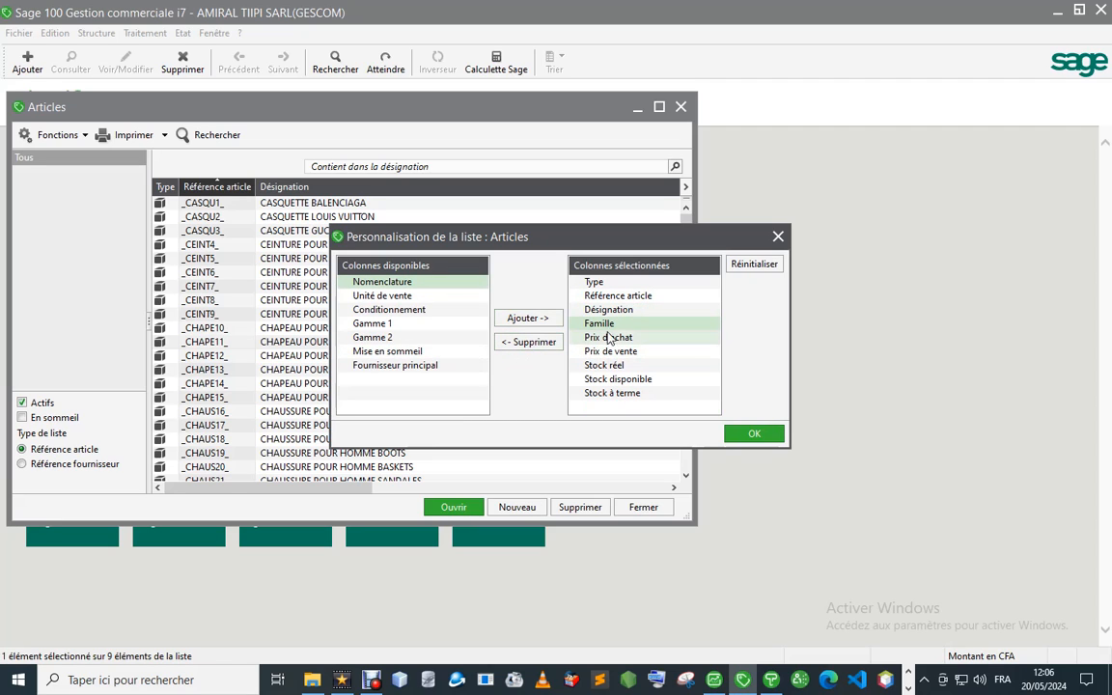
{"action": "left_click", "coordinate": [754, 433]}
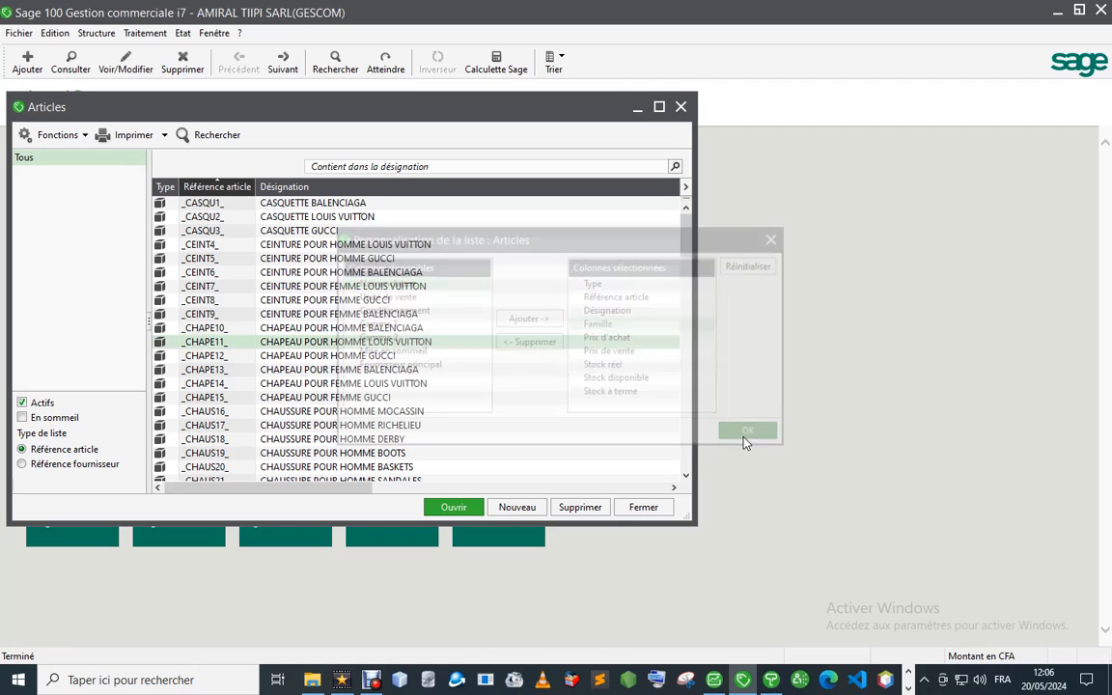
- Automatically adjust the customized list's columns and maximize it to review the articles' prices and stock
{"action": "right_click", "coordinate": [413, 290]}
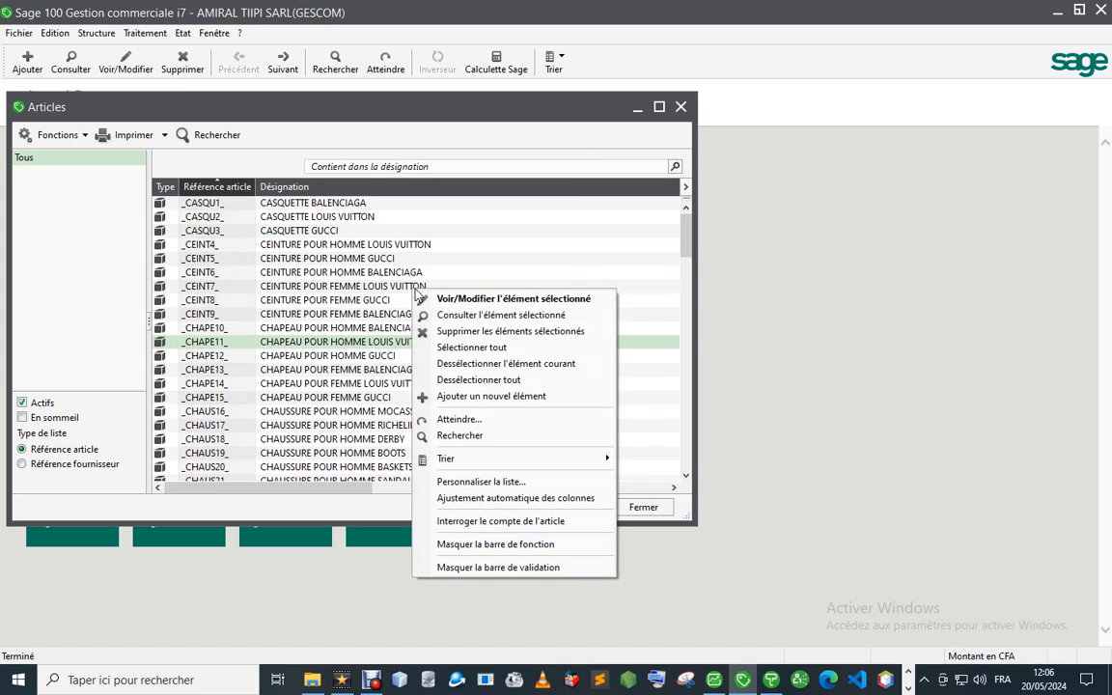
{"action": "left_click", "coordinate": [489, 500]}
{"action": "double_click", "coordinate": [591, 100]}
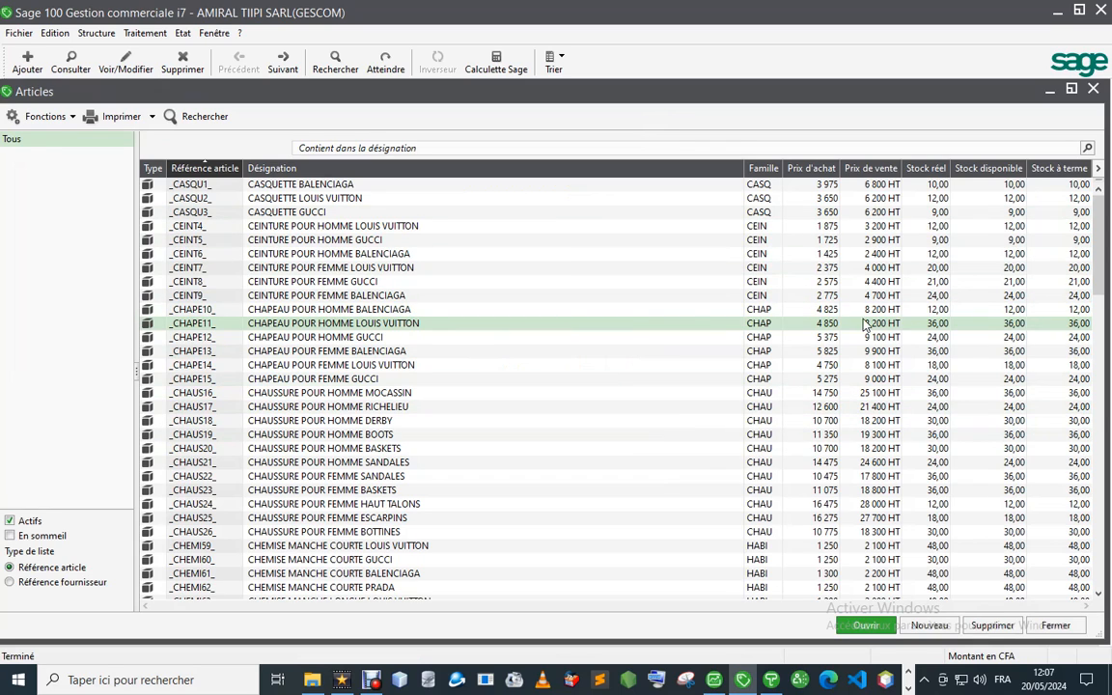
{"action": "scroll", "coordinate": [620, 319], "scroll_direction": "down", "scroll_amount": 3}
{"action": "scroll", "coordinate": [616, 333], "scroll_direction": "up", "scroll_amount": 3}
- Close the Articles list and the commercial file
{"action": "left_click", "coordinate": [1094, 90]}
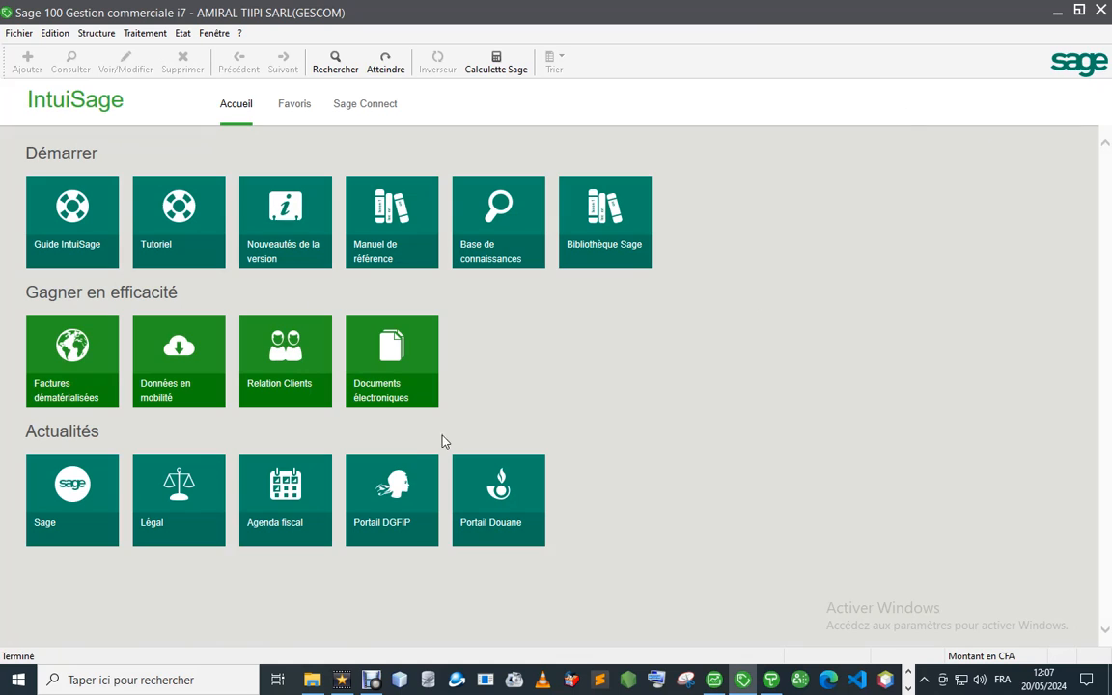
{"action": "left_click", "coordinate": [17, 32]}
{"action": "left_click", "coordinate": [48, 108]}
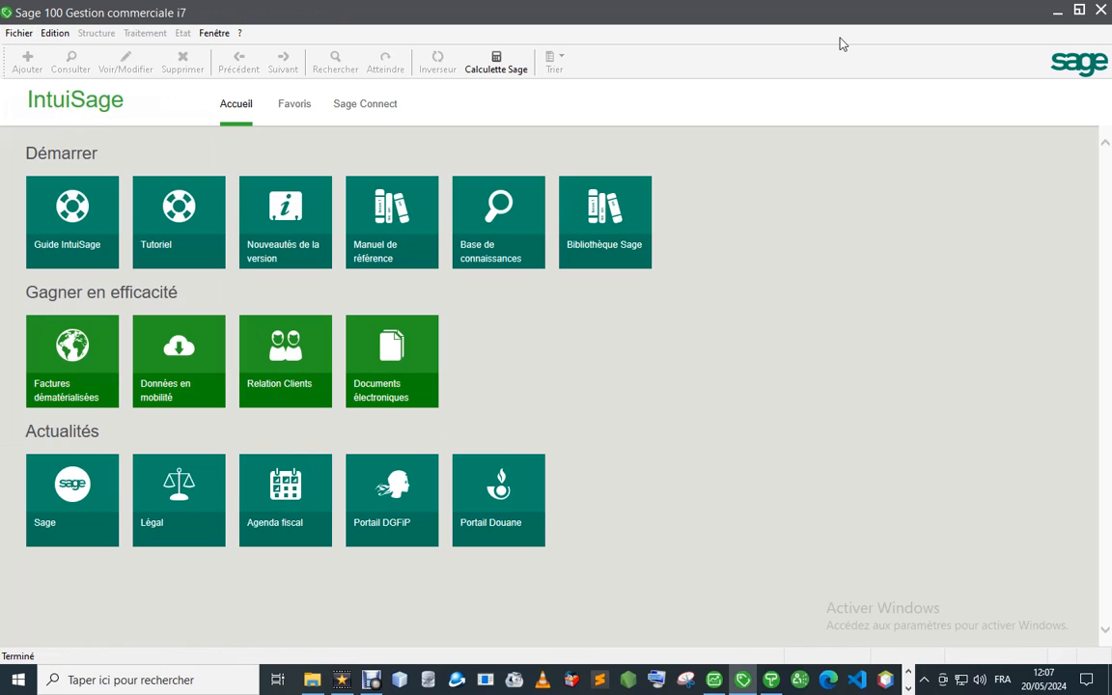
- Switch to Saisie de caisse décentralisée and start a new commercial file linked to the existing accounting file AMIRAL TIIPI SARL
{"action": "left_click", "coordinate": [770, 680]}
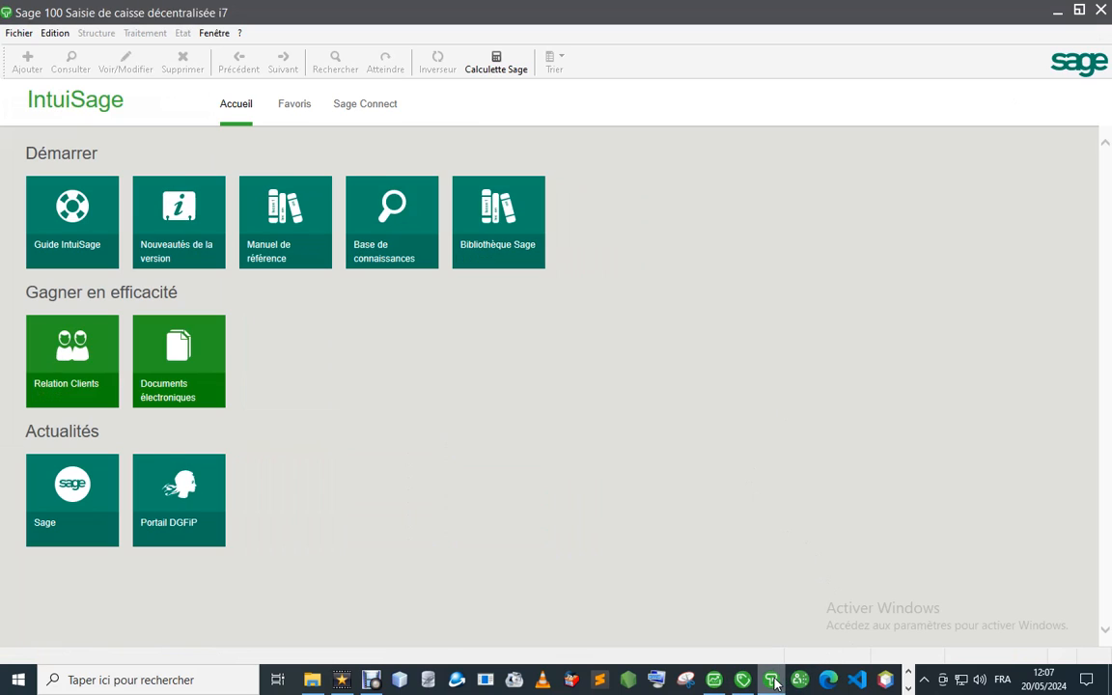
{"action": "left_click", "coordinate": [19, 34]}
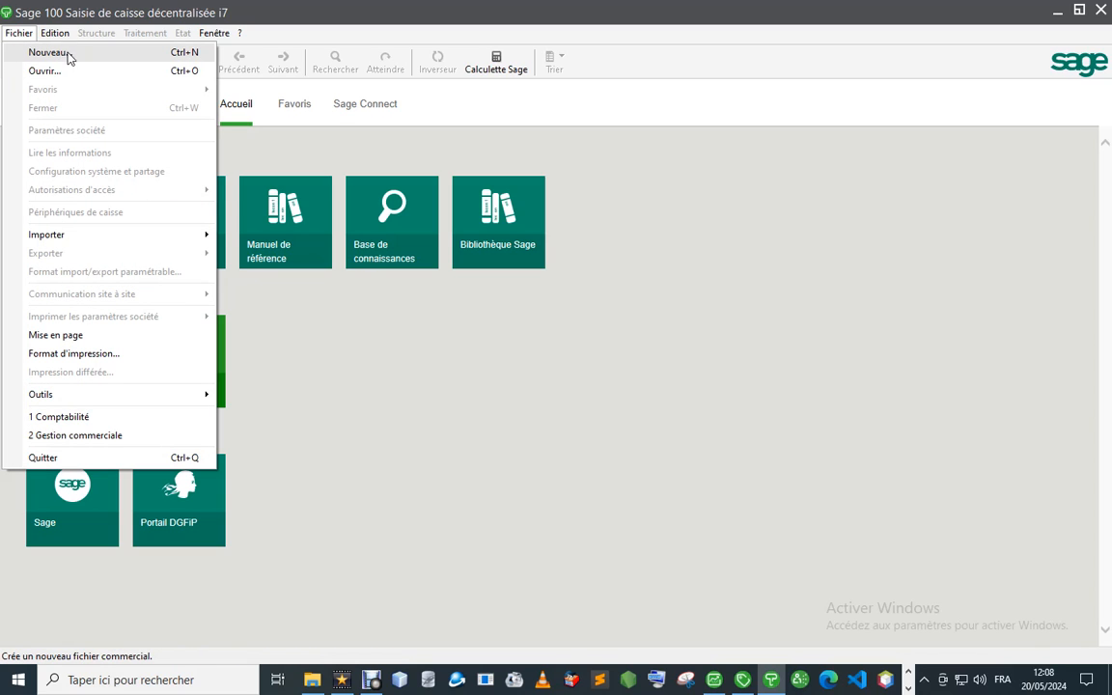
{"action": "left_click", "coordinate": [49, 54]}
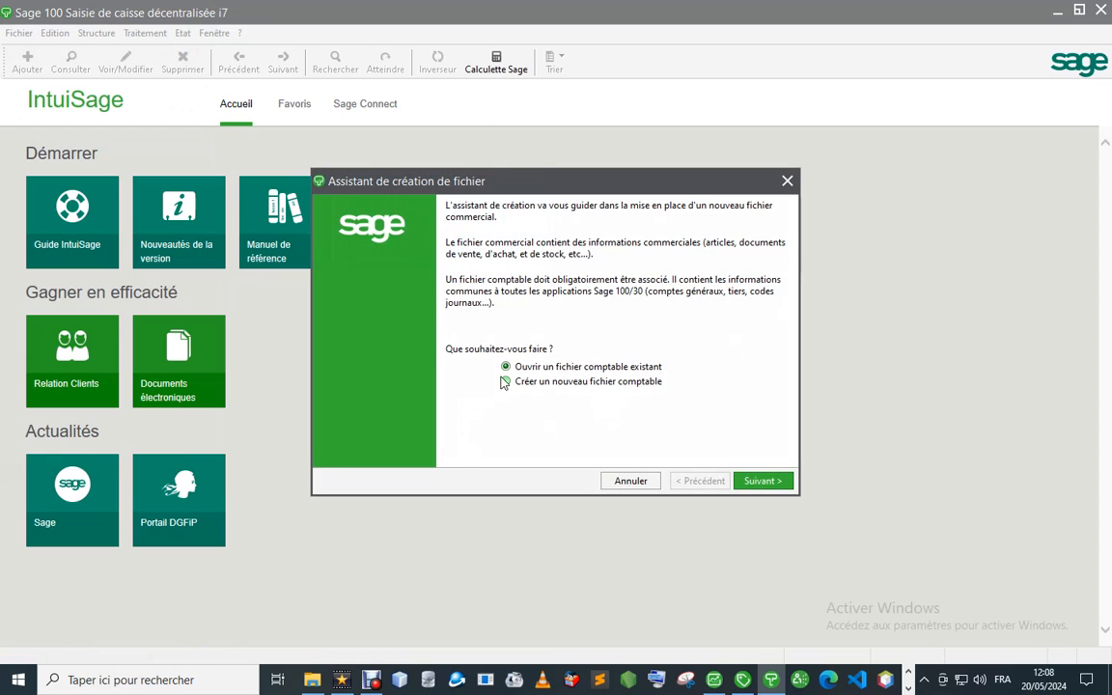
{"action": "left_click", "coordinate": [761, 480]}
{"action": "left_click", "coordinate": [767, 315]}
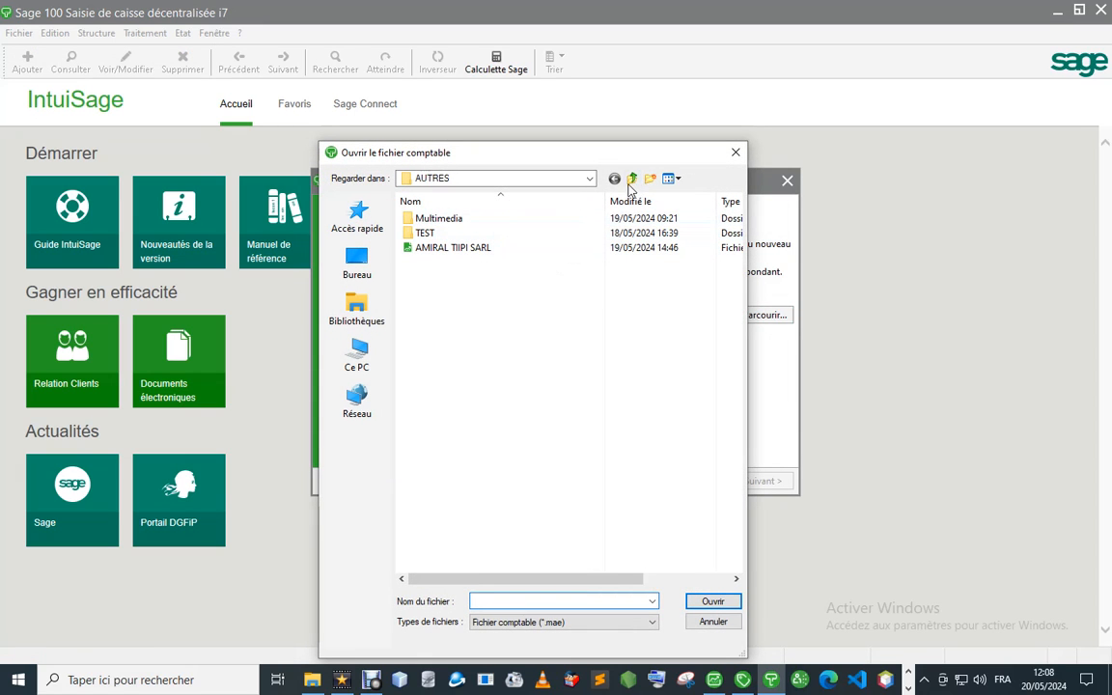
{"action": "double_click", "coordinate": [488, 249]}
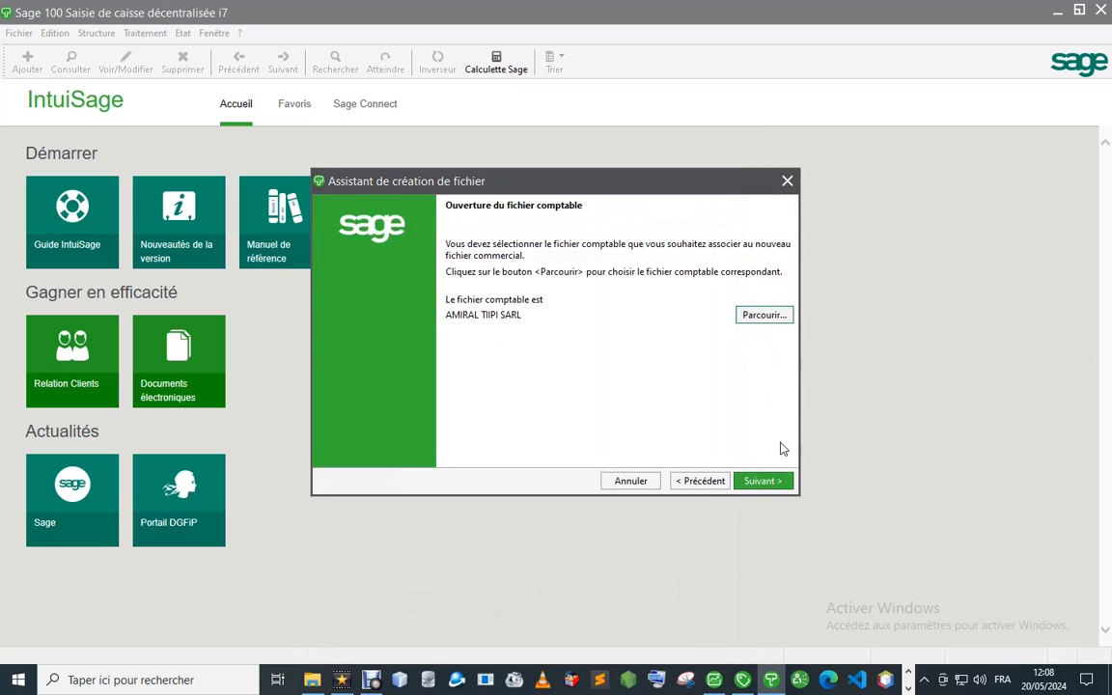
{"action": "left_click", "coordinate": [773, 480]}
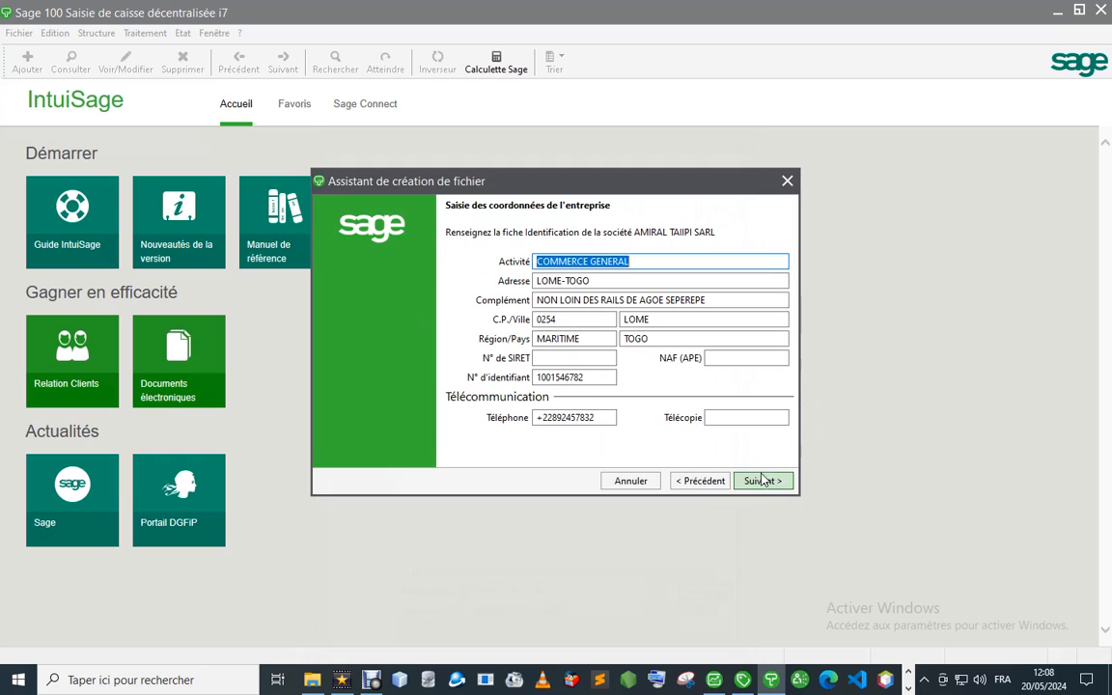
- Accept the company details, choose to define the commercial settings manually, and proceed to the naming stage of the creation wizard
{"action": "left_click", "coordinate": [764, 486]}
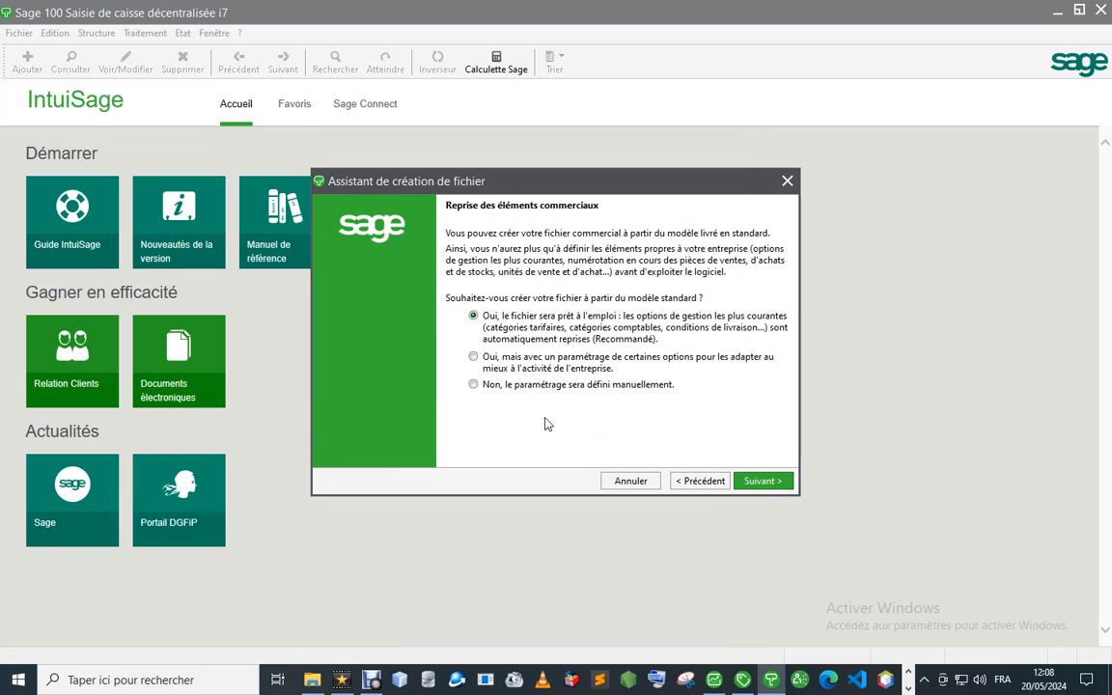
{"action": "left_click", "coordinate": [574, 391]}
{"action": "left_click", "coordinate": [775, 483]}
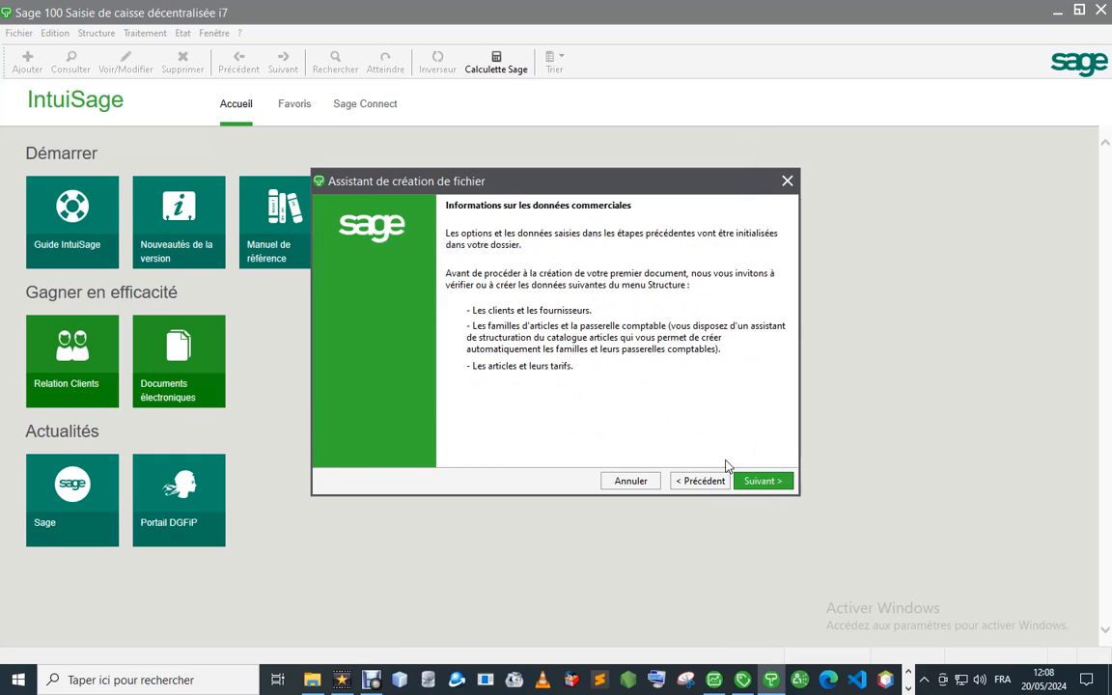
{"action": "left_click", "coordinate": [762, 480]}
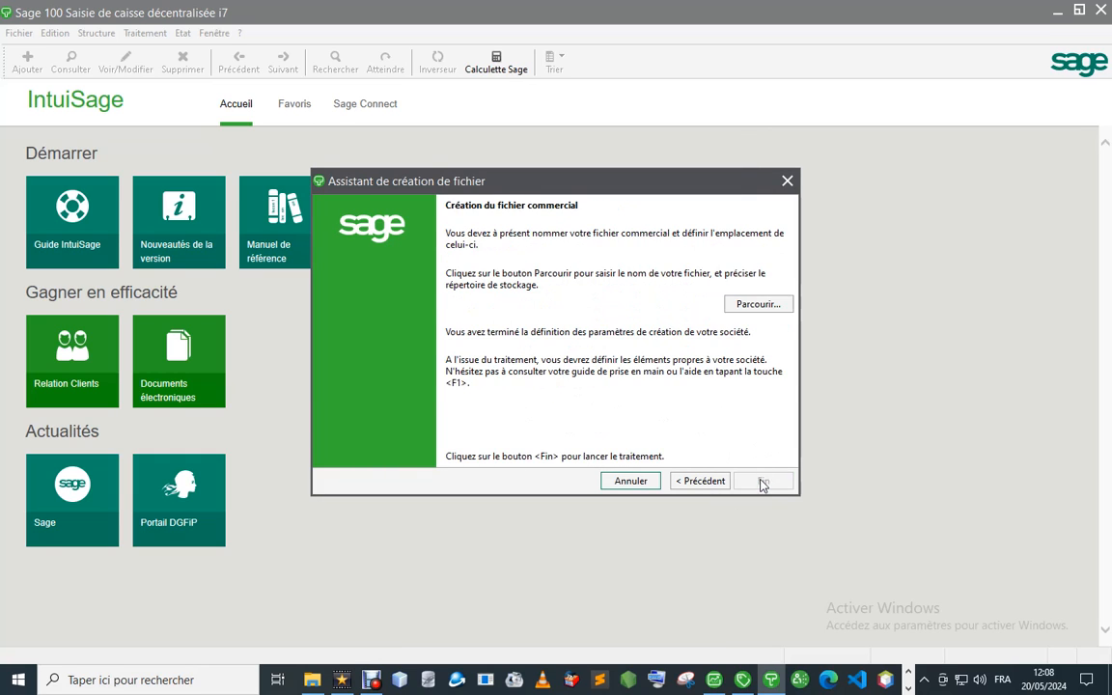
- Browse to the AMIRAL TIIPI folder and try to save the commercial file under the existing name AMIRAL TIIPI SARL(GESCOM), declining the replacement
{"action": "left_click", "coordinate": [757, 304]}
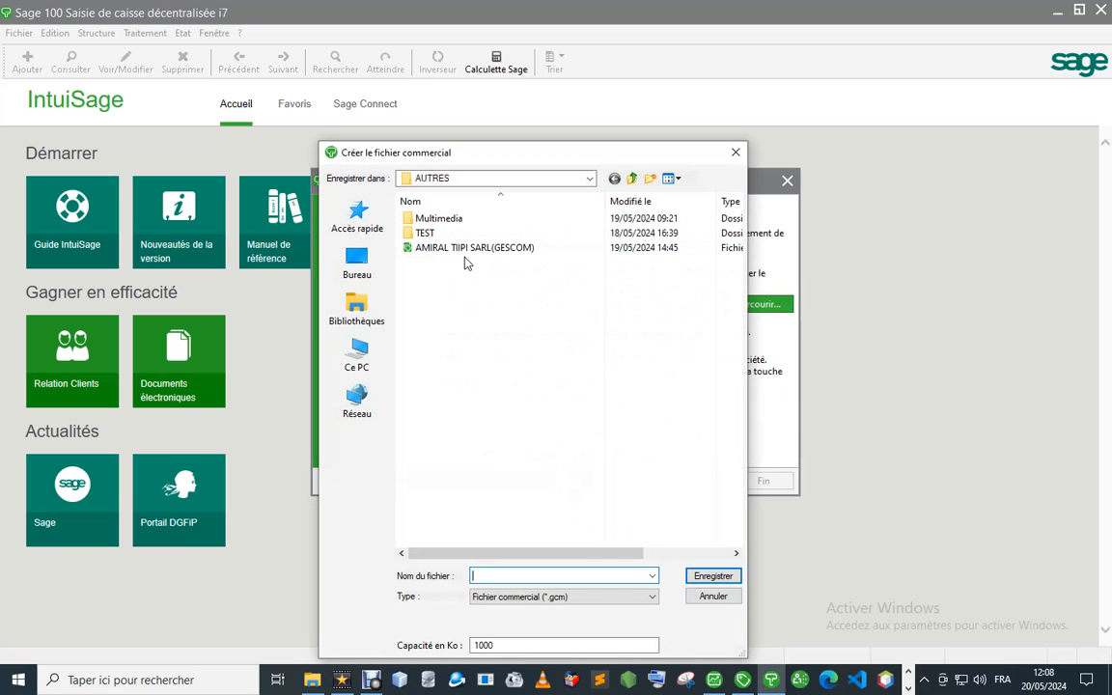
{"action": "left_click", "coordinate": [633, 180]}
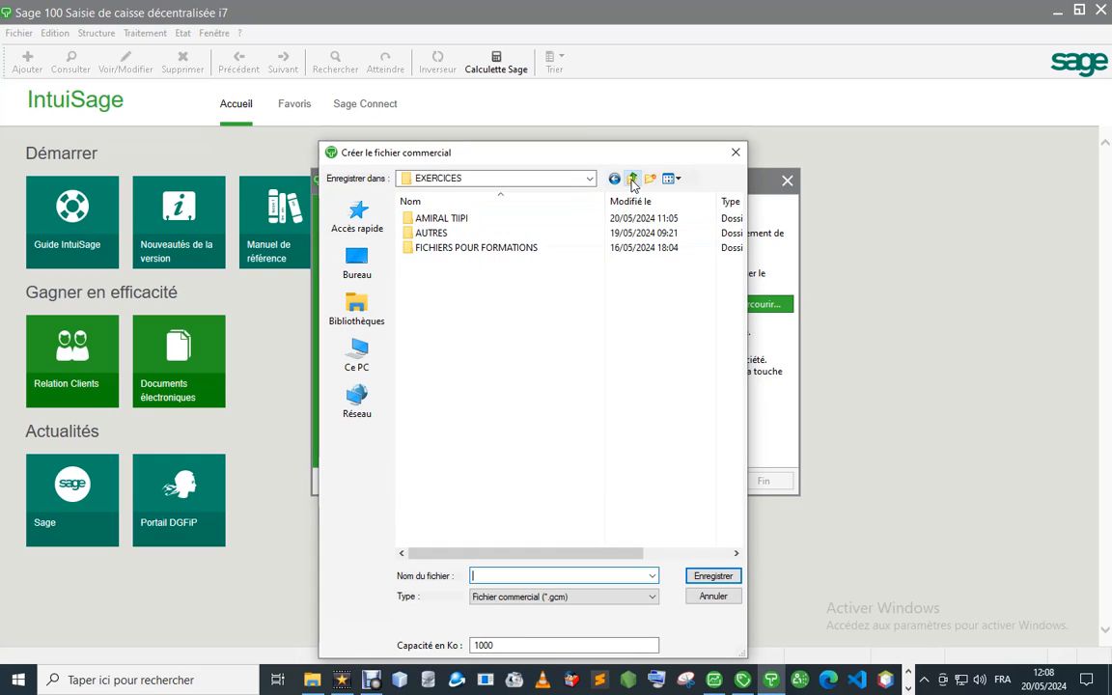
{"action": "double_click", "coordinate": [459, 219]}
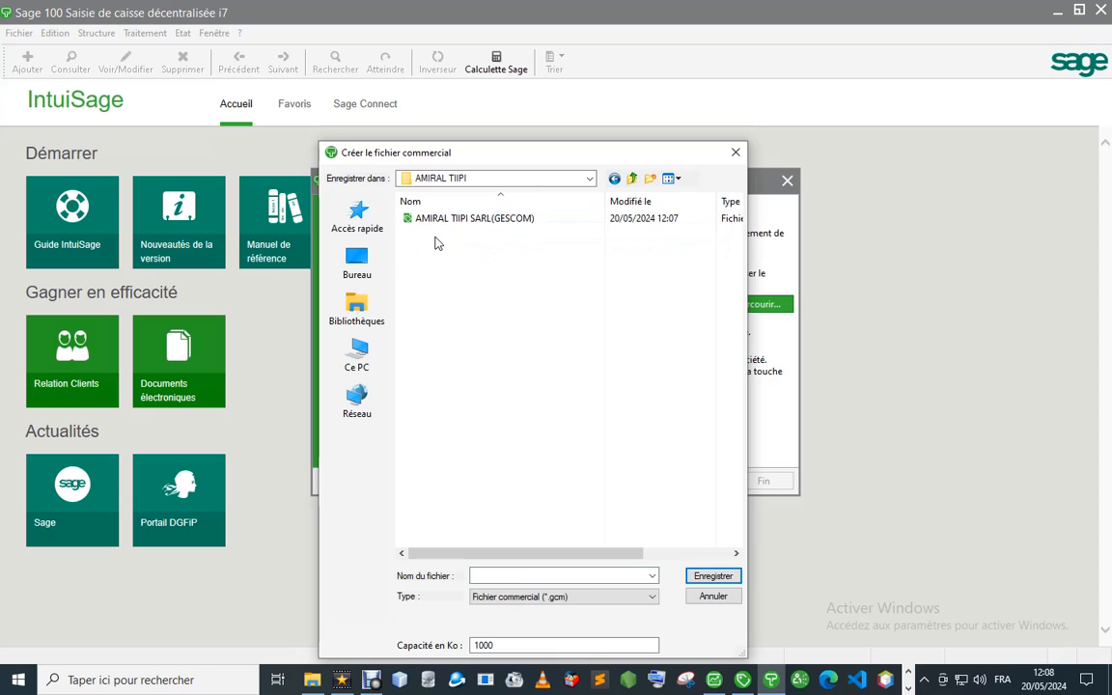
{"action": "left_click", "coordinate": [490, 220]}
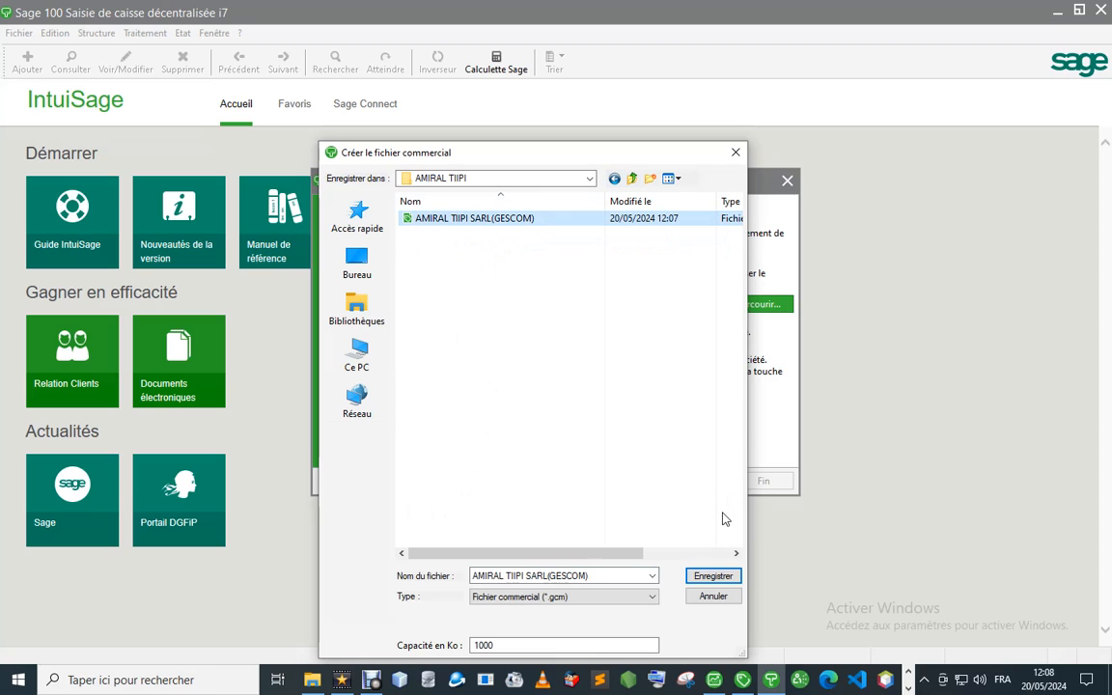
{"action": "left_click", "coordinate": [712, 576]}
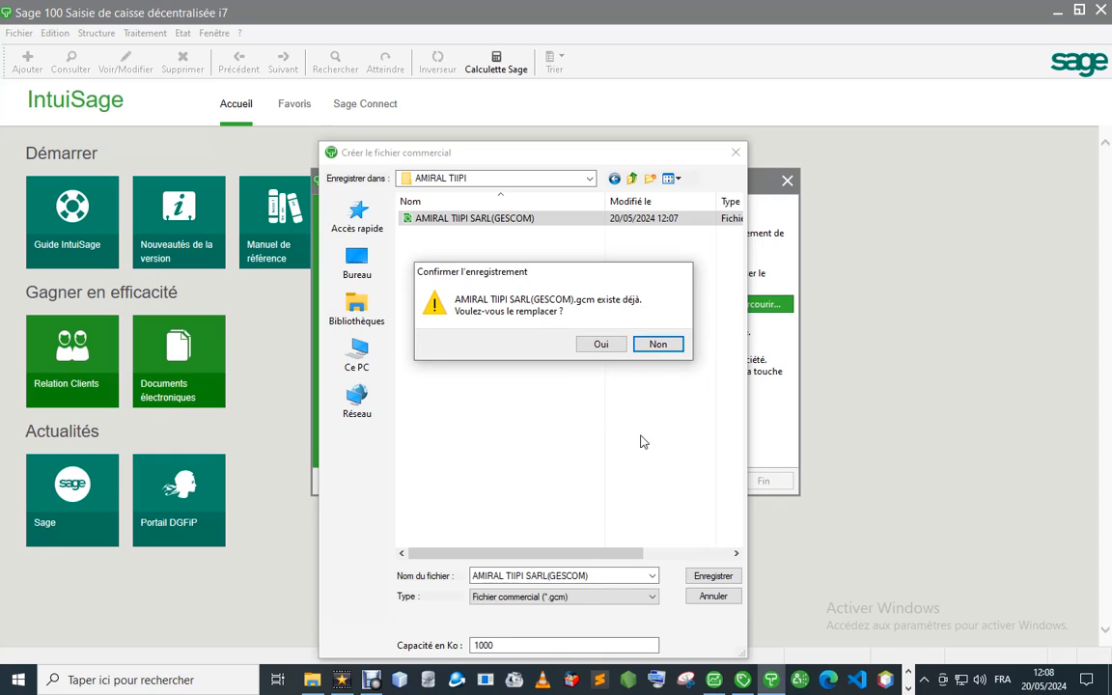
{"action": "left_click", "coordinate": [657, 343]}
- Name the commercial file AMIRAL TIIPI SARL SCD, save it in the AMIRAL TIIPI folder and run its creation
{"action": "left_click", "coordinate": [566, 577]}
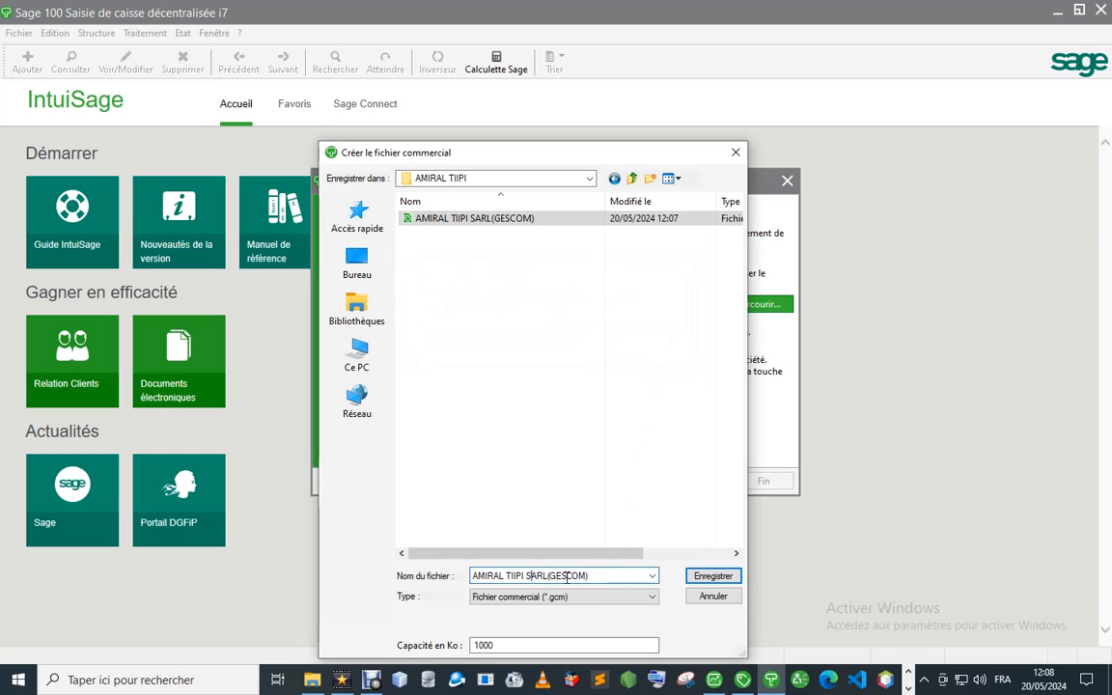
{"action": "double_click", "coordinate": [573, 575]}
{"action": "type", "text": "SCD"}
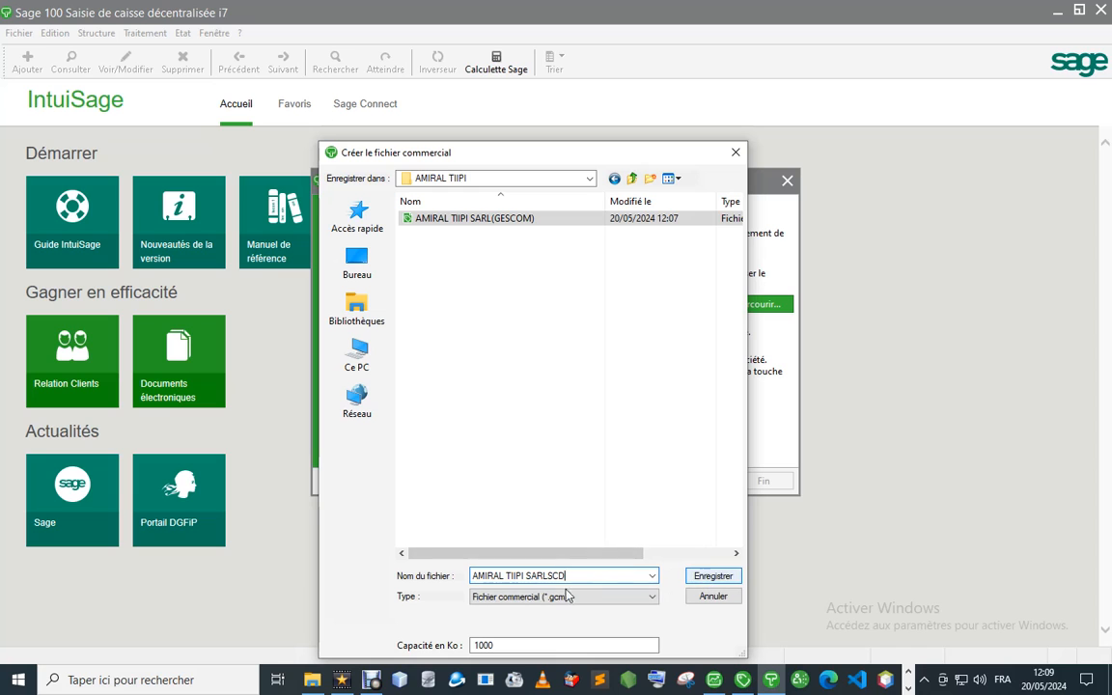
{"action": "left_click", "coordinate": [714, 577]}
{"action": "left_click", "coordinate": [763, 483]}
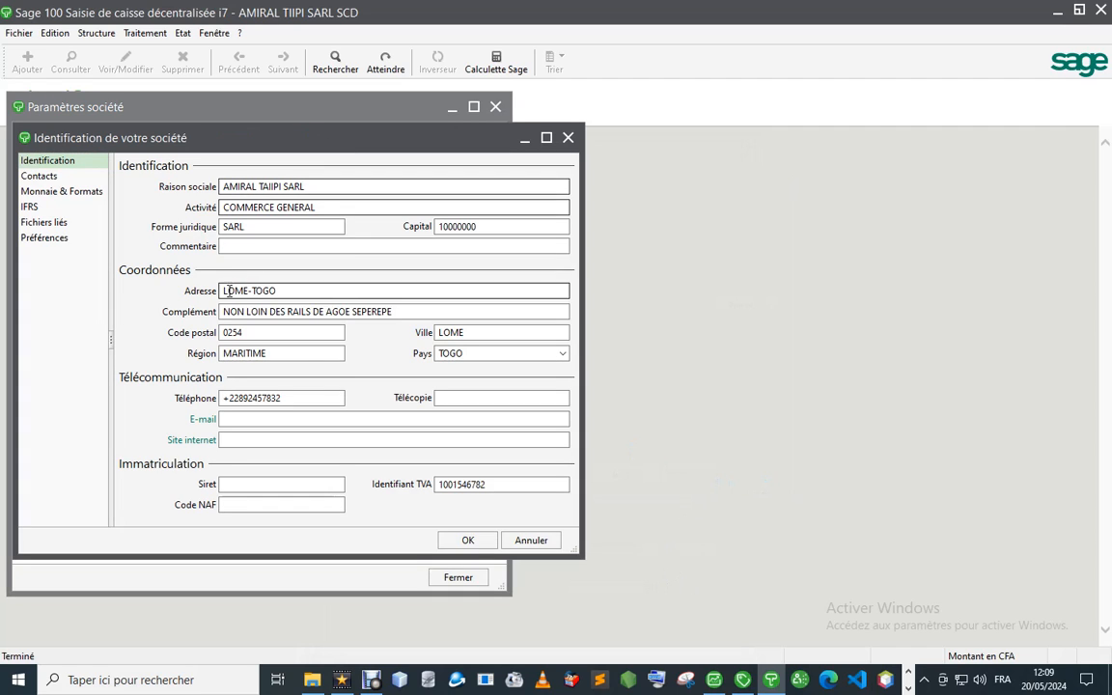
- Accept the company identification, dismiss the company settings and close the new commercial file
{"action": "left_click", "coordinate": [467, 541]}
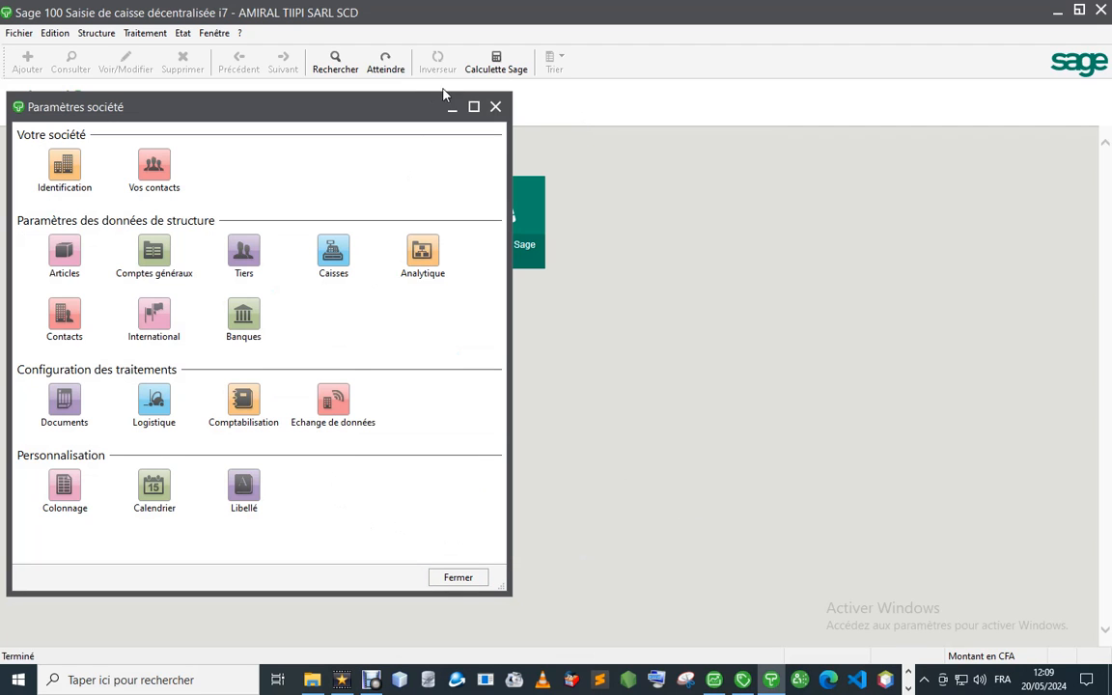
{"action": "left_click", "coordinate": [496, 108]}
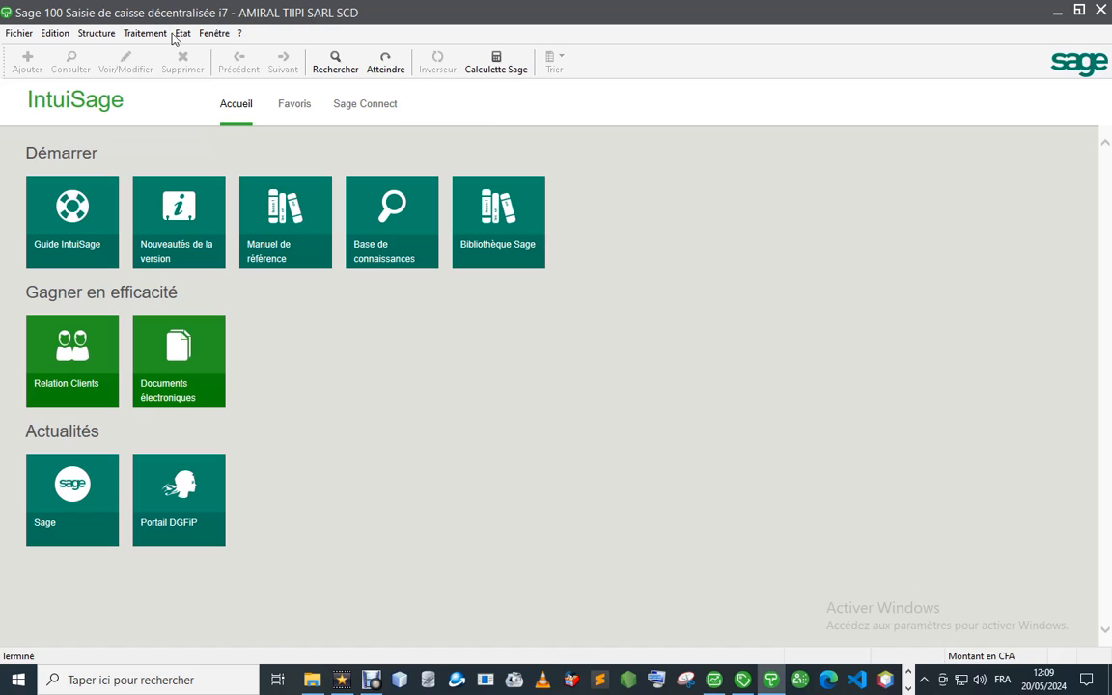
{"action": "left_click", "coordinate": [19, 33]}
{"action": "left_click", "coordinate": [43, 108]}
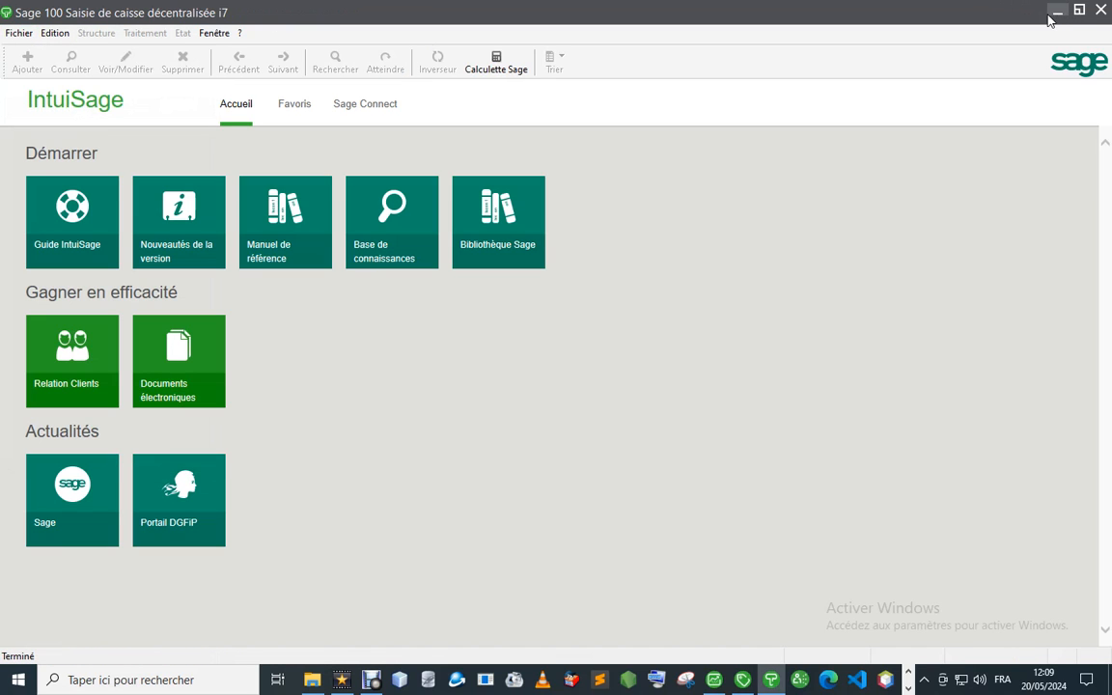
- Switch to File Explorer and open COMPTABILITE, EXERCICES, AMIRAL TIIPI on drive D to check the company's files
{"action": "left_click", "coordinate": [312, 681]}
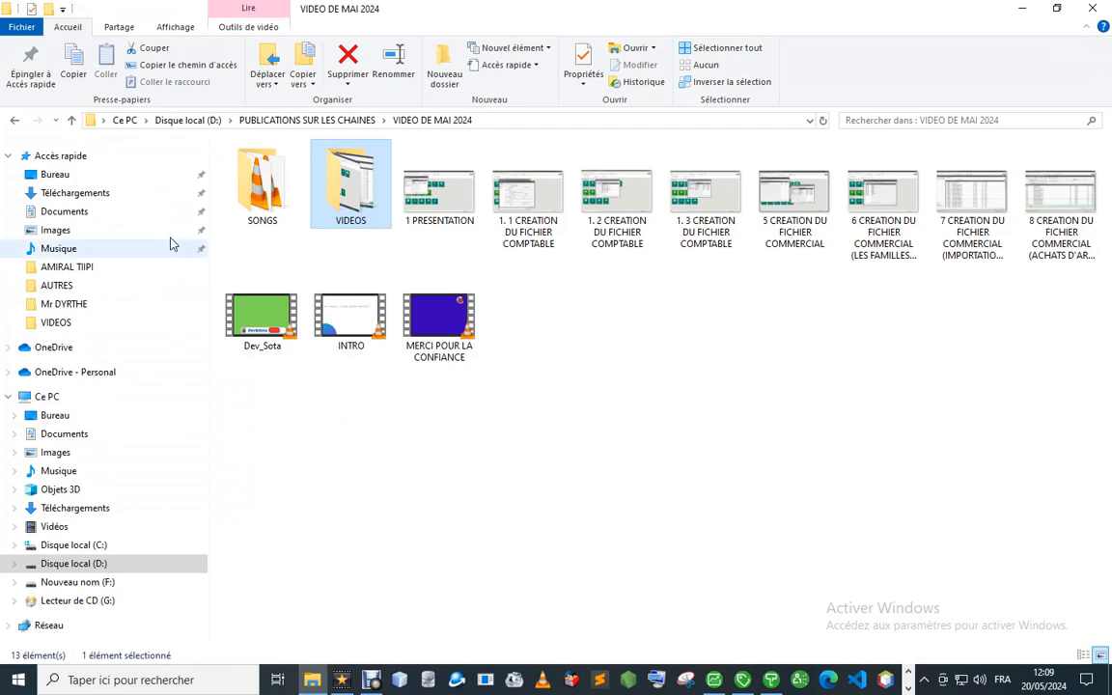
{"action": "left_click", "coordinate": [72, 121]}
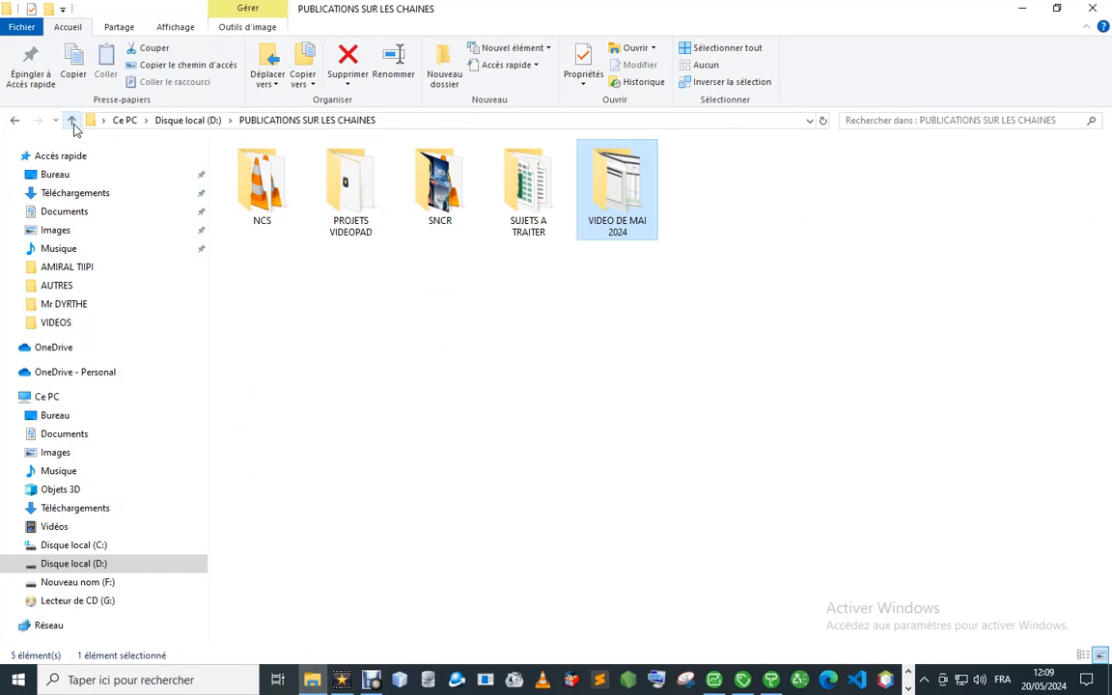
{"action": "left_click", "coordinate": [72, 120]}
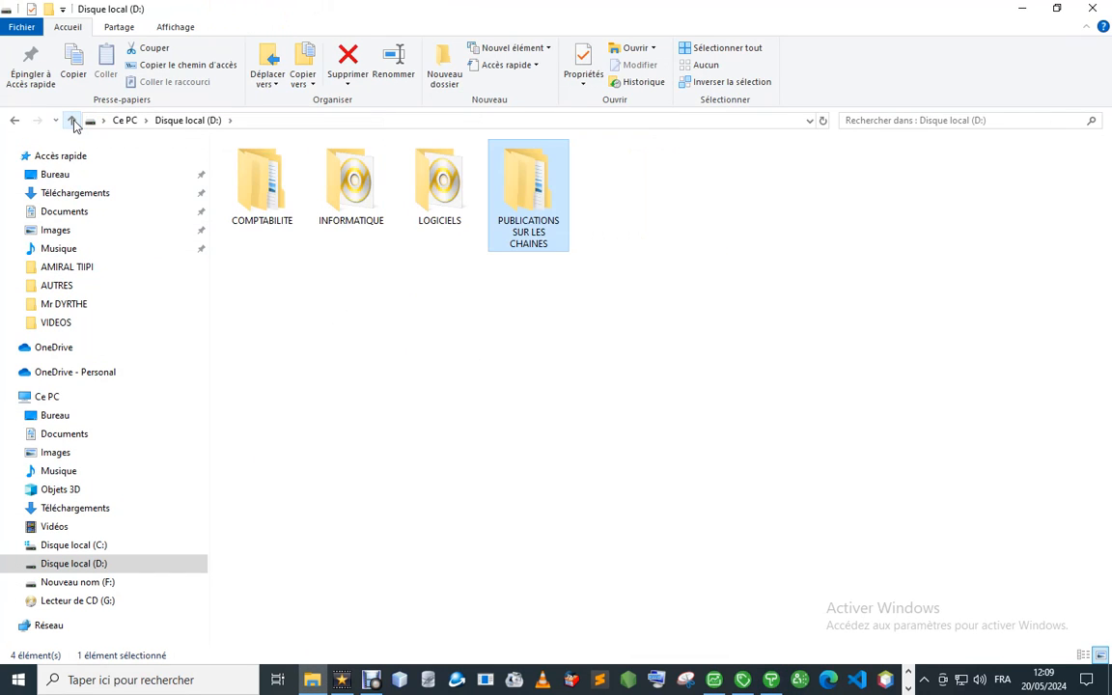
{"action": "double_click", "coordinate": [253, 179]}
{"action": "left_click", "coordinate": [261, 193]}
{"action": "double_click", "coordinate": [260, 193]}
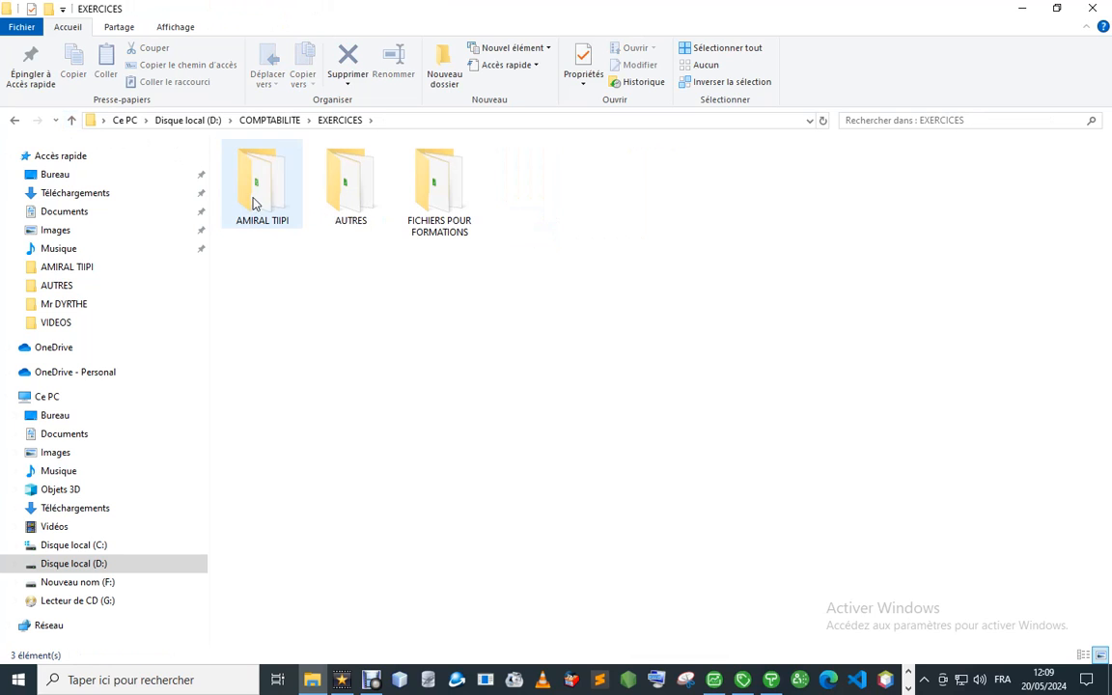
{"action": "double_click", "coordinate": [263, 186]}
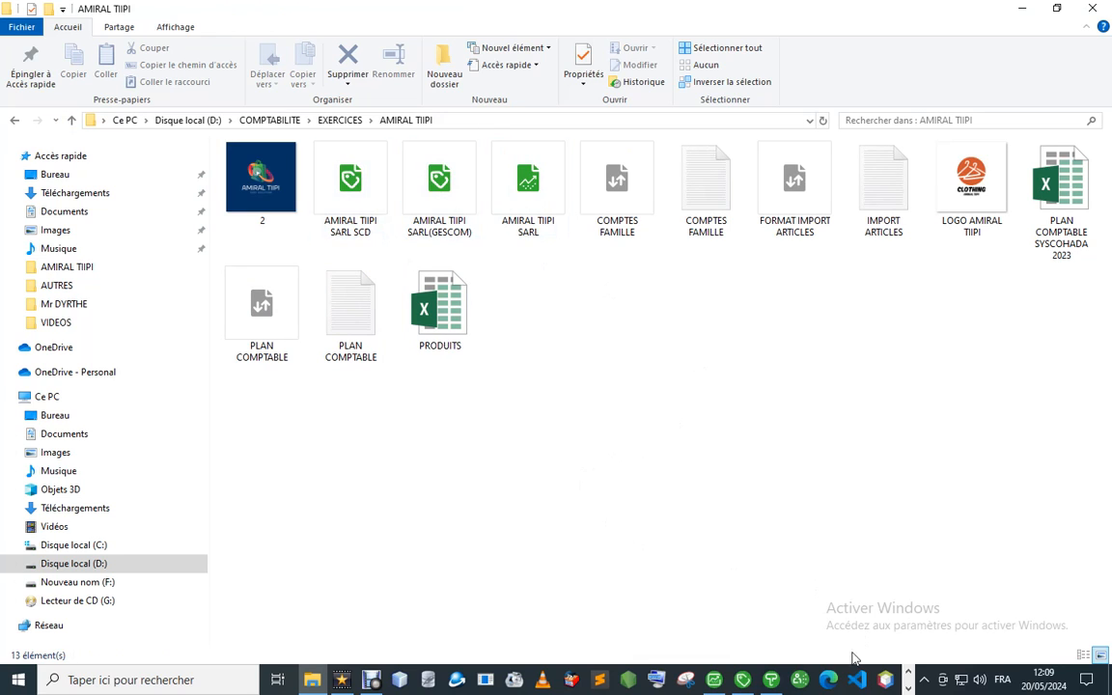
- Switch to Sage 100 Gestion commerciale and open the AMIRAL TIIPI SARL SCD commercial file as administrator
{"action": "left_click", "coordinate": [742, 680]}
{"action": "left_click", "coordinate": [18, 32]}
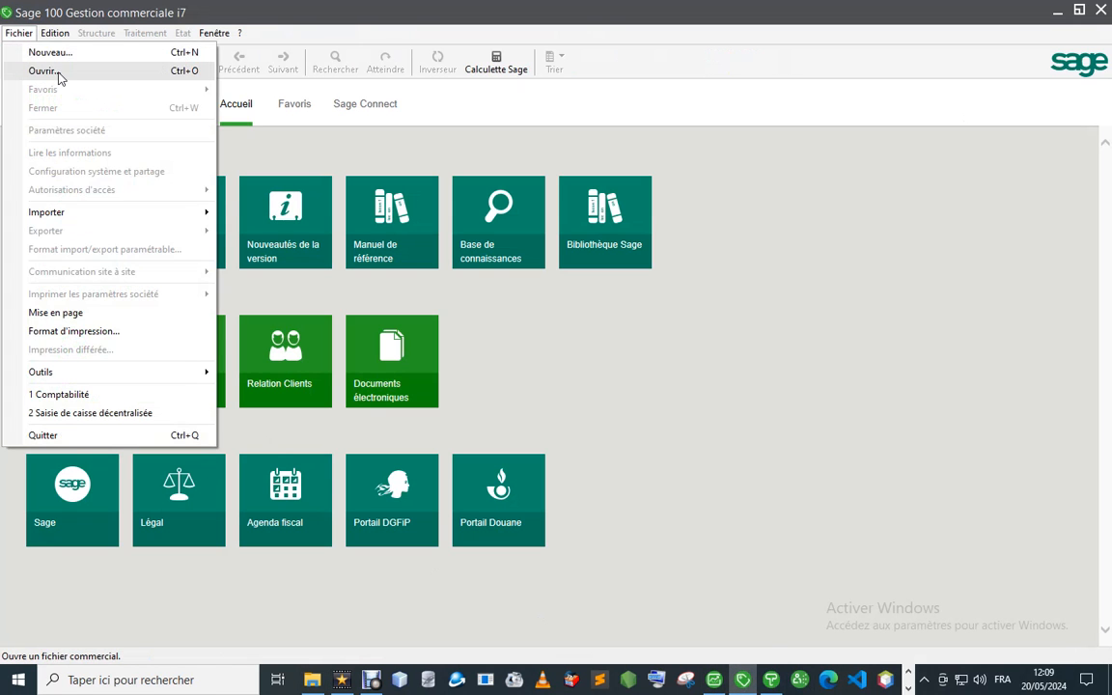
{"action": "left_click", "coordinate": [57, 72]}
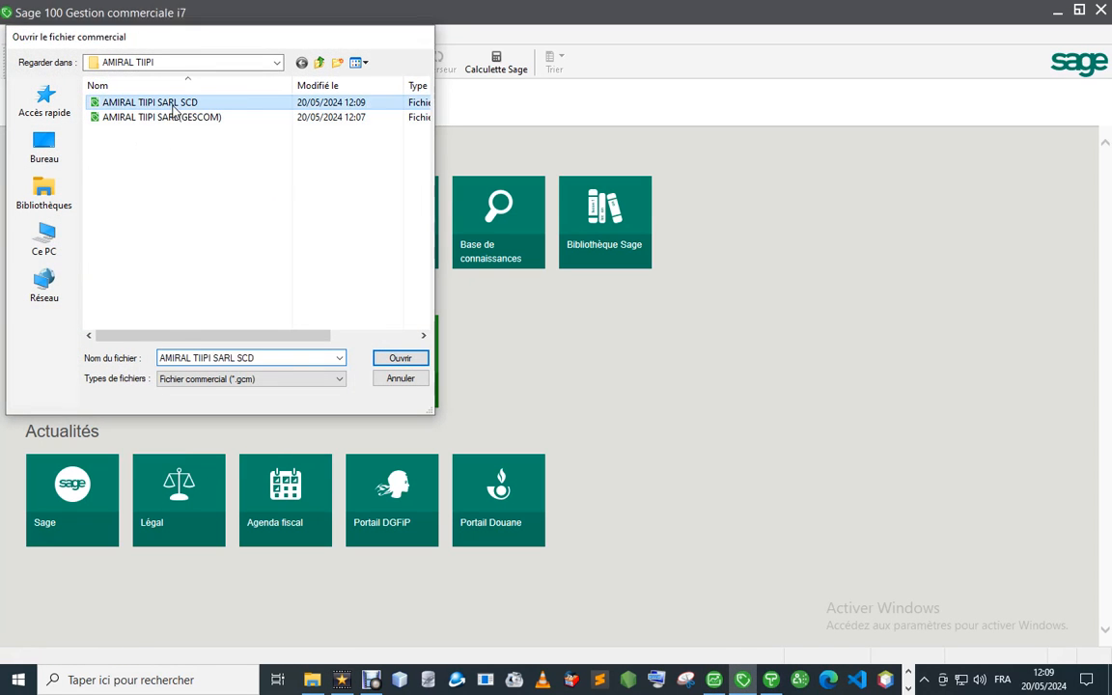
{"action": "double_click", "coordinate": [169, 104]}
{"action": "key", "text": "Return"}
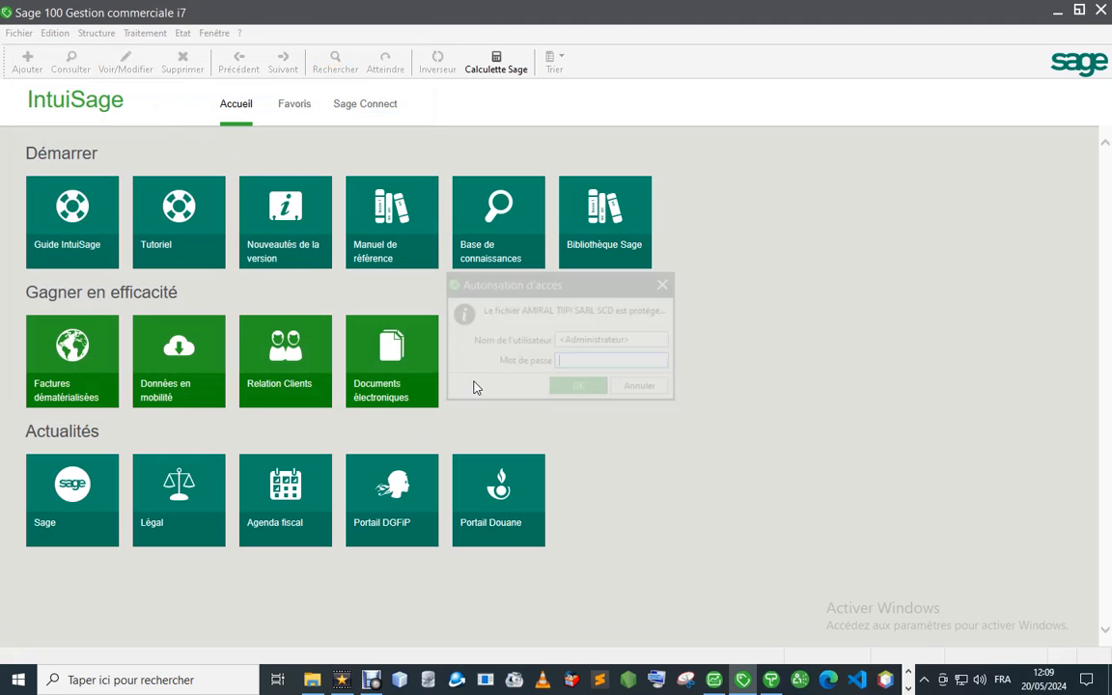
- Inspect the new file's Articles and Familles d'articles lists, closing each one after viewing
{"action": "left_click", "coordinate": [96, 32]}
{"action": "left_click", "coordinate": [116, 70]}
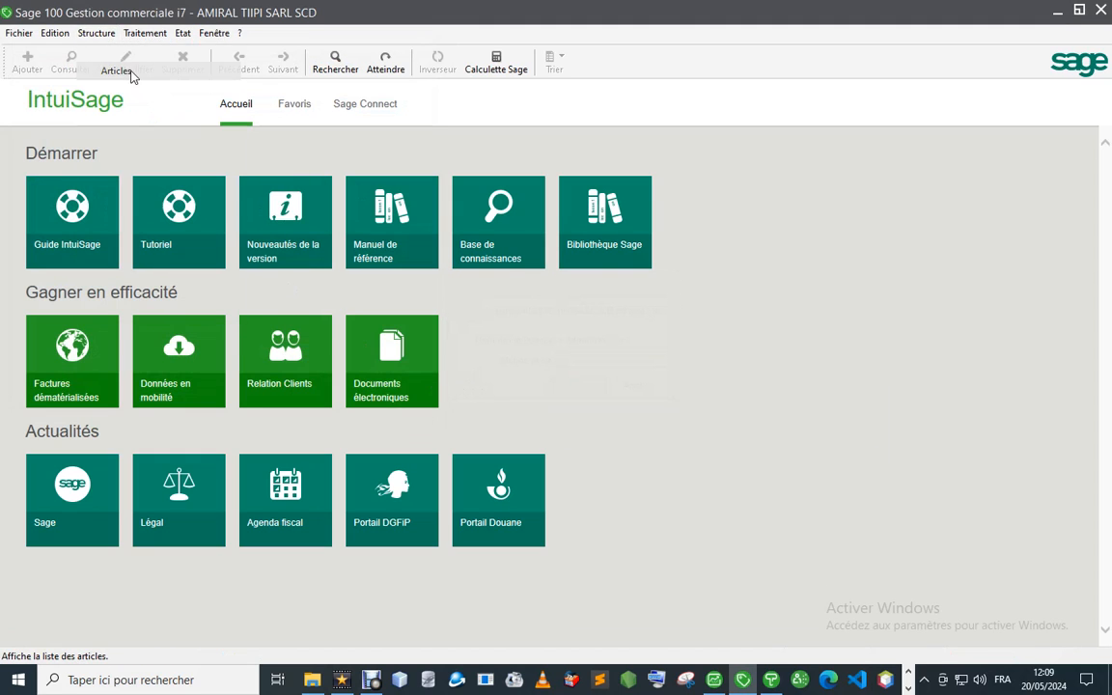
{"action": "left_click", "coordinate": [706, 306]}
{"action": "left_click", "coordinate": [97, 33]}
{"action": "left_click", "coordinate": [118, 50]}
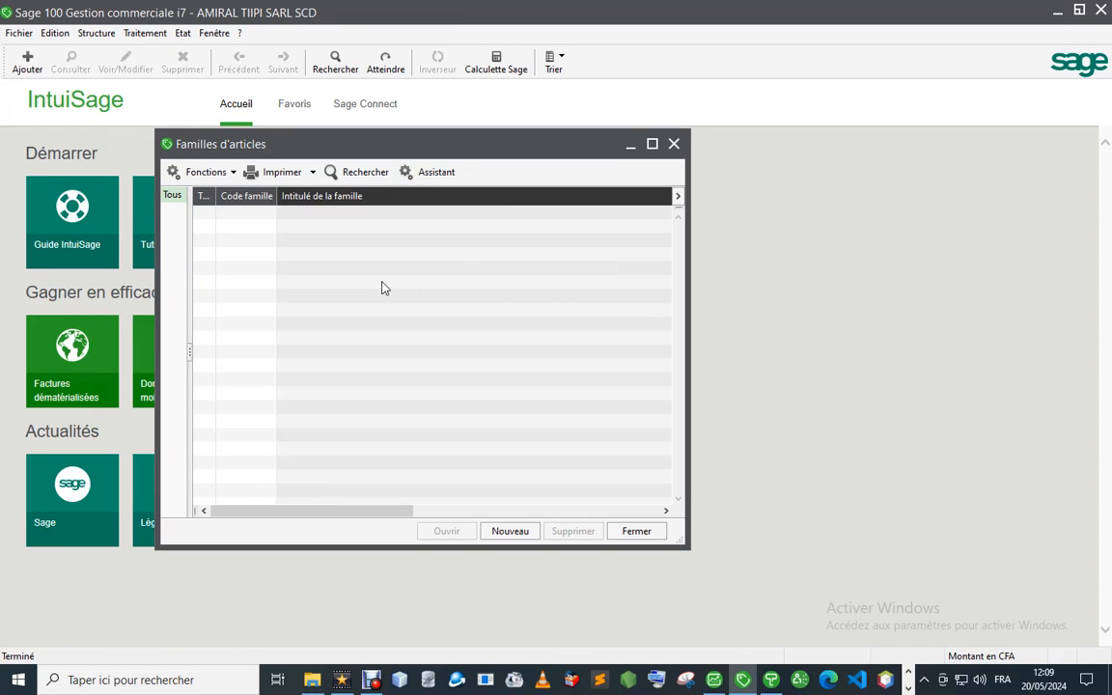
{"action": "left_click", "coordinate": [675, 143]}
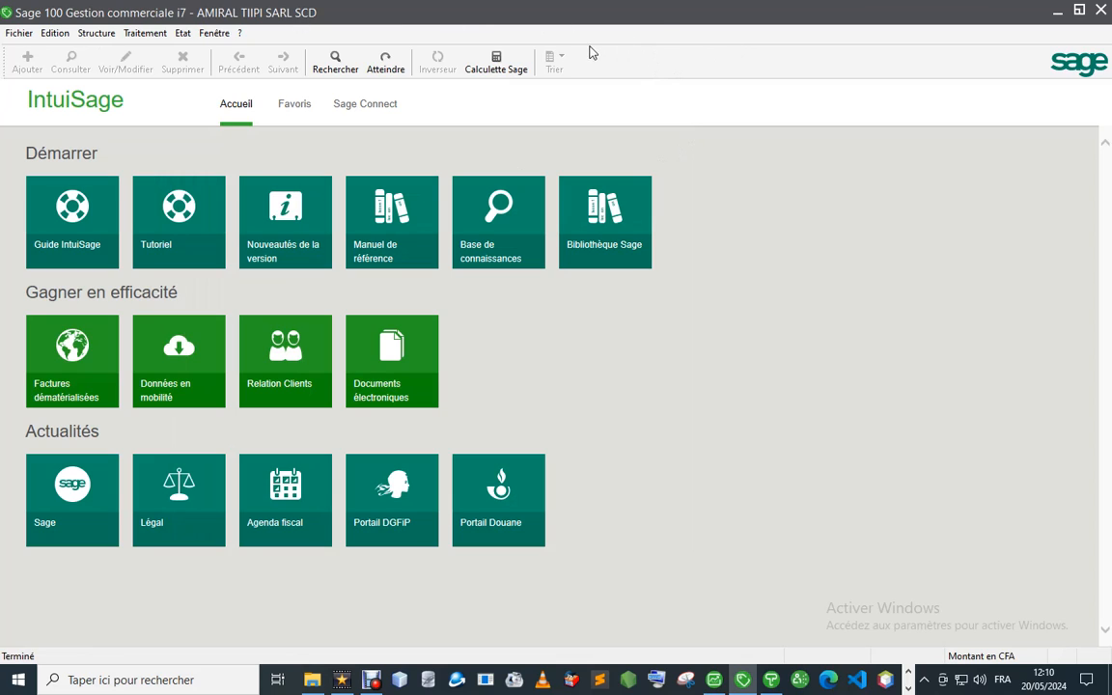
- Close the AMIRAL TIIPI SARL SCD commercial file and minimize Gestion commerciale
{"action": "left_click", "coordinate": [19, 35]}
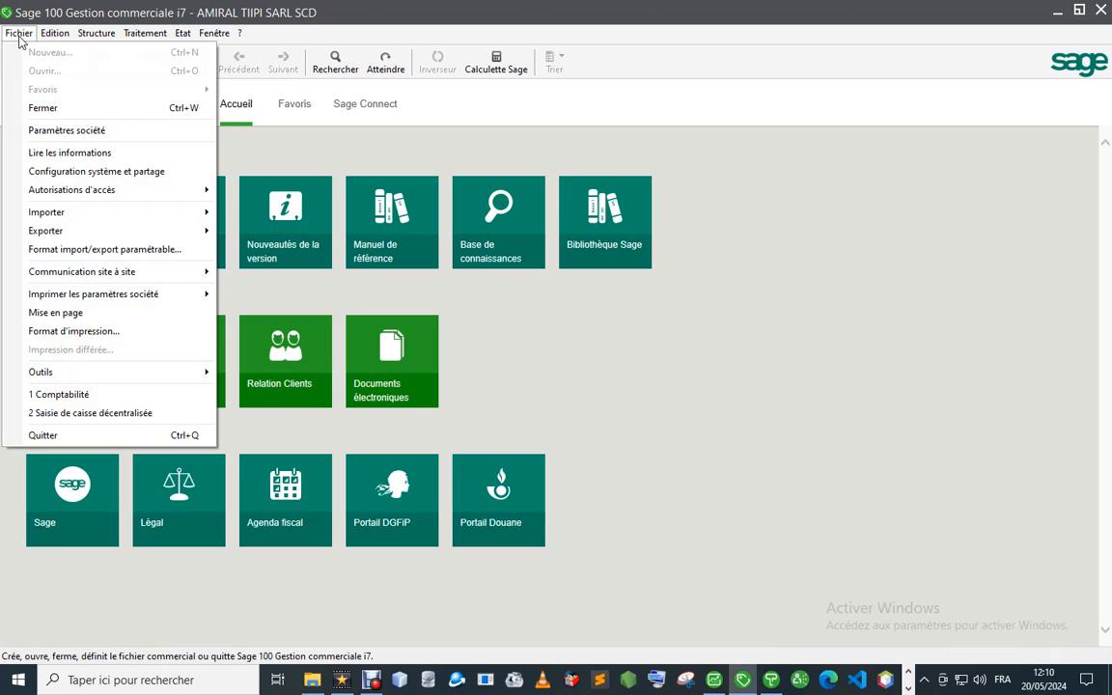
{"action": "left_click", "coordinate": [51, 106]}
{"action": "left_click", "coordinate": [1059, 11]}
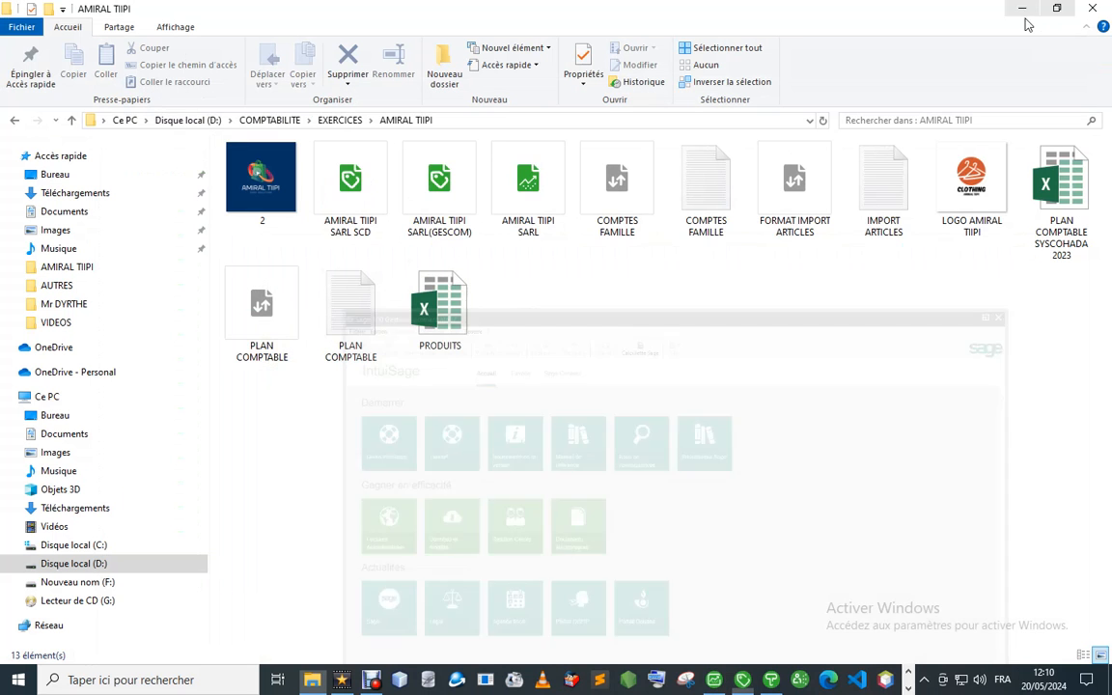
- Switch to Sage 100 Saisie de caisse décentralisée and open the AMIRAL TIIPI SARL(GESCOM) commercial file as administrator
{"action": "left_click", "coordinate": [776, 682]}
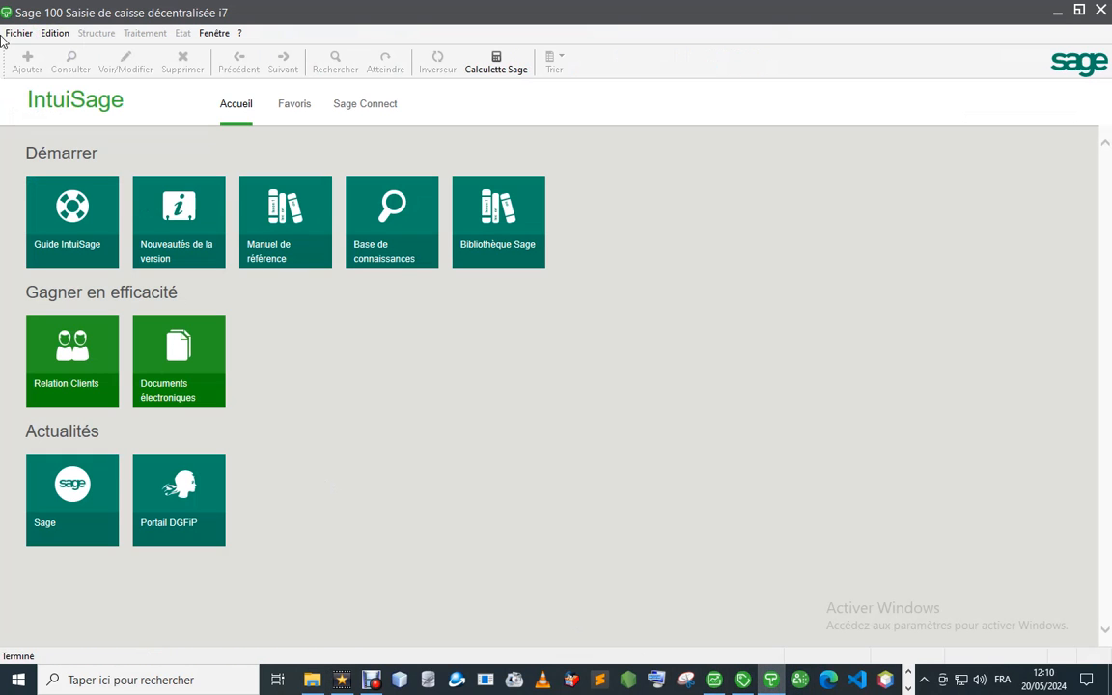
{"action": "left_click", "coordinate": [18, 33]}
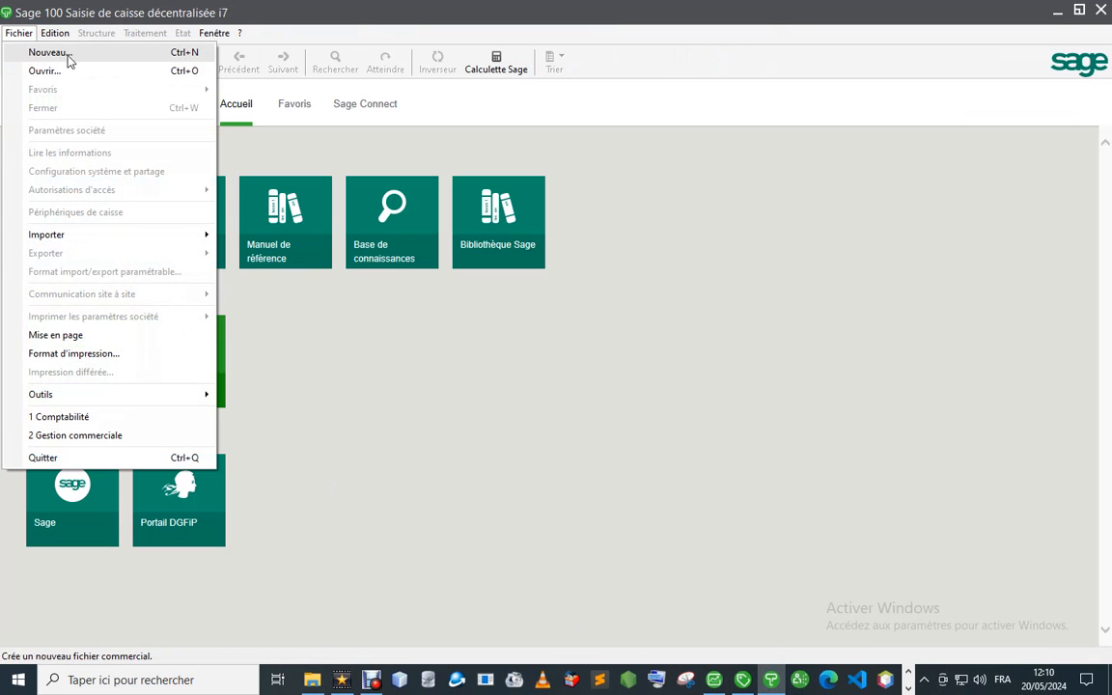
{"action": "left_click", "coordinate": [55, 72]}
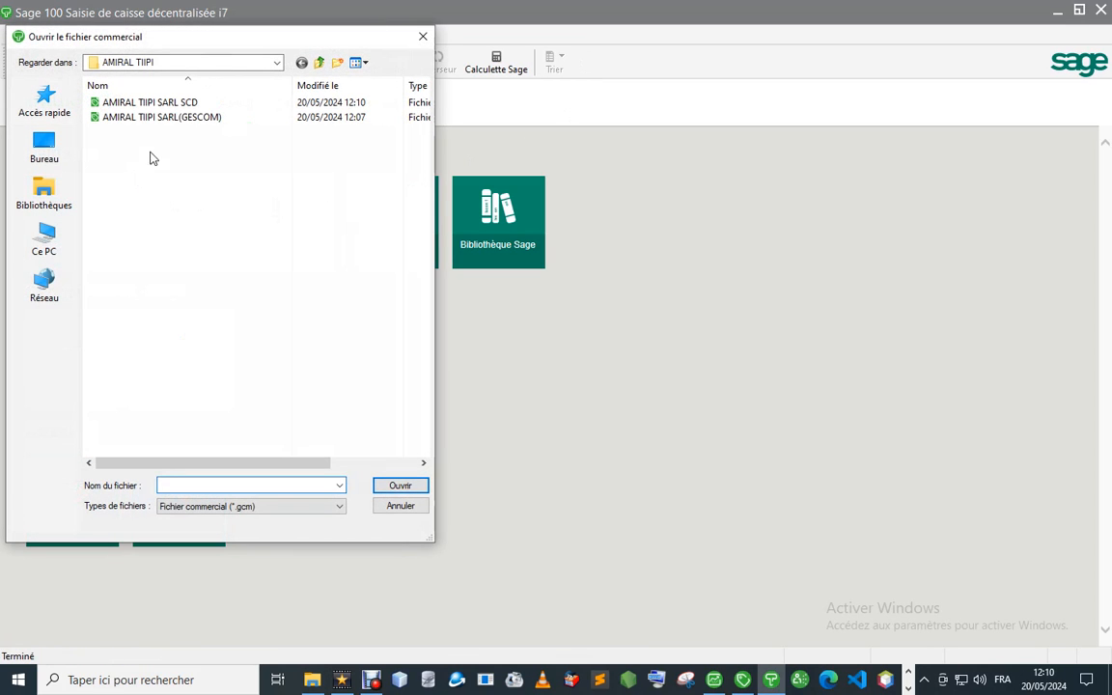
{"action": "left_click", "coordinate": [319, 62]}
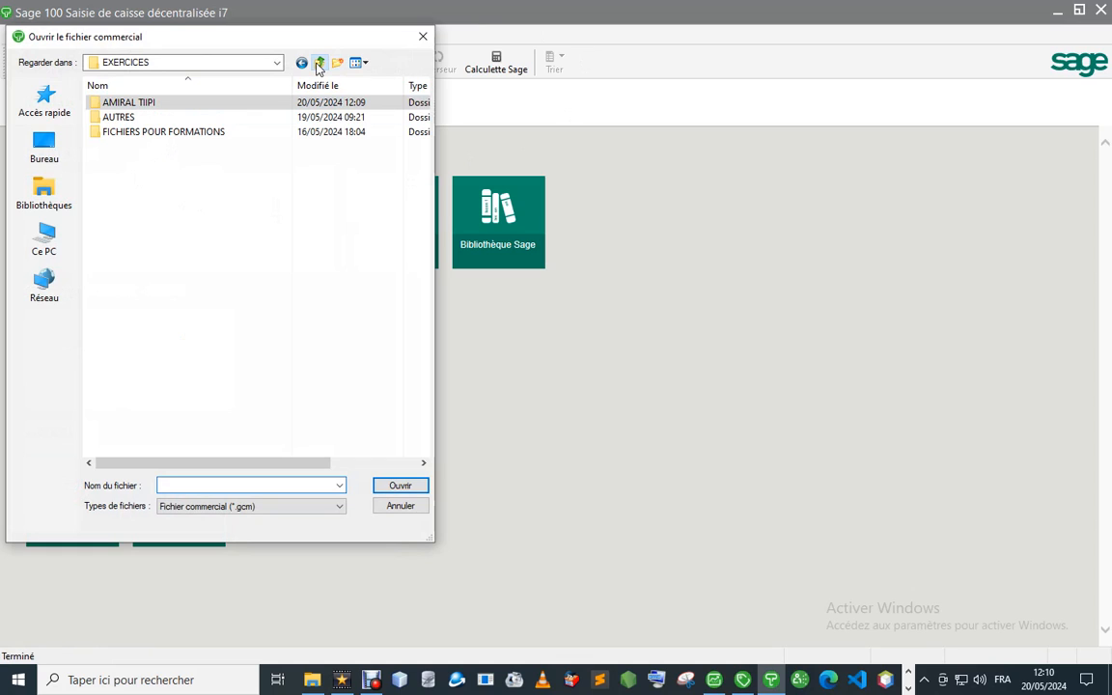
{"action": "double_click", "coordinate": [153, 106]}
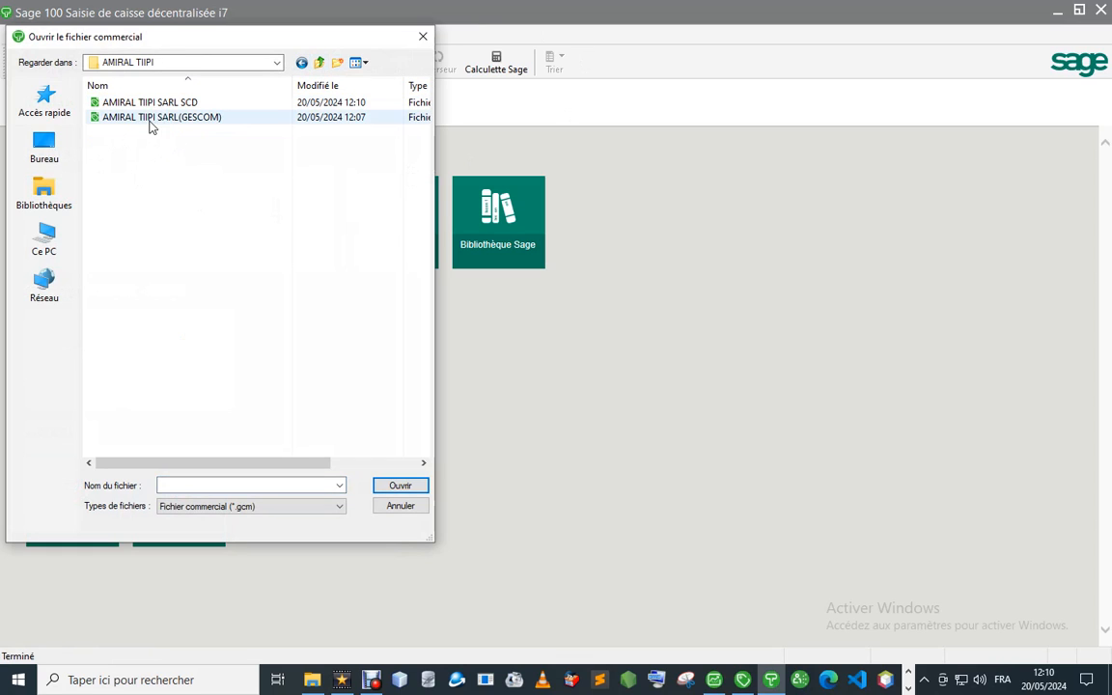
{"action": "left_click", "coordinate": [151, 118]}
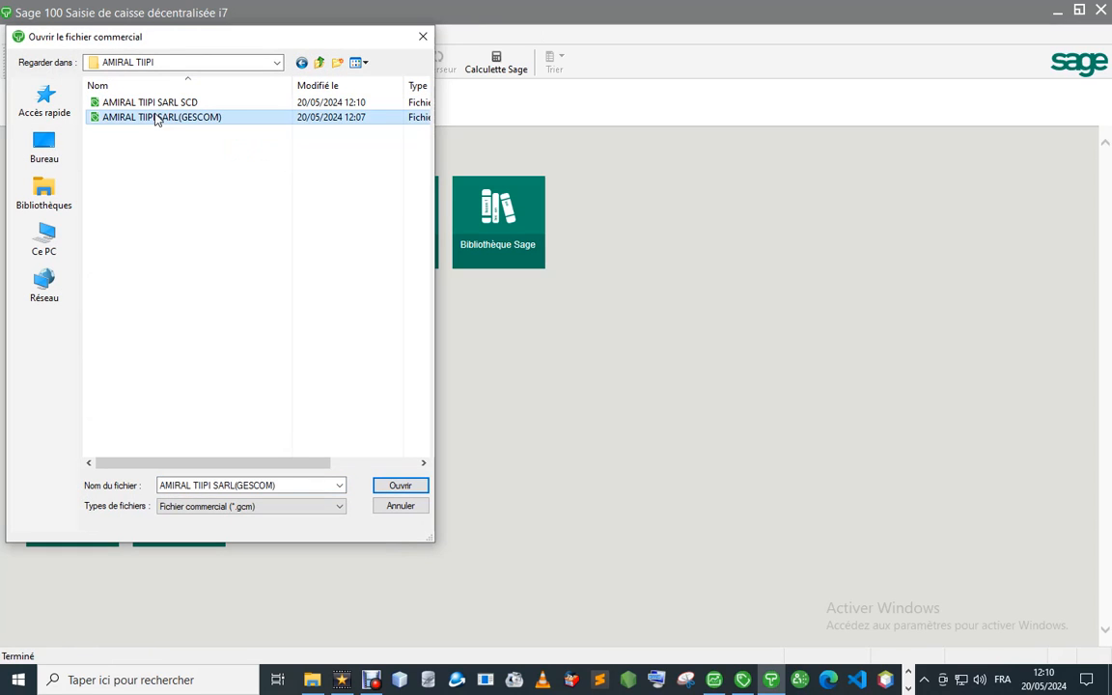
{"action": "left_click", "coordinate": [397, 485]}
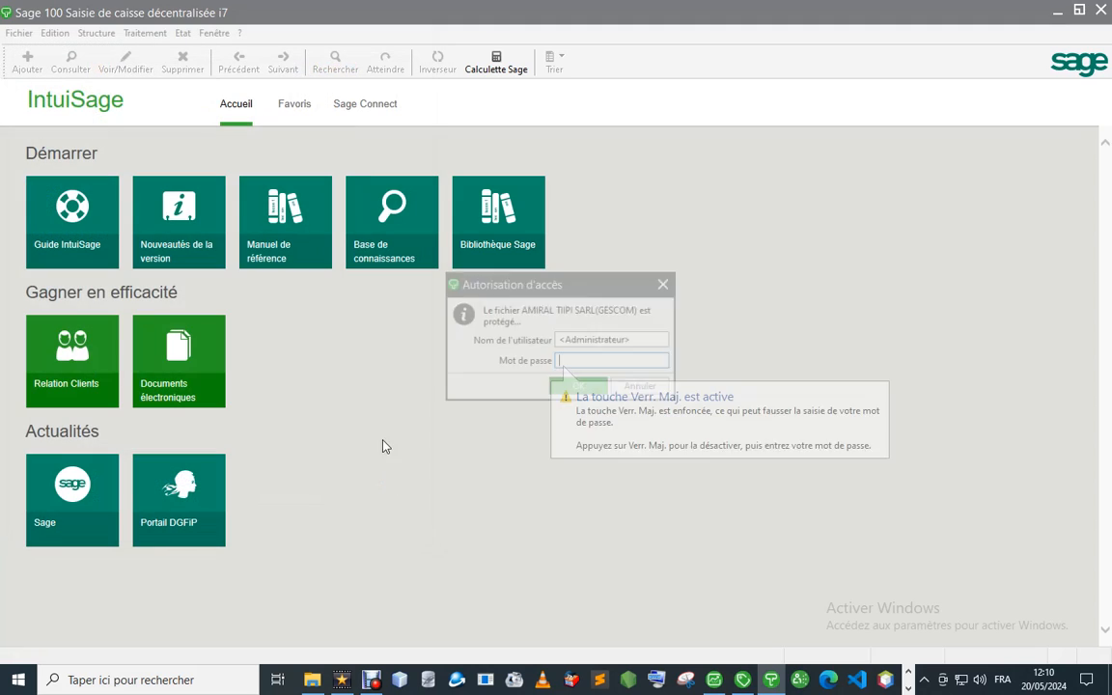
{"action": "key", "text": "Return"}
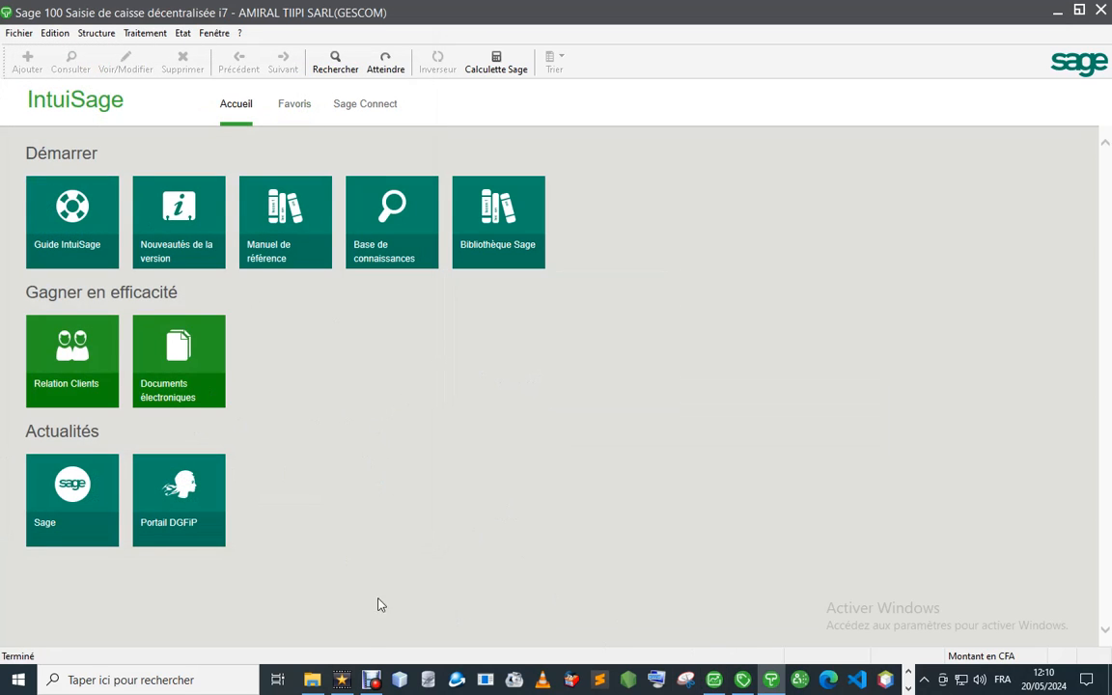
- Switch to File Explorer and delete the AMIRAL TIIPI SARL SCD file from the AMIRAL TIIPI folder
{"action": "left_click", "coordinate": [312, 679]}
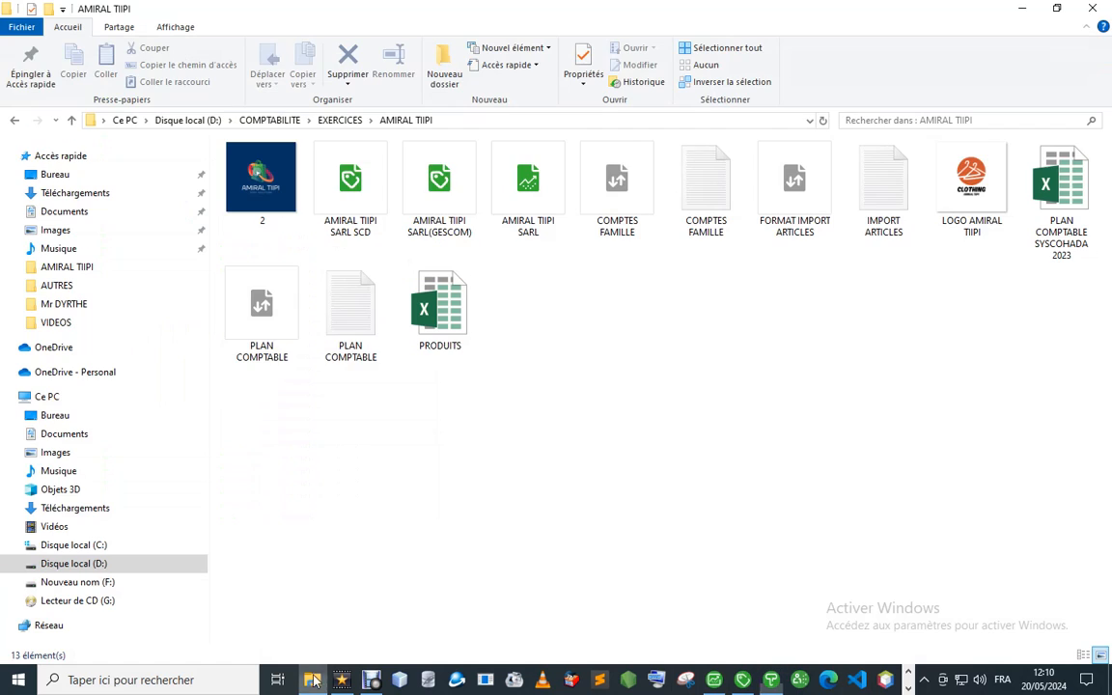
{"action": "left_click", "coordinate": [351, 198]}
{"action": "right_click", "coordinate": [350, 198]}
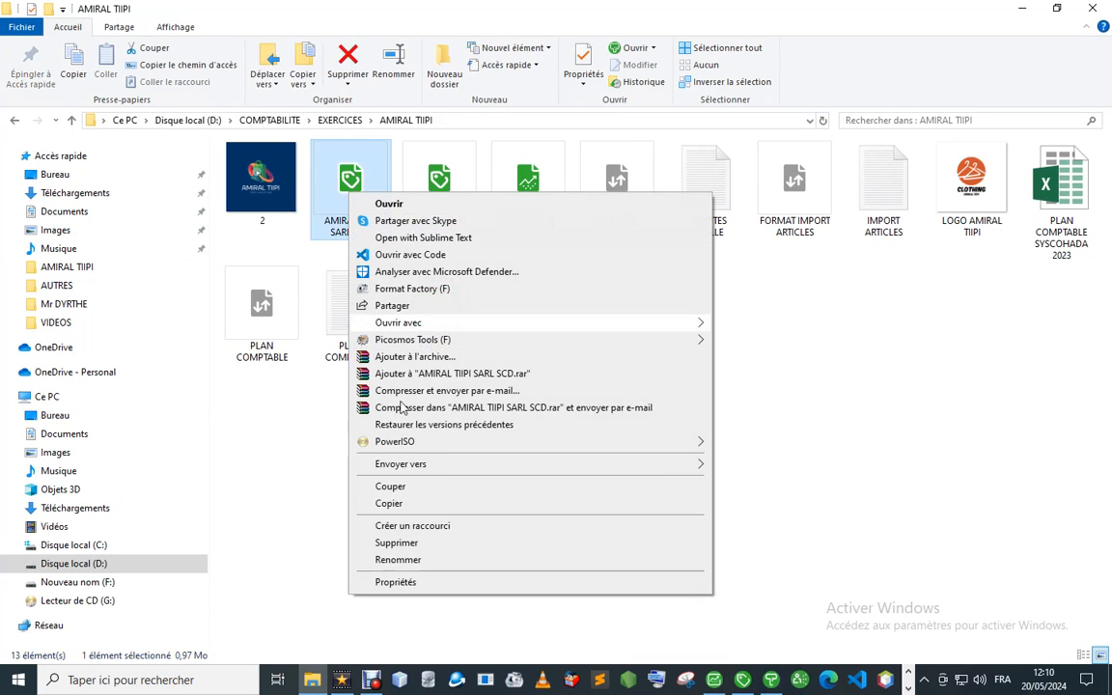
{"action": "left_click", "coordinate": [396, 543]}
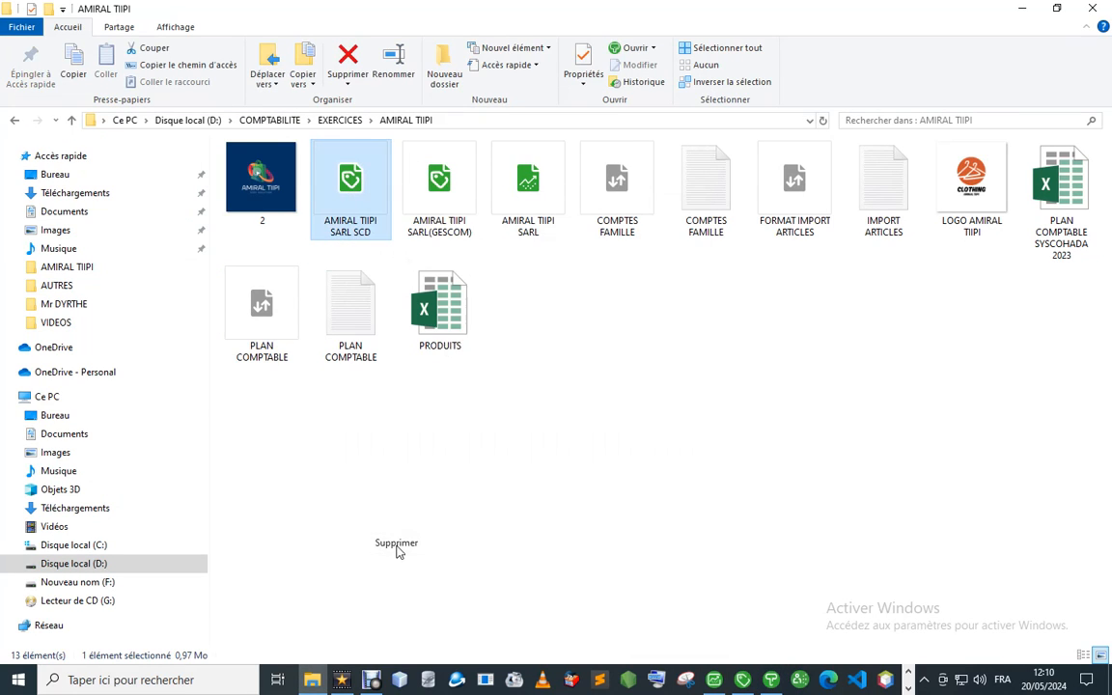
{"action": "left_click", "coordinate": [72, 120]}
{"action": "double_click", "coordinate": [237, 166]}
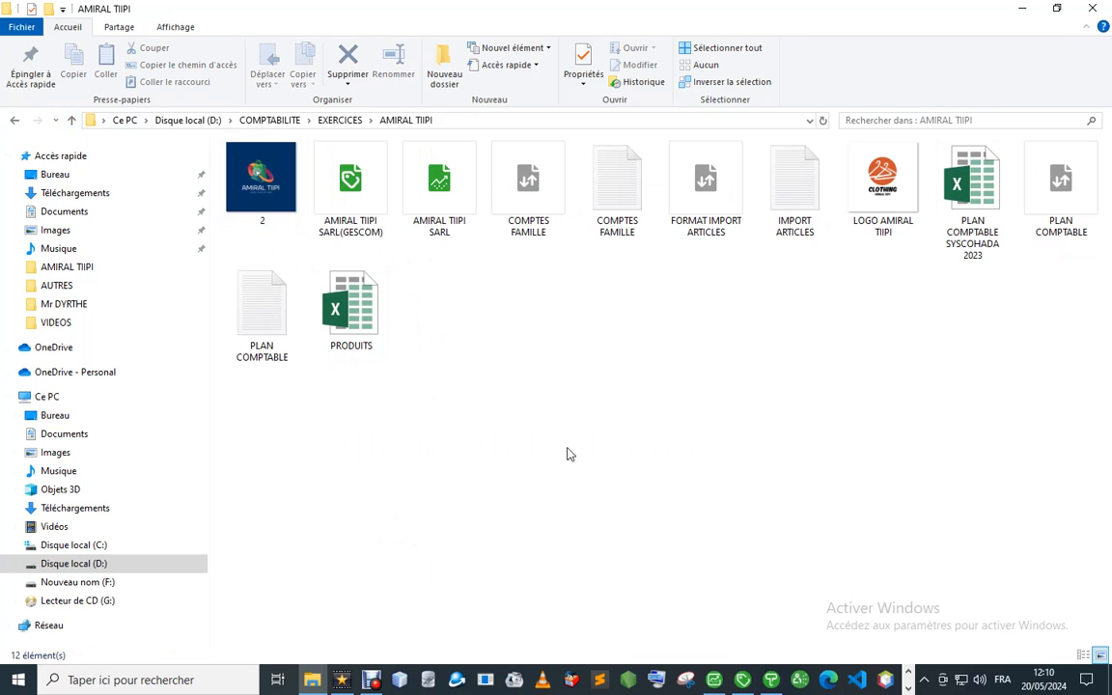
- Switch back to Saisie de caisse décentralisée and inspect the Familles d'articles and Articles lists, closing each one after viewing
{"action": "left_click", "coordinate": [771, 680]}
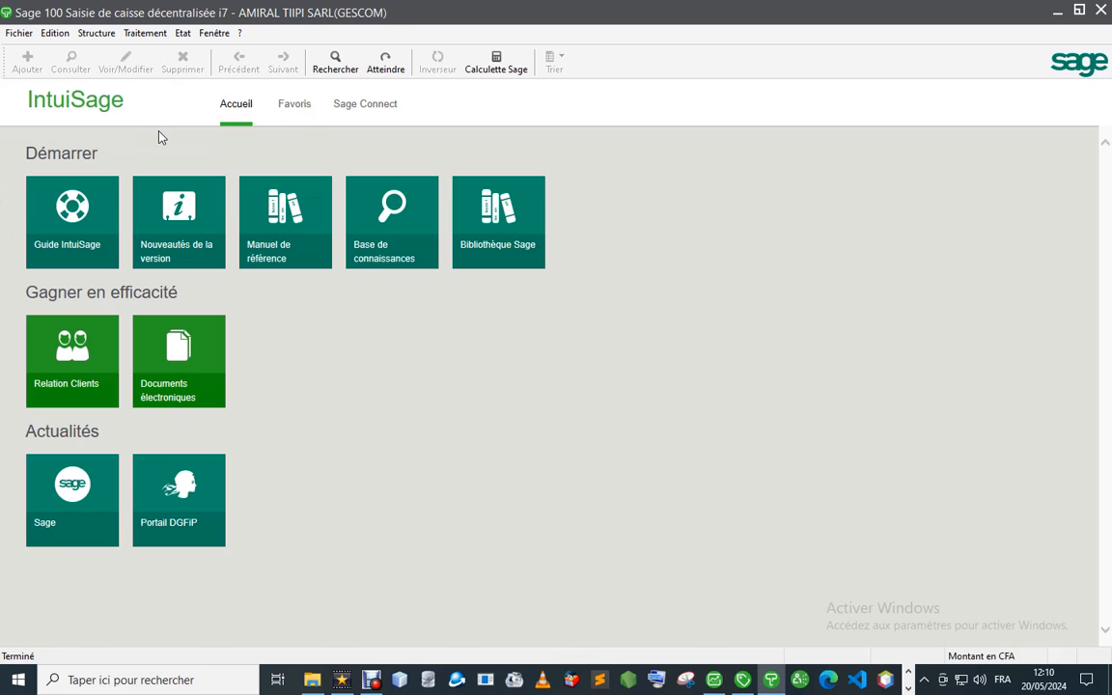
{"action": "left_click", "coordinate": [97, 34]}
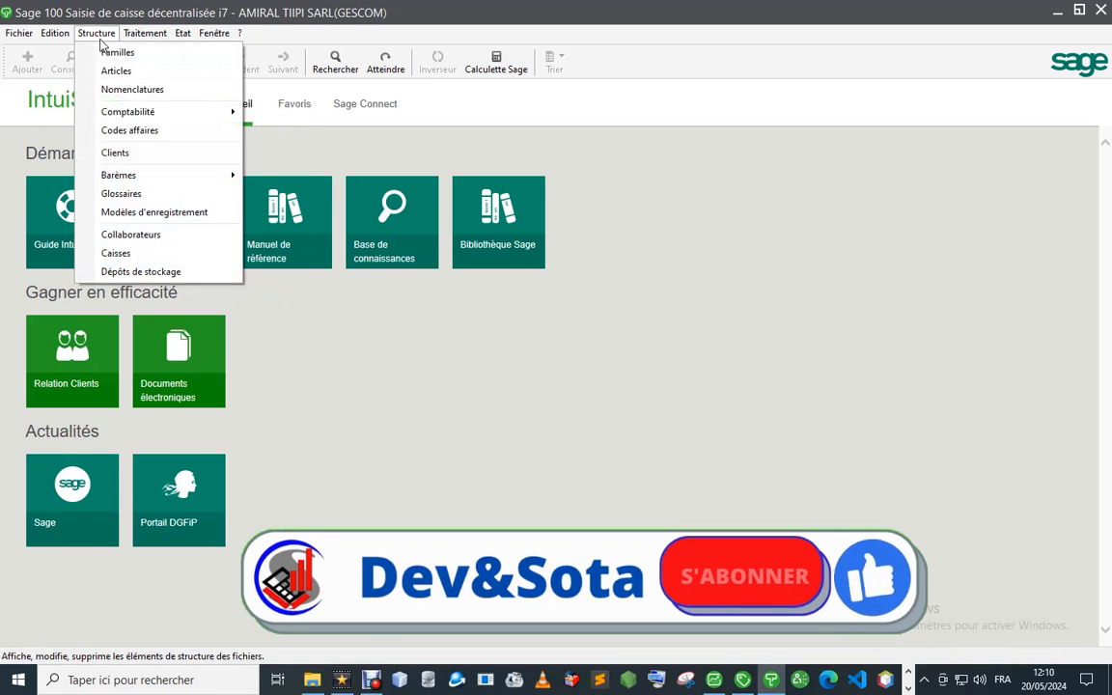
{"action": "left_click", "coordinate": [118, 53]}
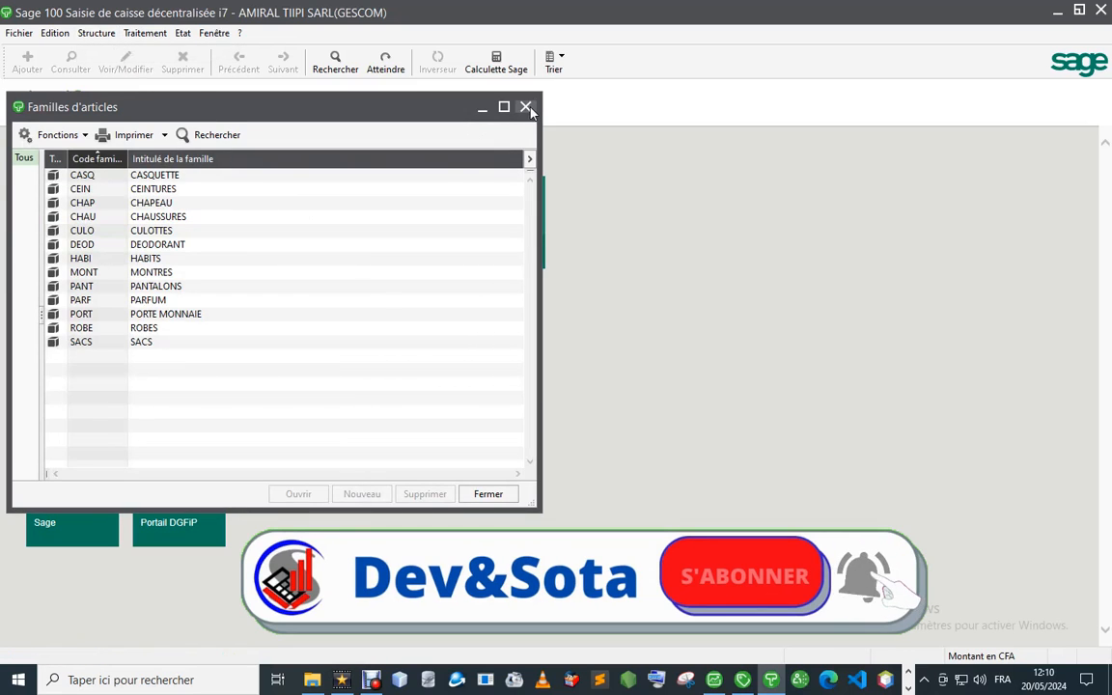
{"action": "key", "text": "Escape"}
{"action": "left_click", "coordinate": [97, 33]}
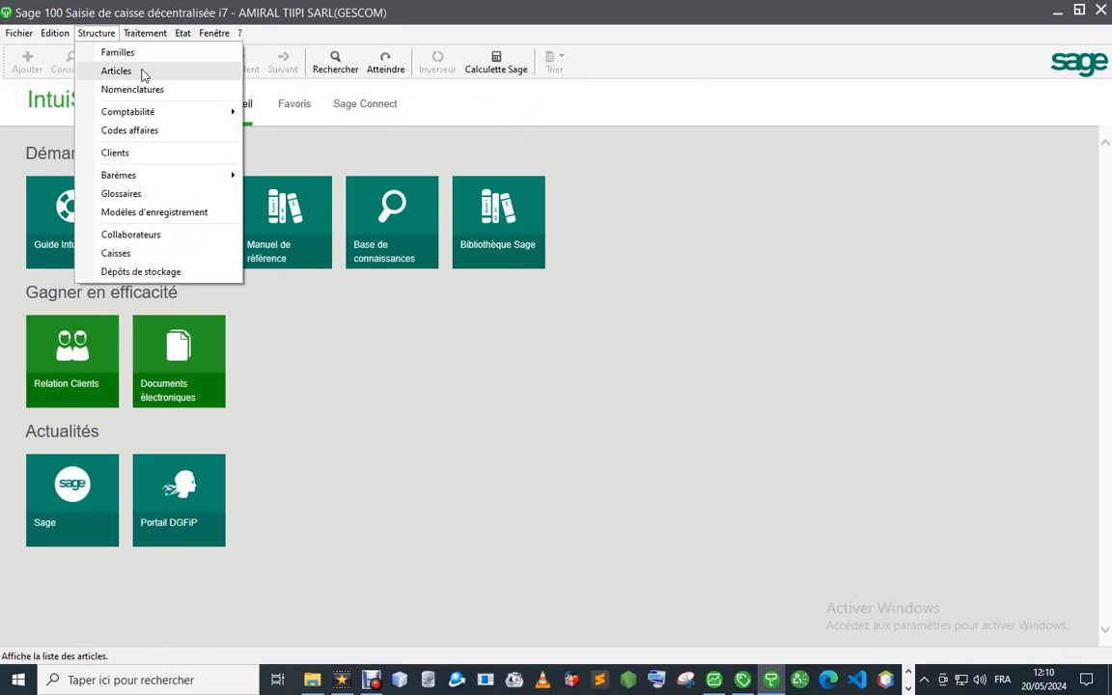
{"action": "left_click", "coordinate": [145, 72]}
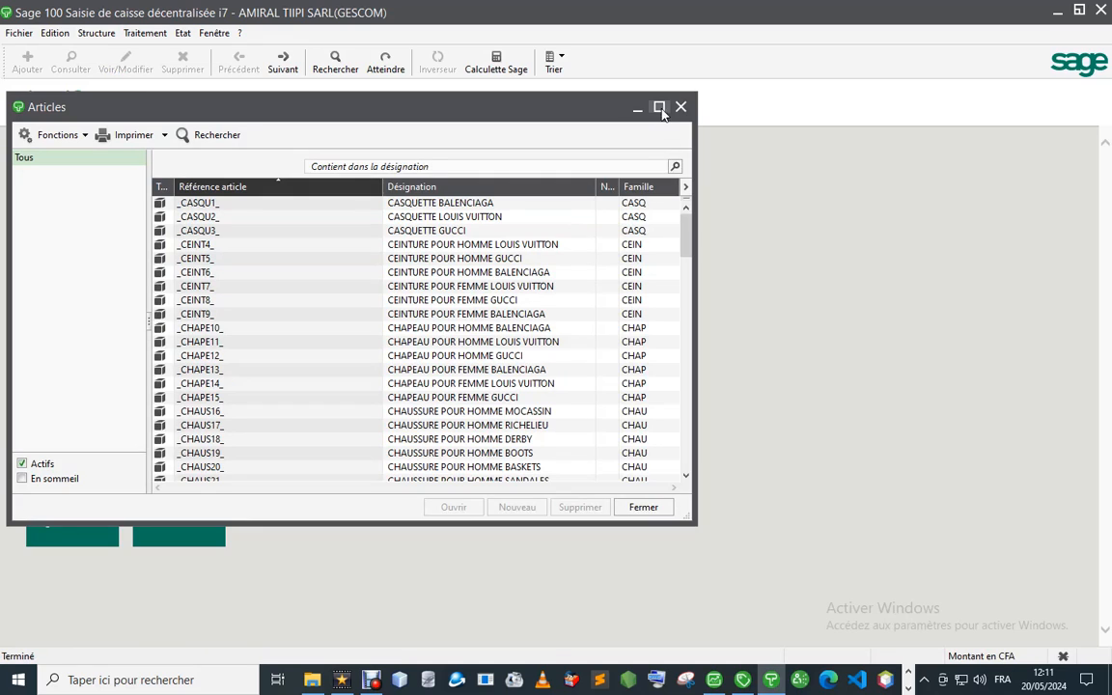
{"action": "left_click", "coordinate": [660, 106]}
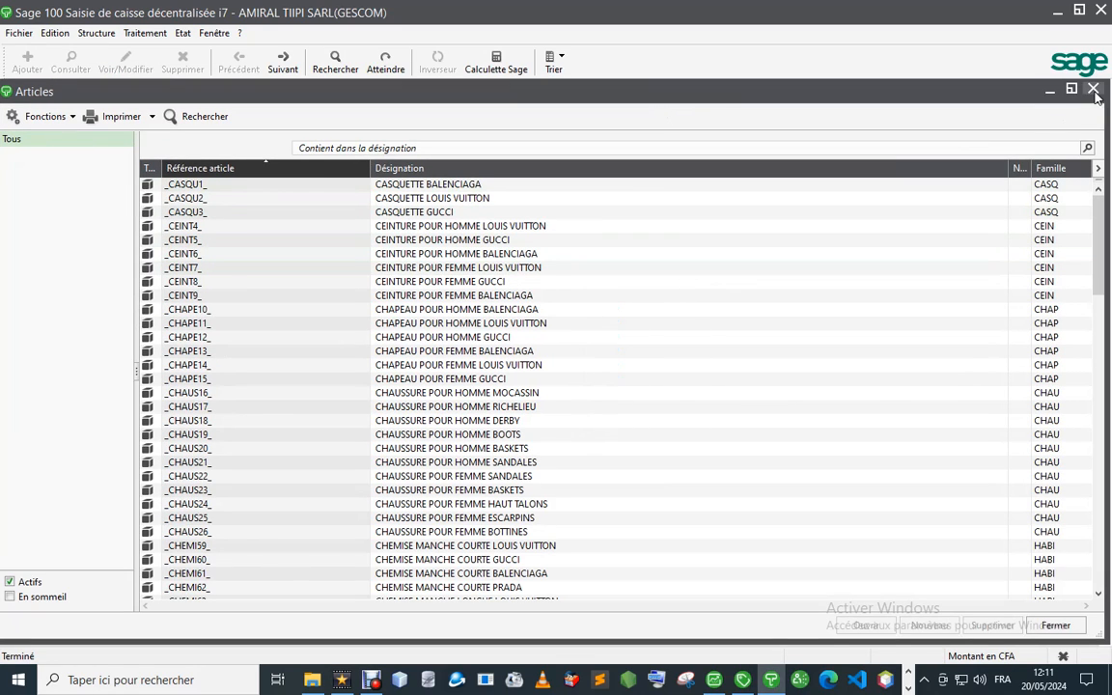
{"action": "key", "text": "Escape"}
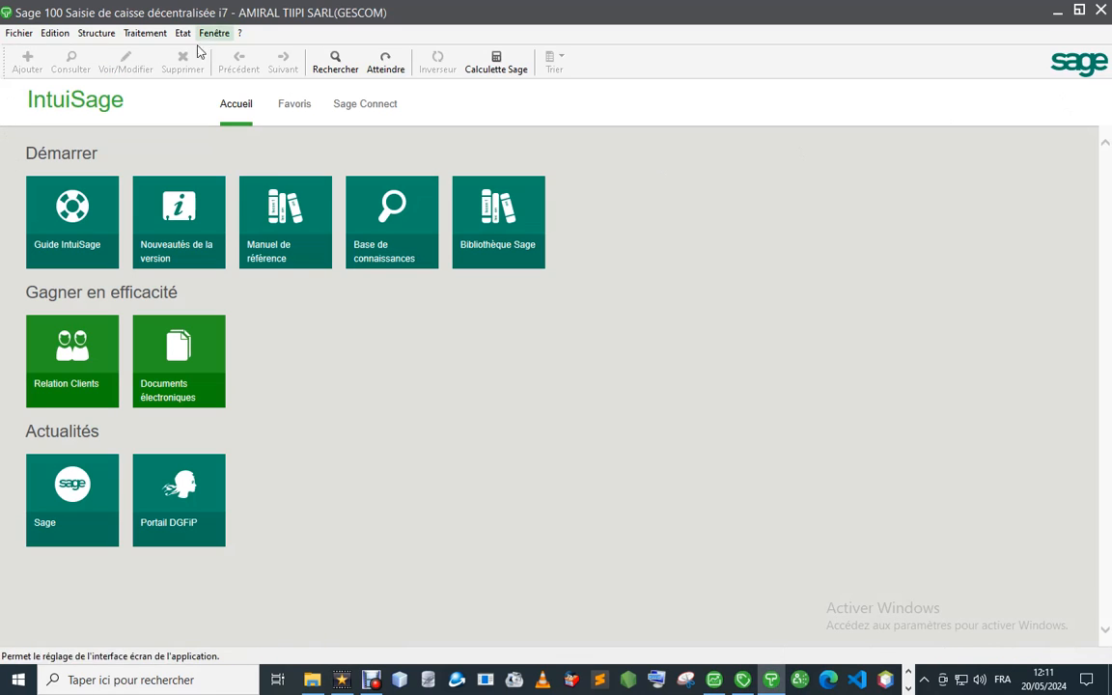
- Try to start the Ouverture de caisse function from the favourites
{"action": "left_click", "coordinate": [296, 114]}
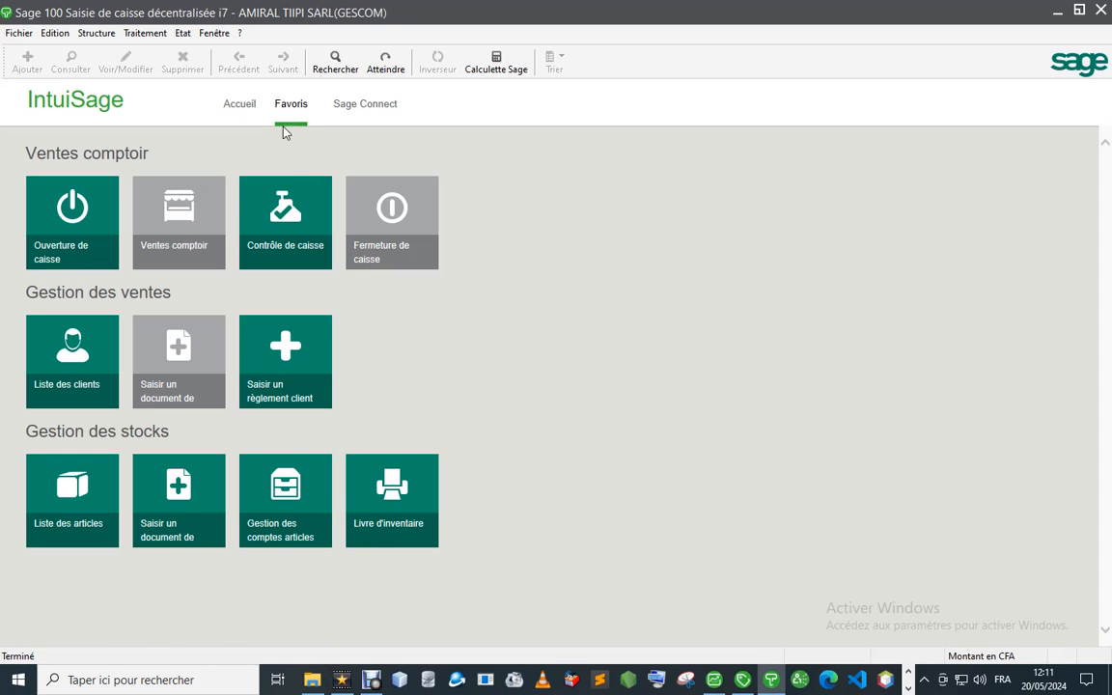
{"action": "left_click", "coordinate": [68, 210]}
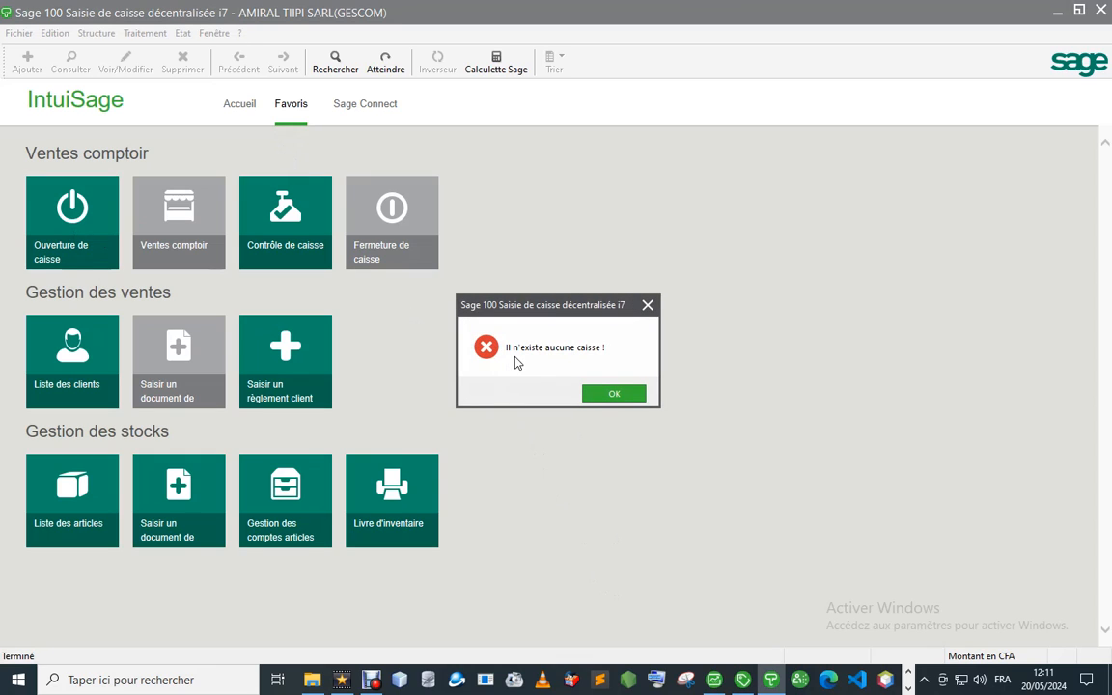
{"action": "left_click", "coordinate": [615, 394]}
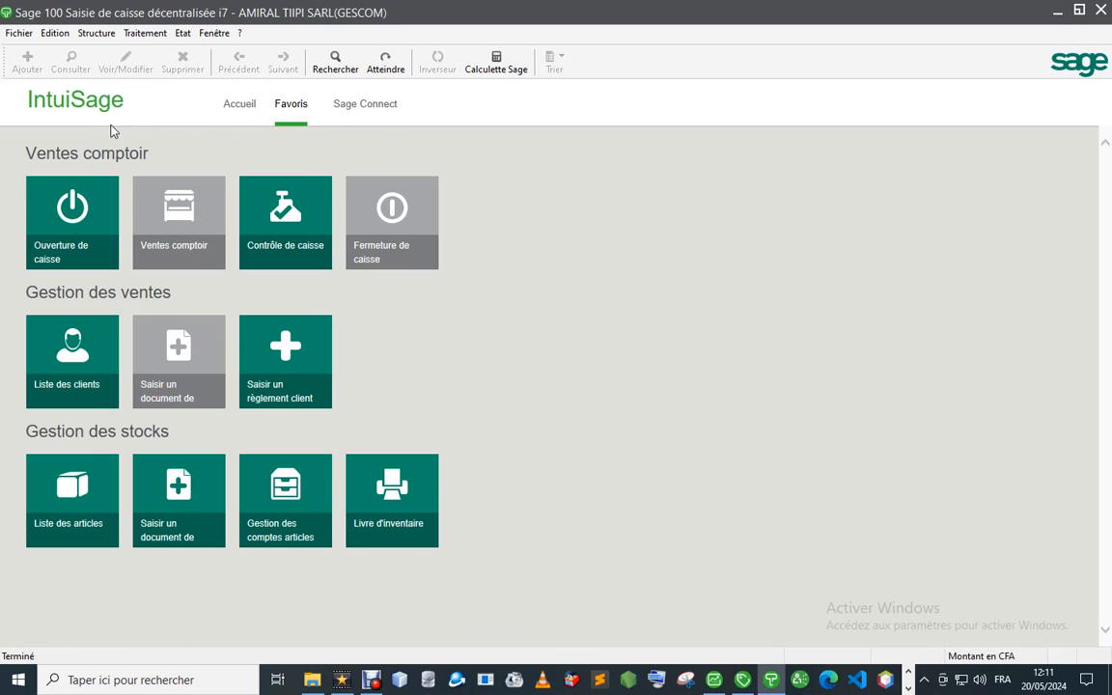
- Create a new cash register in the Caisses list with the title CAISSE GENERALE
{"action": "left_click", "coordinate": [97, 34]}
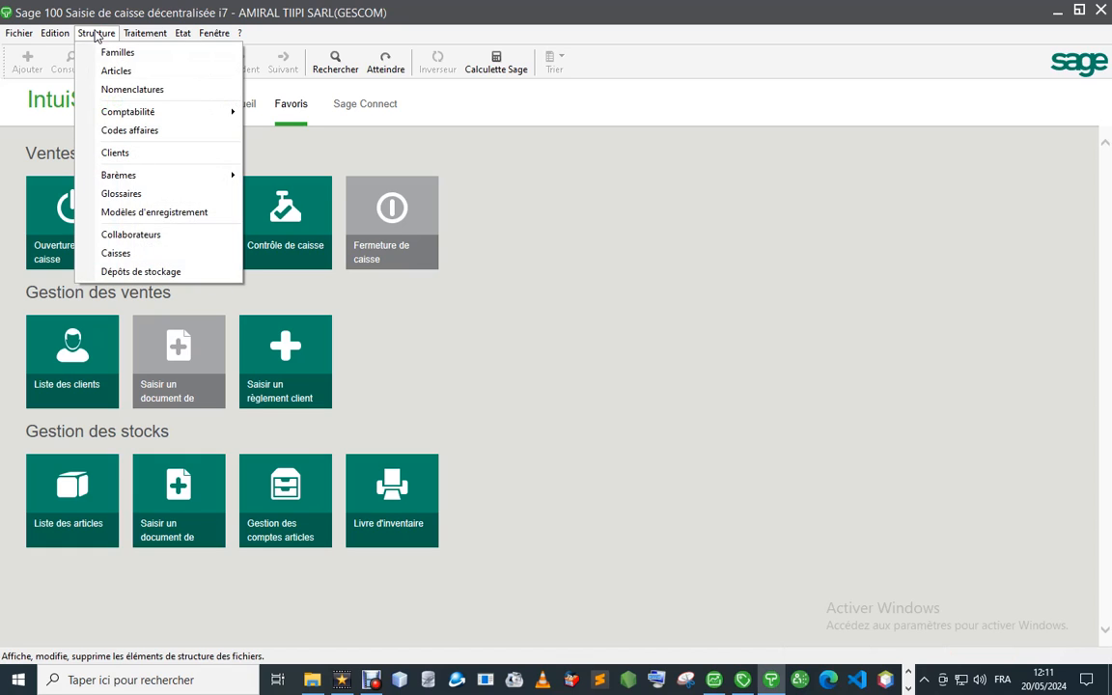
{"action": "left_click", "coordinate": [116, 253]}
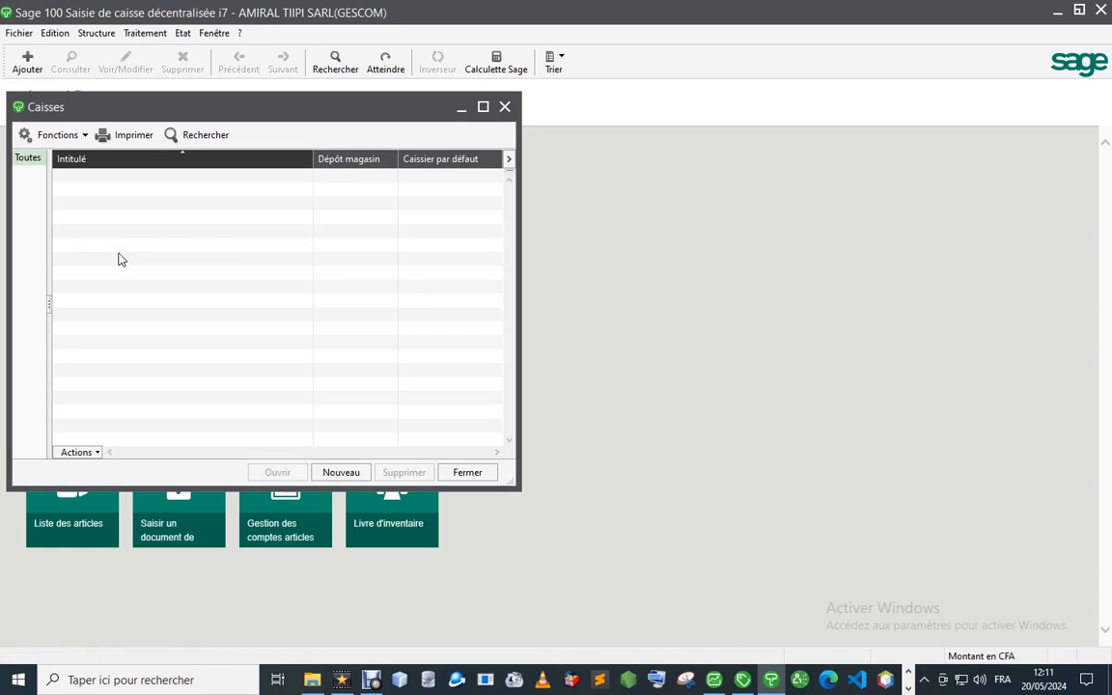
{"action": "left_click", "coordinate": [340, 472]}
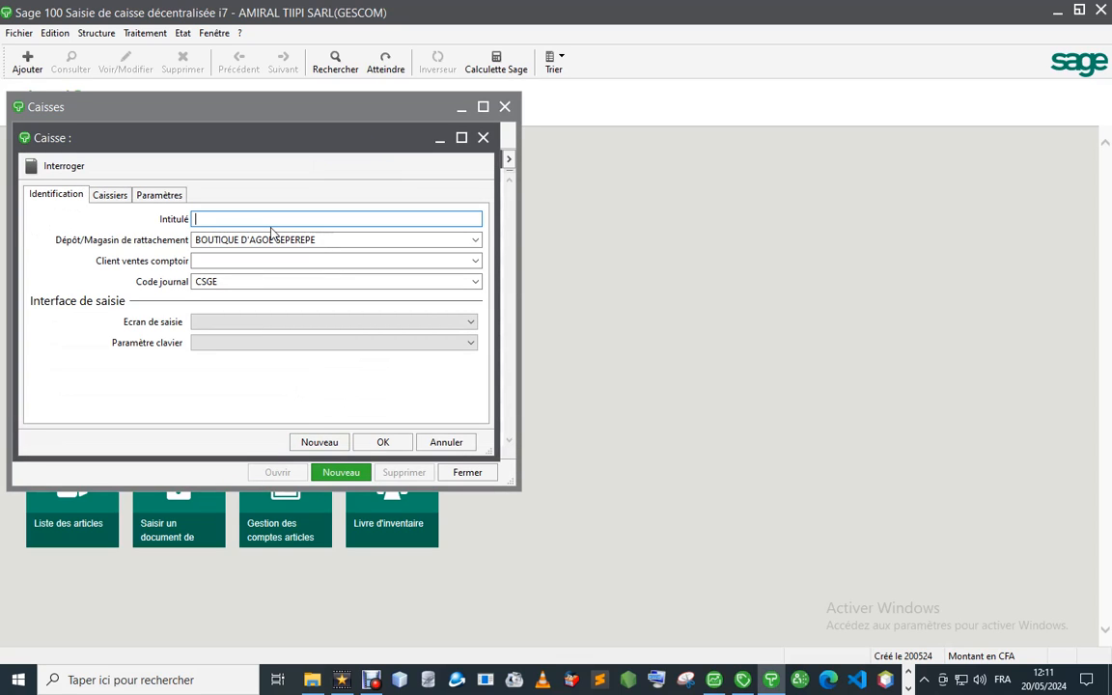
{"action": "type", "text": "CAISSE GENERALE"}
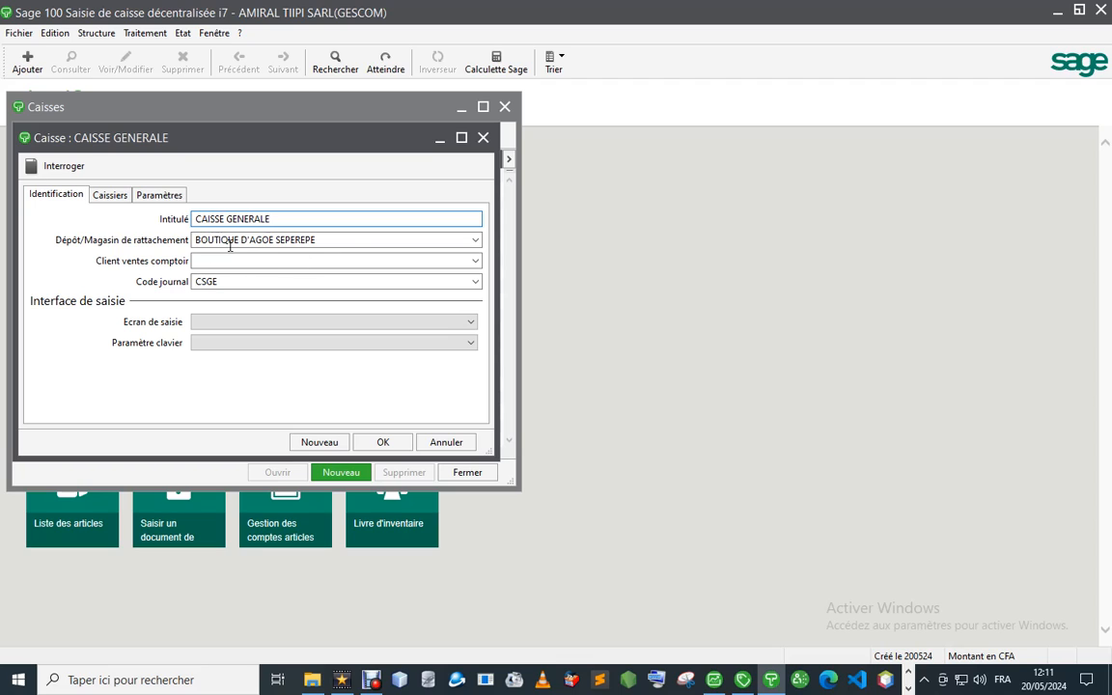
- Attach the cash register to the BOUTIQUE D'AGOE SEPEREPE depot and set 4111CLIENTS as its counter sales client
{"action": "left_click", "coordinate": [473, 242]}
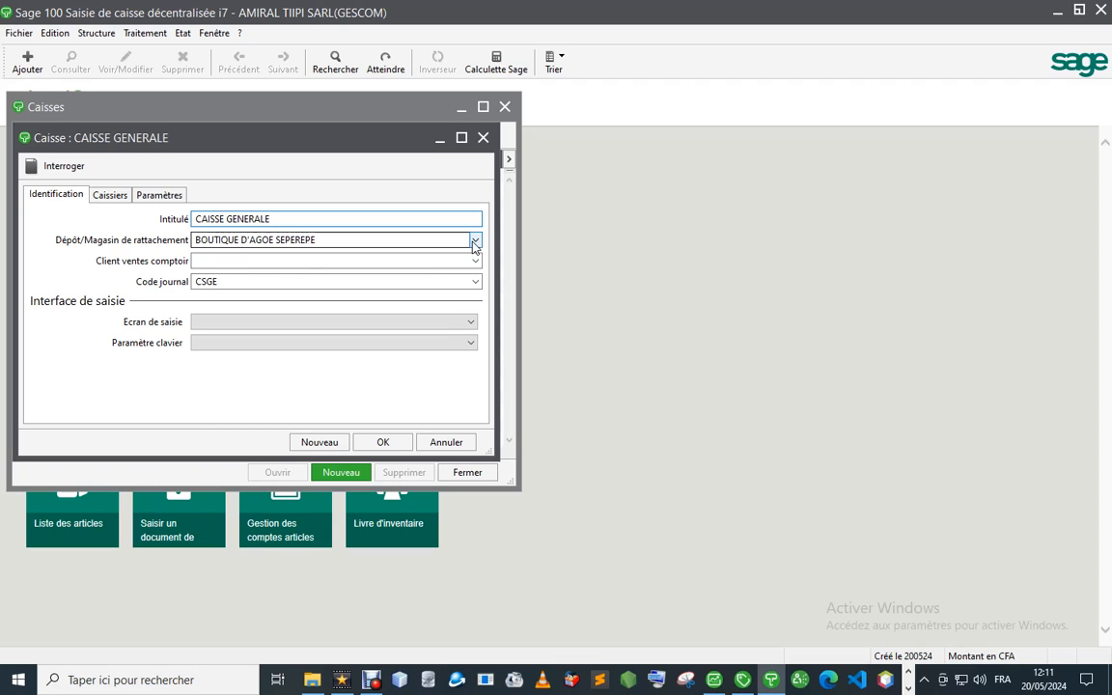
{"action": "left_click", "coordinate": [422, 242]}
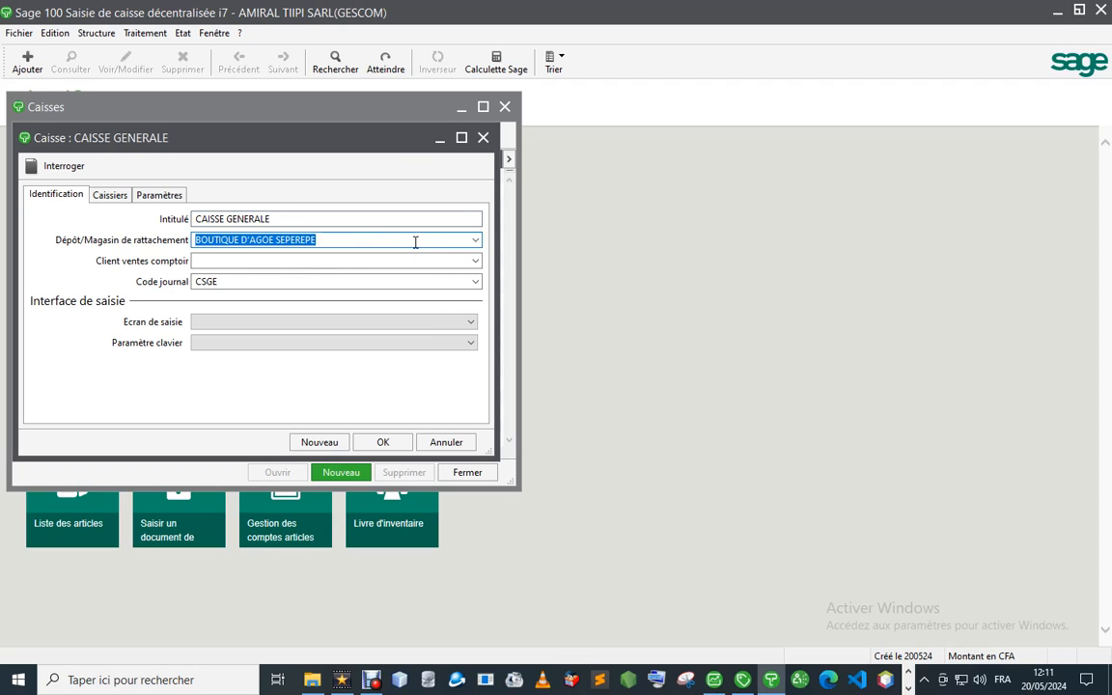
{"action": "key", "text": "BackSpace"}
{"action": "key", "text": "Return"}
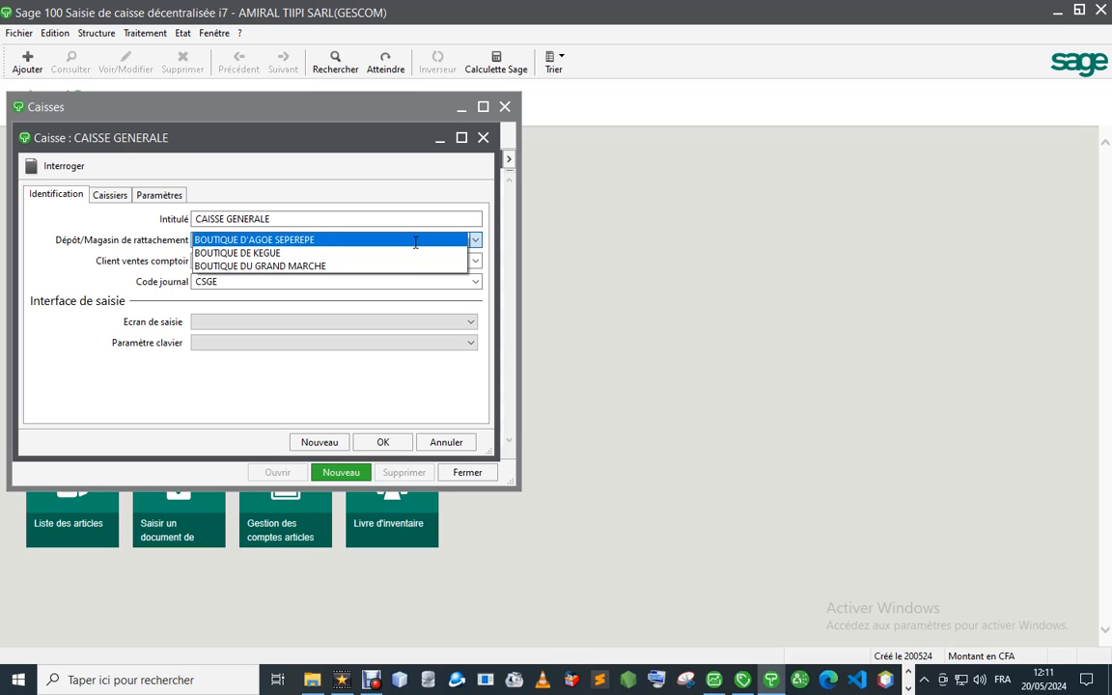
{"action": "left_click", "coordinate": [309, 244]}
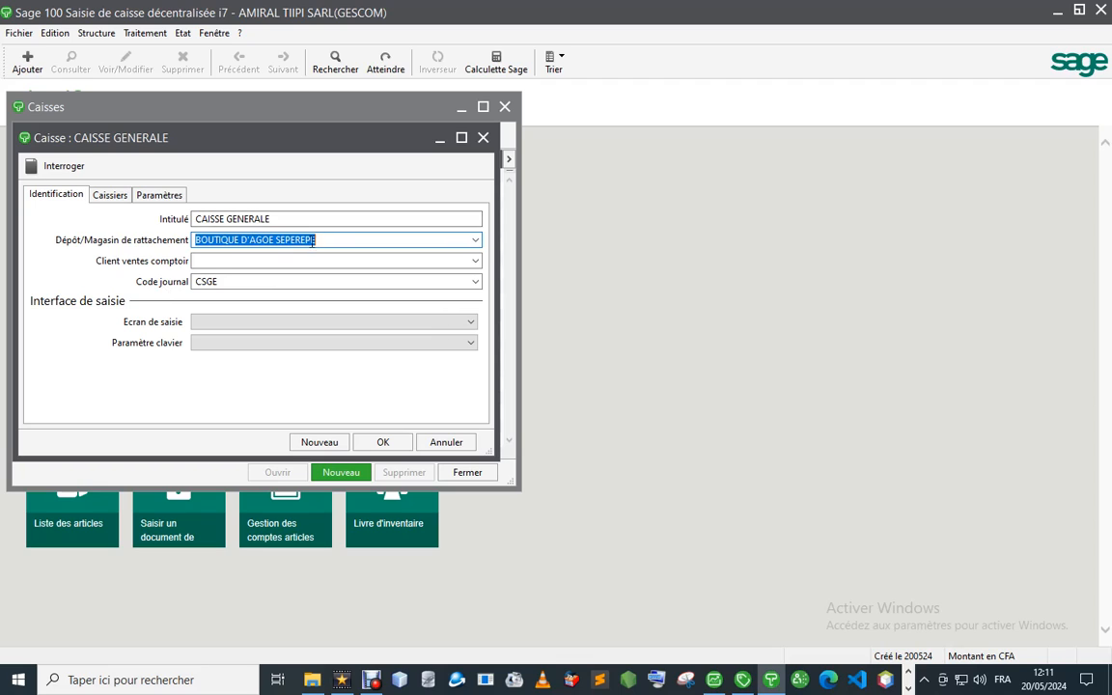
{"action": "left_click", "coordinate": [209, 261]}
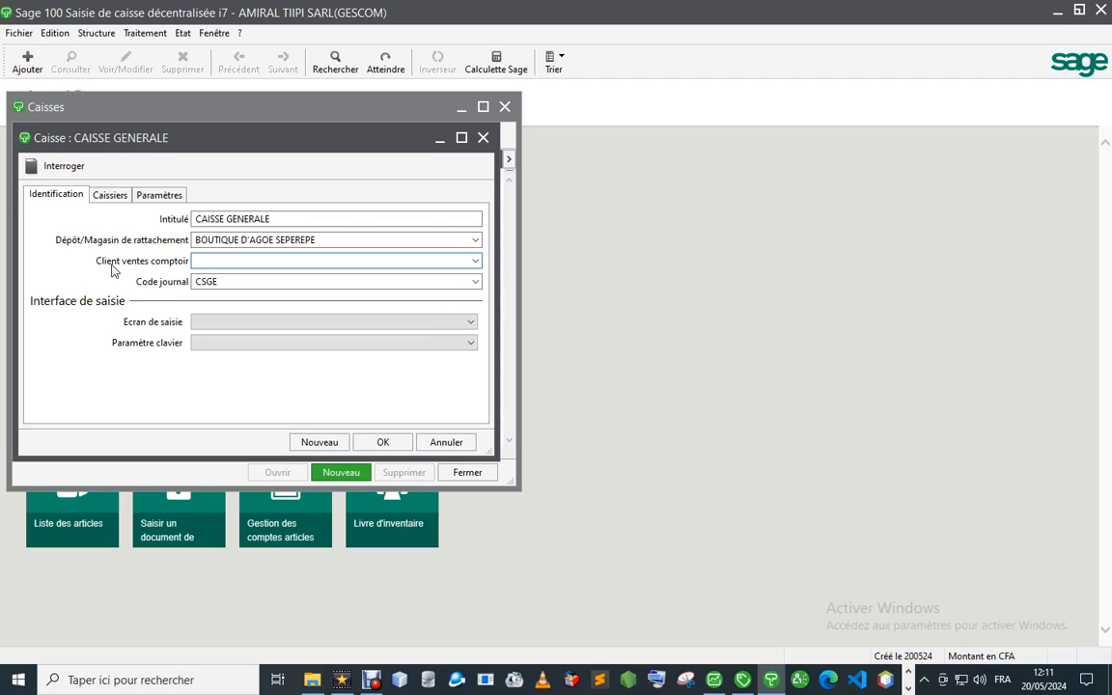
{"action": "left_click", "coordinate": [473, 263]}
{"action": "left_click", "coordinate": [412, 260]}
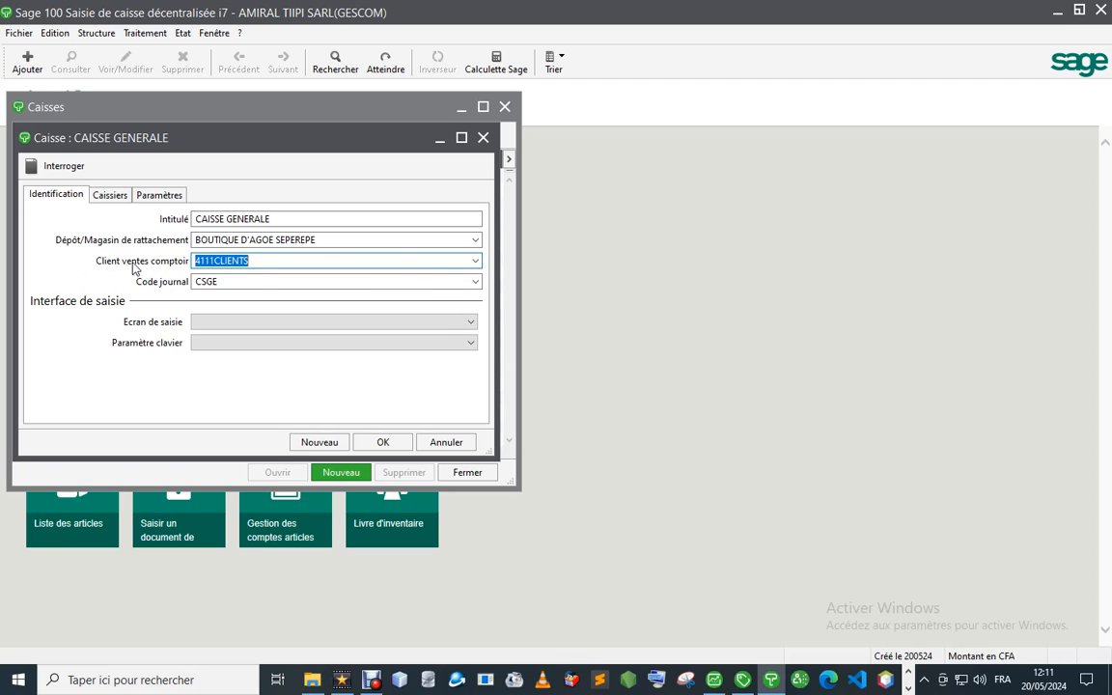
{"action": "left_click", "coordinate": [248, 283]}
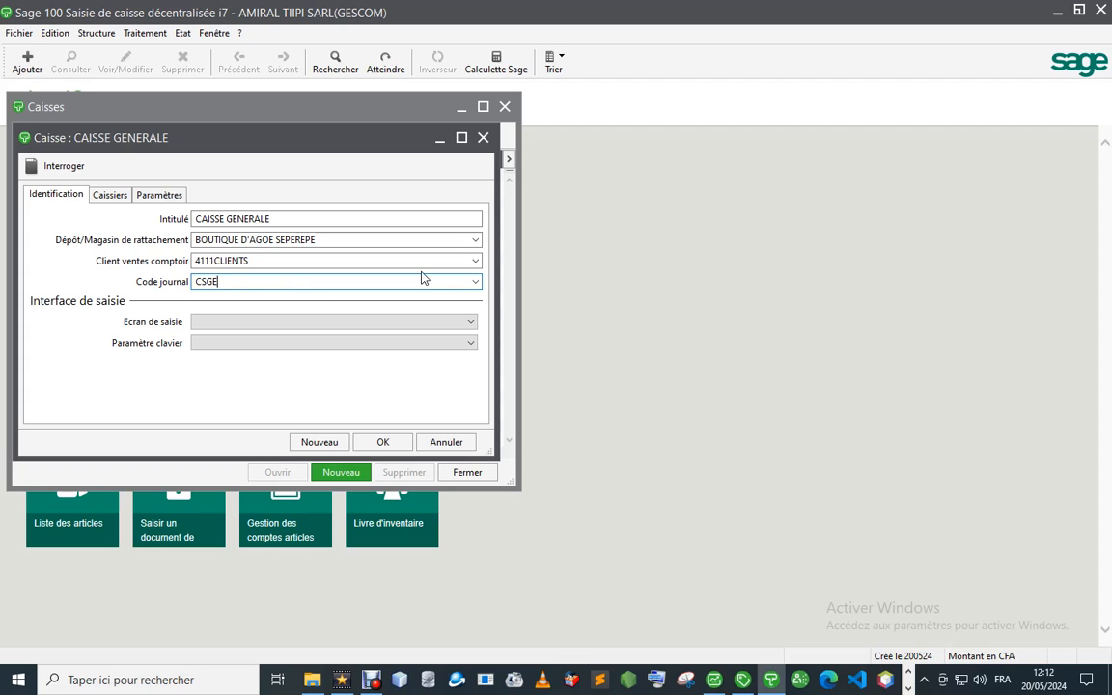
- Assign the existing cashier, whose function is CAISSIERE, to the CAISSE GENERALE cash register
{"action": "left_click", "coordinate": [111, 197]}
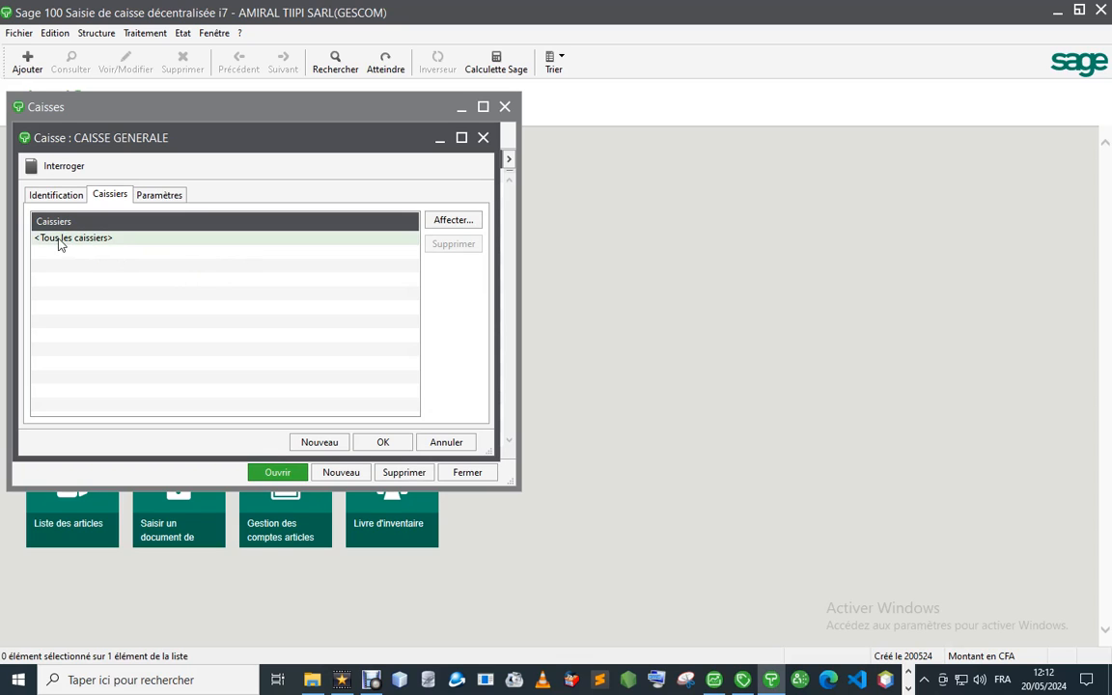
{"action": "left_click", "coordinate": [157, 196]}
{"action": "left_click", "coordinate": [109, 196]}
{"action": "left_click", "coordinate": [463, 221]}
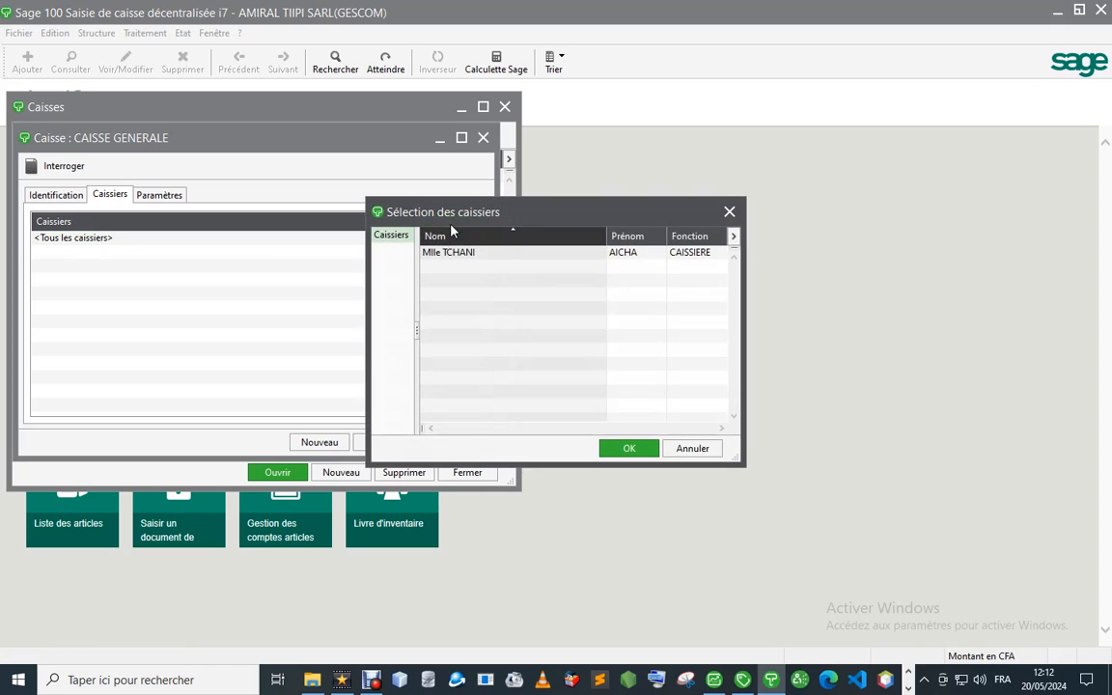
{"action": "double_click", "coordinate": [474, 257]}
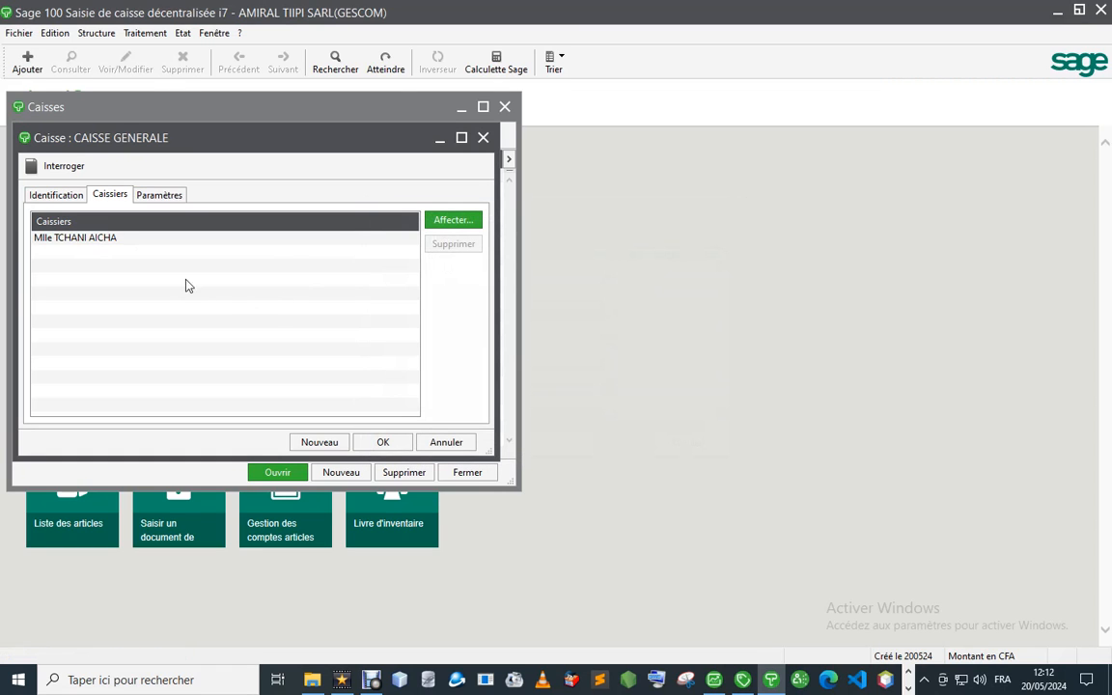
- Choose the first listed seller as default seller and the assigned cashier as default cashier in the CAISSE GENERALE parameters
{"action": "left_click", "coordinate": [141, 194]}
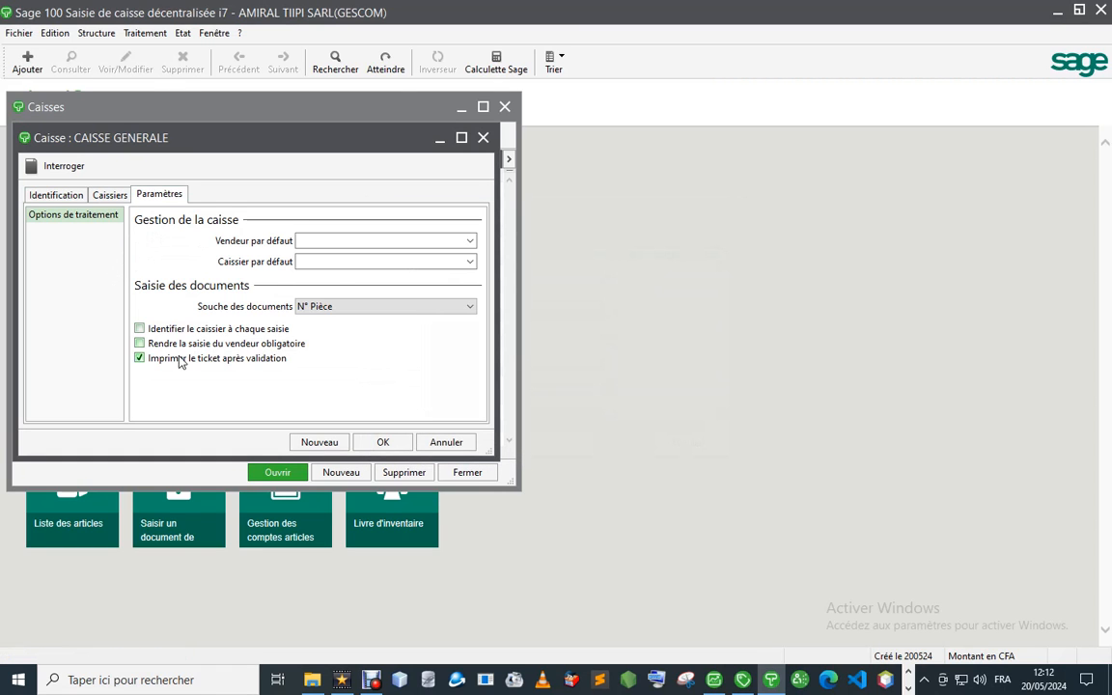
{"action": "left_click", "coordinate": [455, 242]}
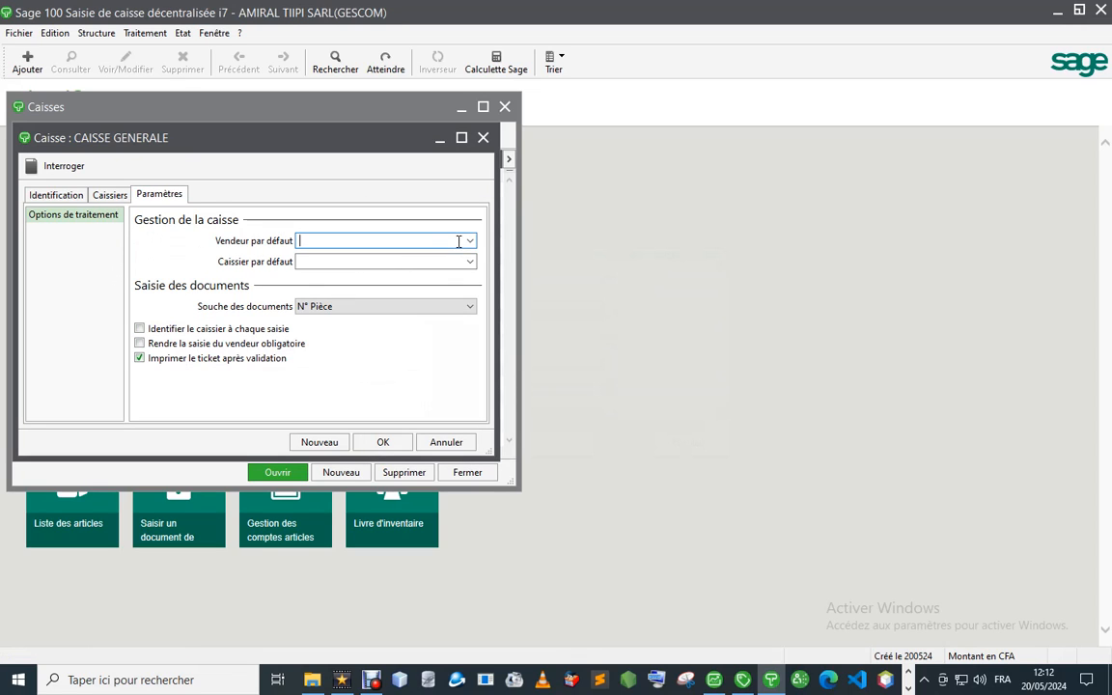
{"action": "left_click", "coordinate": [363, 241]}
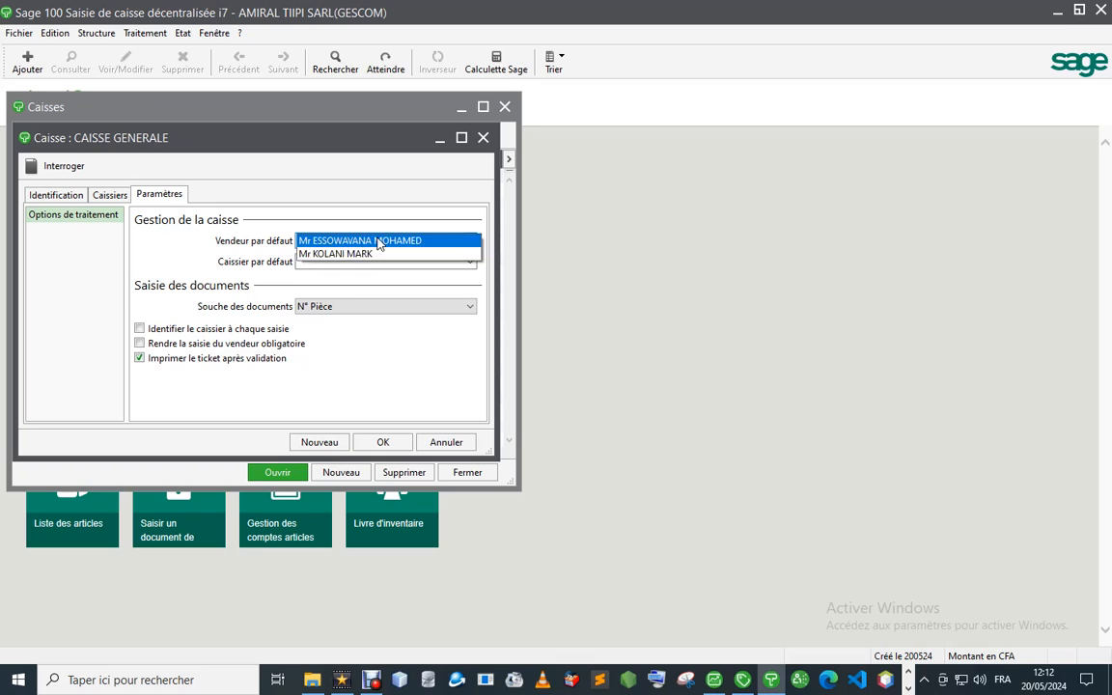
{"action": "left_click", "coordinate": [380, 241]}
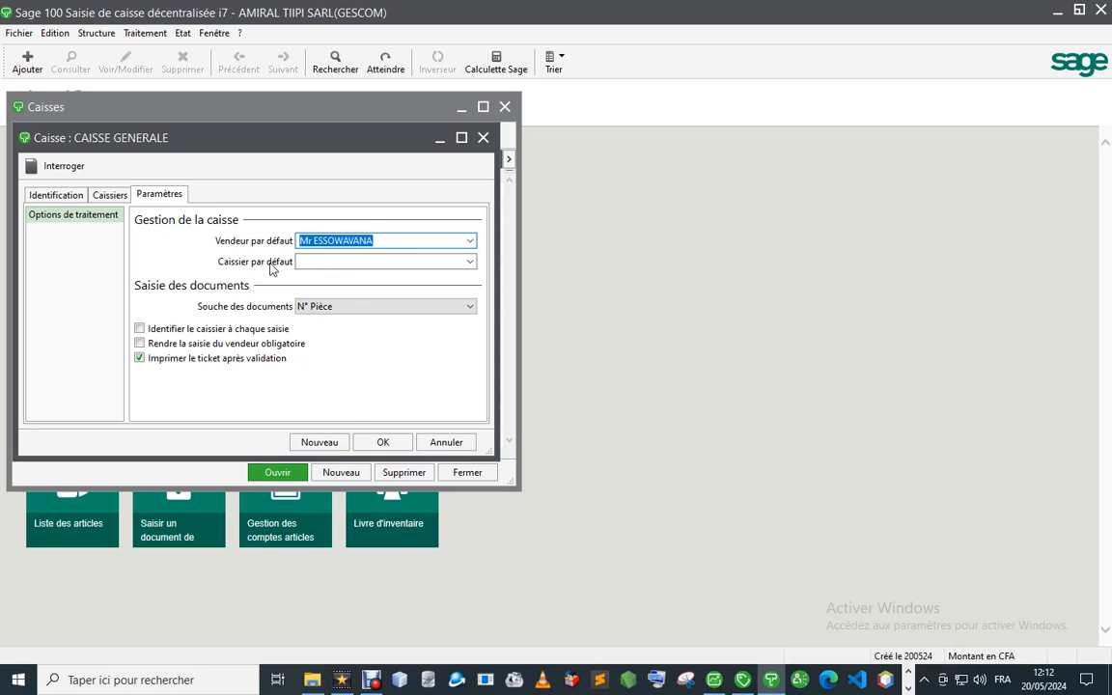
{"action": "left_click", "coordinate": [401, 264]}
{"action": "left_click", "coordinate": [472, 262]}
{"action": "left_click", "coordinate": [457, 264]}
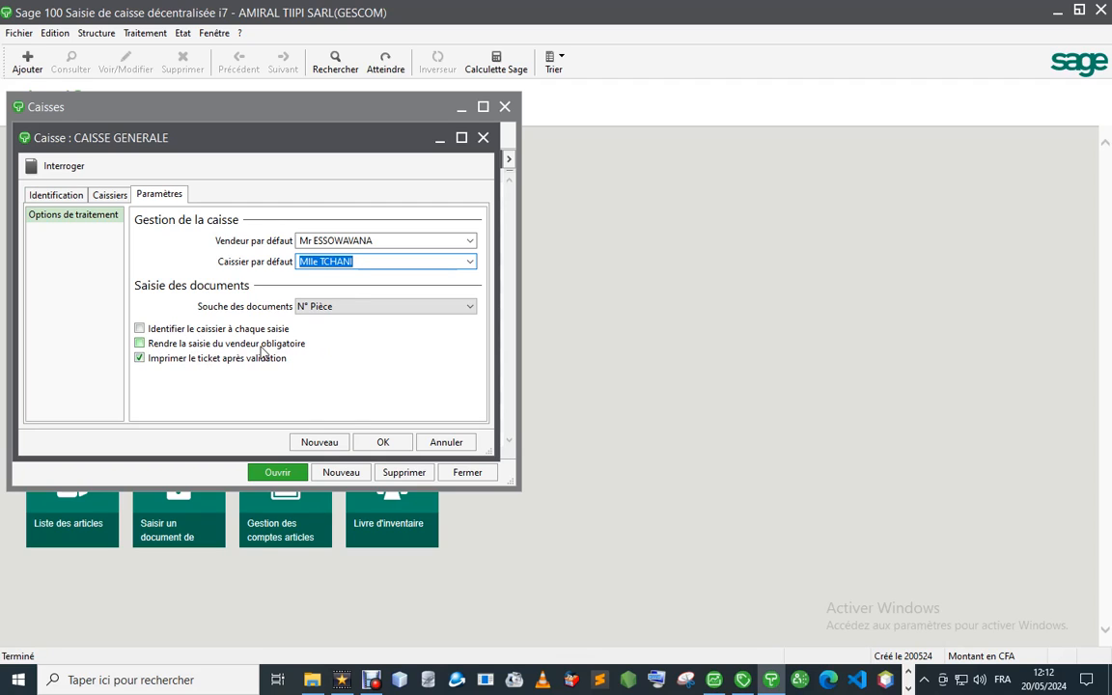
- Make seller entry mandatory with ticket printing after validation enabled, and save the CAISSE GENERALE register
{"action": "left_click", "coordinate": [140, 345]}
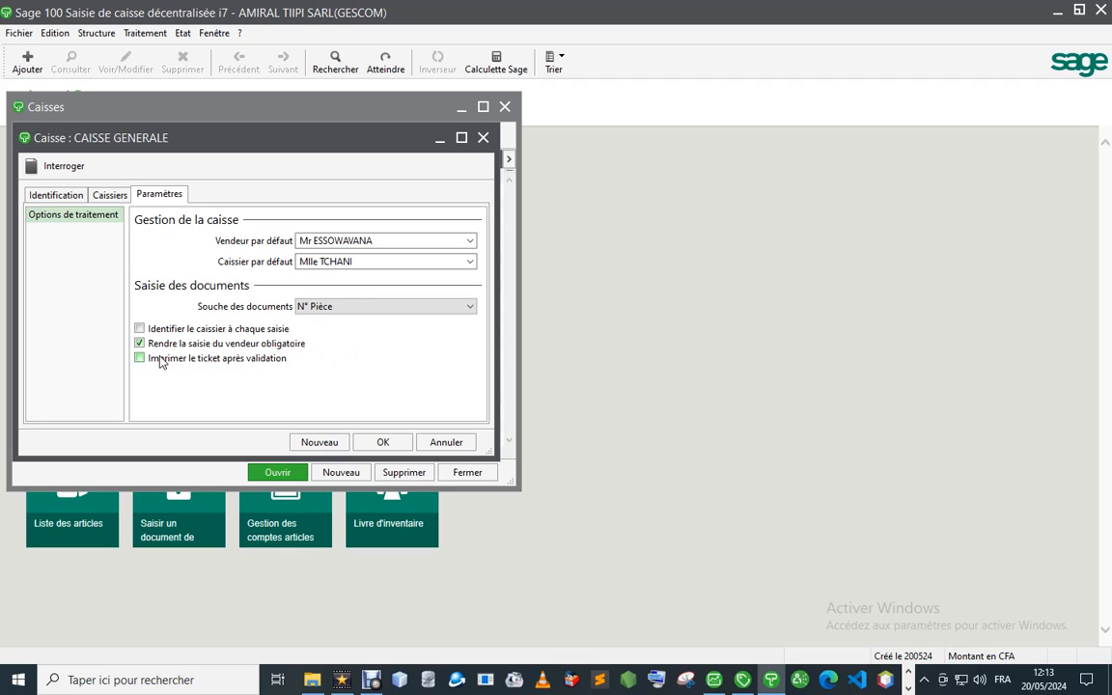
{"action": "left_click", "coordinate": [159, 362]}
{"action": "left_click", "coordinate": [94, 192]}
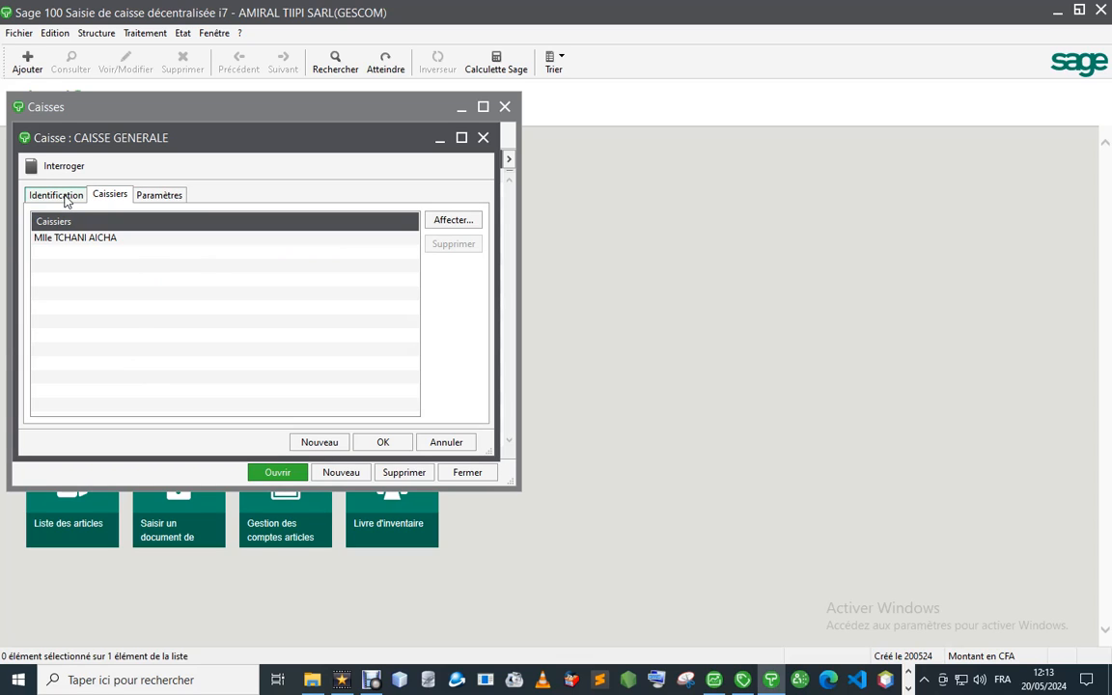
{"action": "left_click", "coordinate": [56, 195]}
{"action": "left_click", "coordinate": [385, 444]}
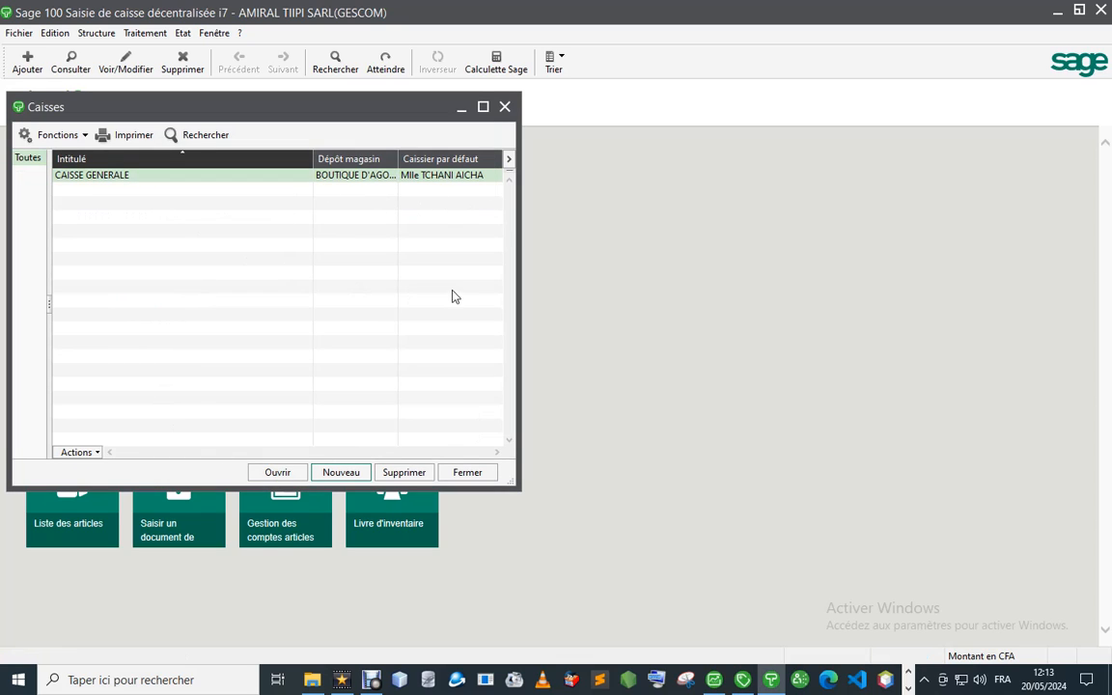
- Create a second cash register titled CAISSE DU DG with 4111CLIENTS as its counter sales client
{"action": "left_click", "coordinate": [340, 473]}
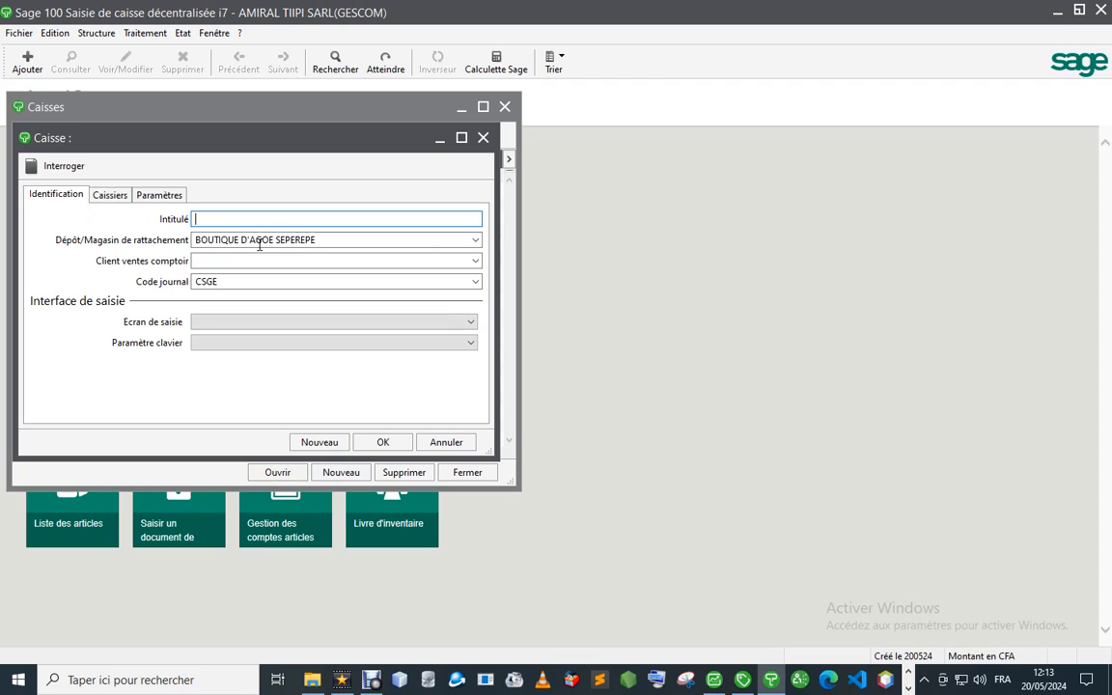
{"action": "type", "text": "CAISSE DU DG"}
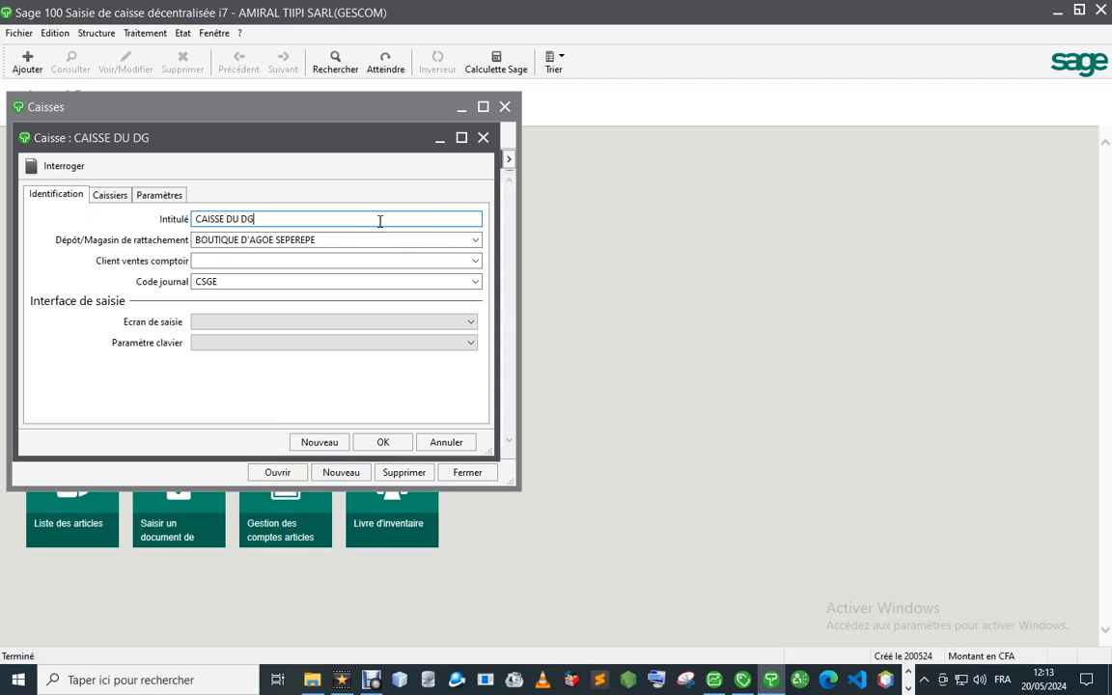
{"action": "left_click", "coordinate": [475, 261]}
{"action": "left_click", "coordinate": [350, 281]}
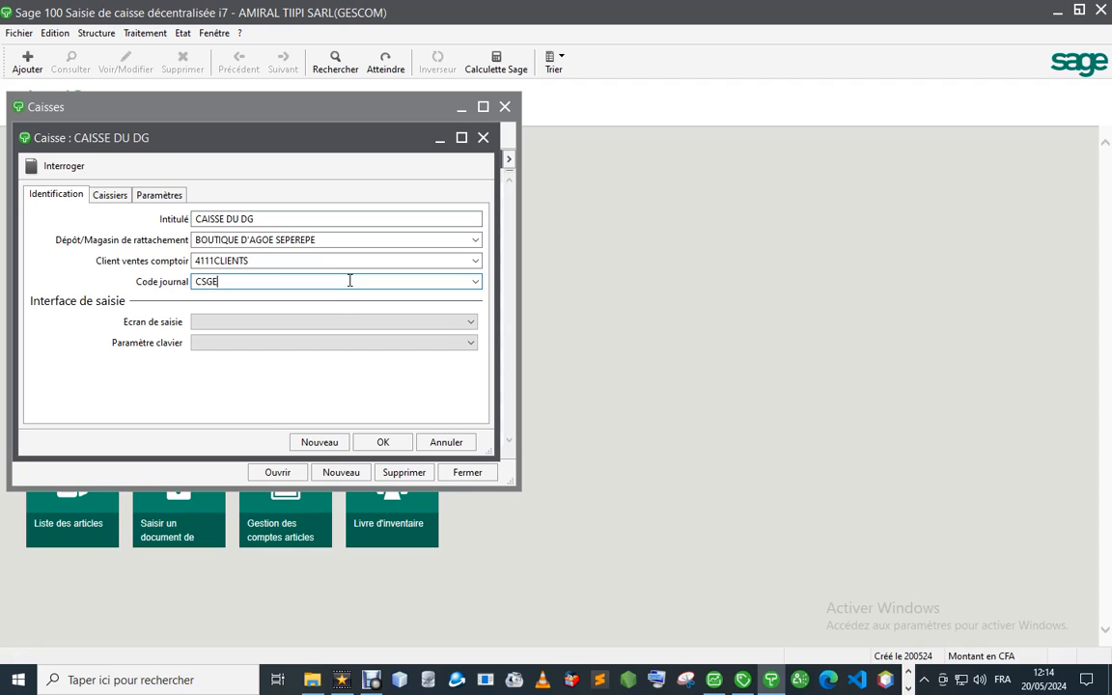
- Set the journal code of the CAISSE DU DG register to CSDG and check the choices for Ecran de saisie and Paramètre clavier
{"action": "left_click", "coordinate": [471, 281]}
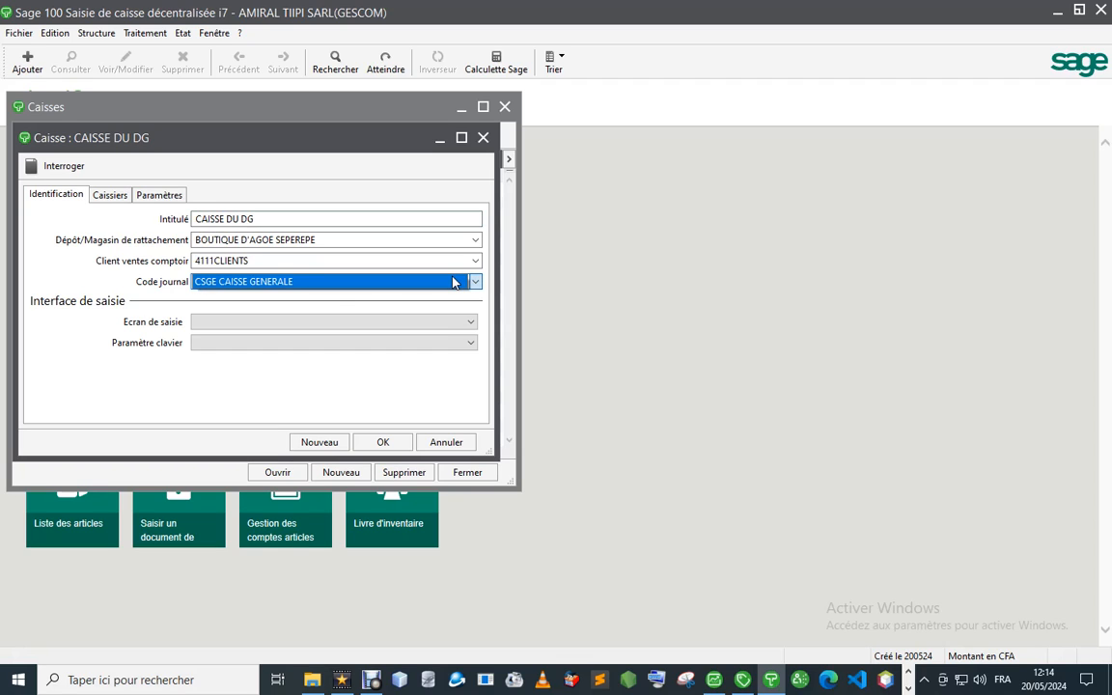
{"action": "left_click", "coordinate": [168, 361]}
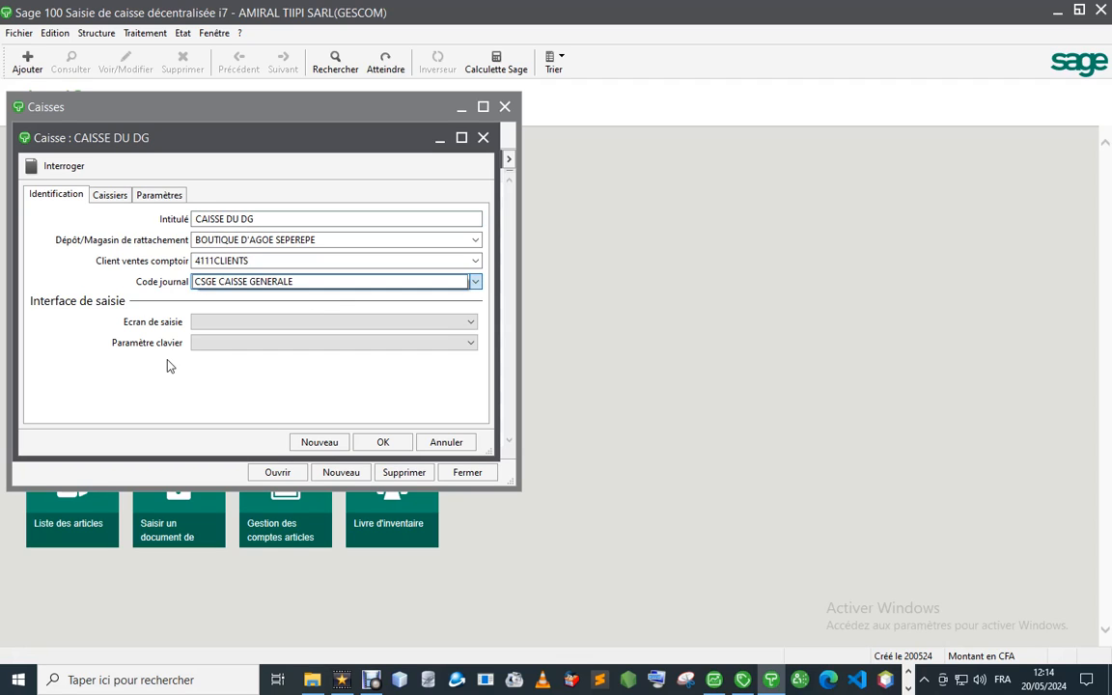
{"action": "left_click", "coordinate": [231, 288]}
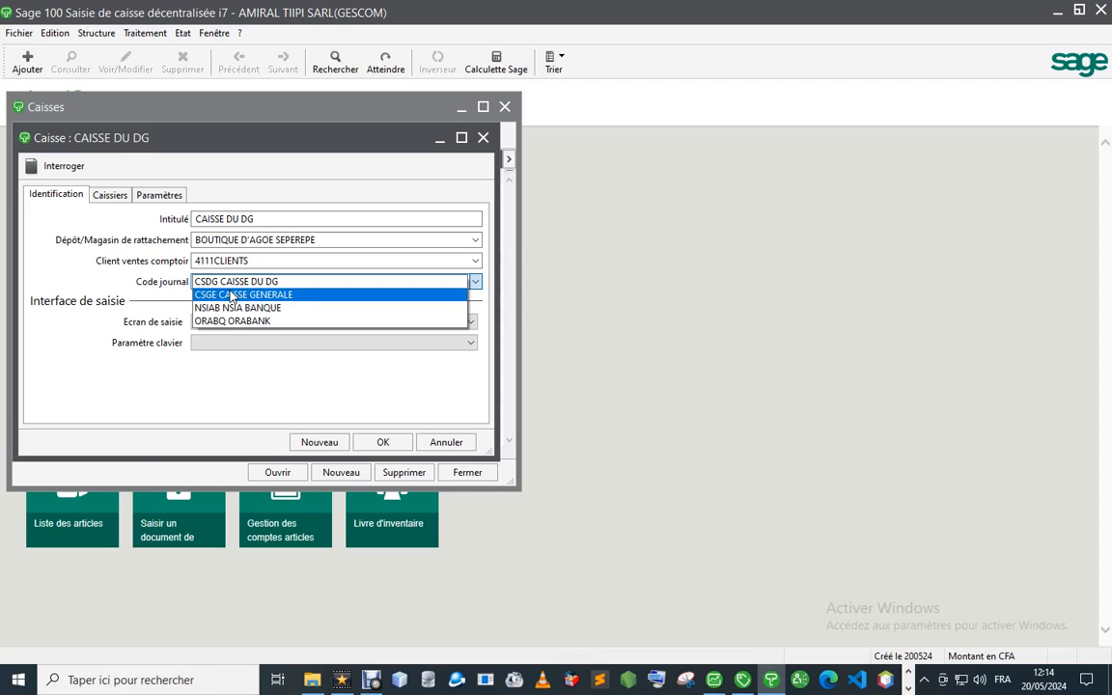
{"action": "left_click", "coordinate": [236, 281]}
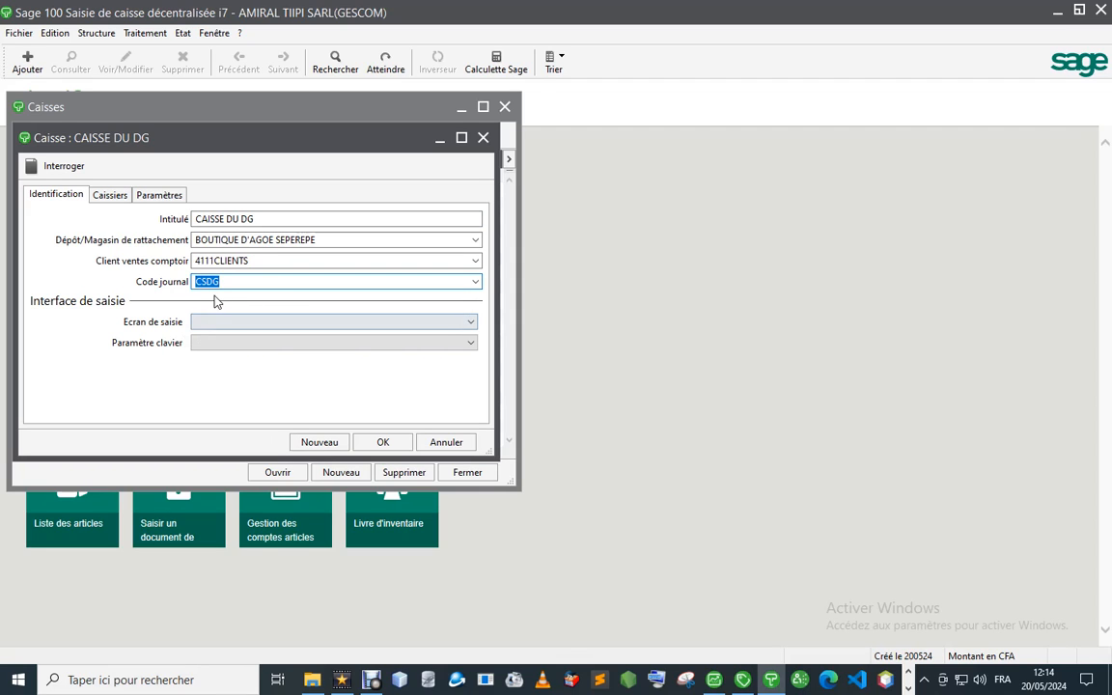
{"action": "left_click", "coordinate": [372, 324]}
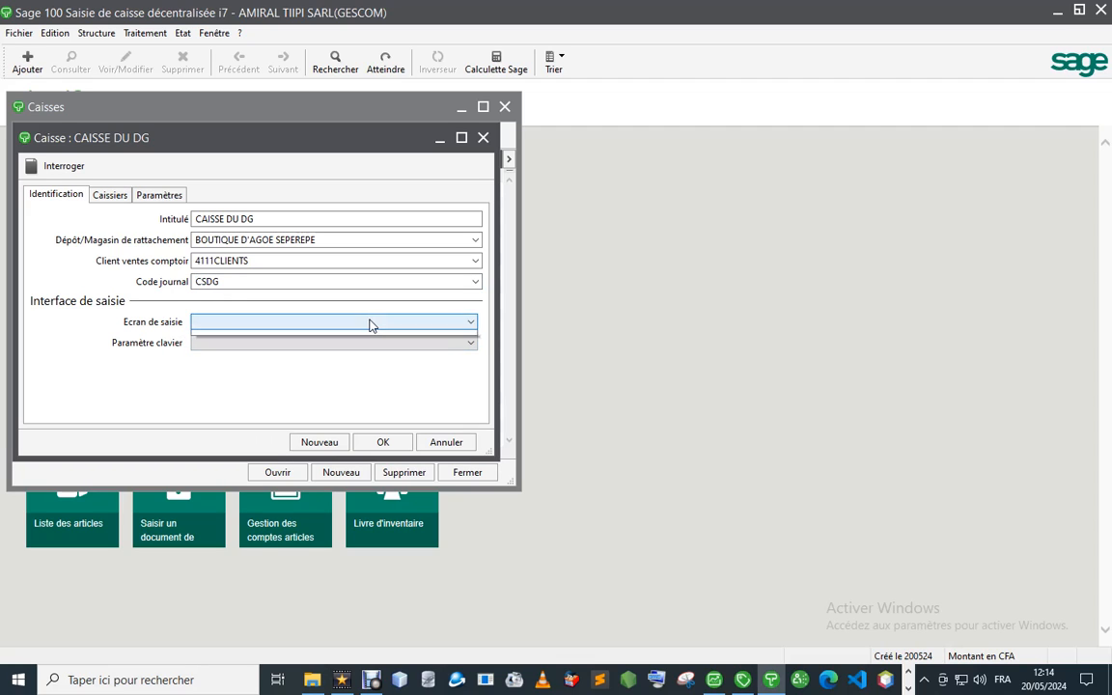
{"action": "left_click", "coordinate": [308, 324]}
{"action": "left_click", "coordinate": [381, 345]}
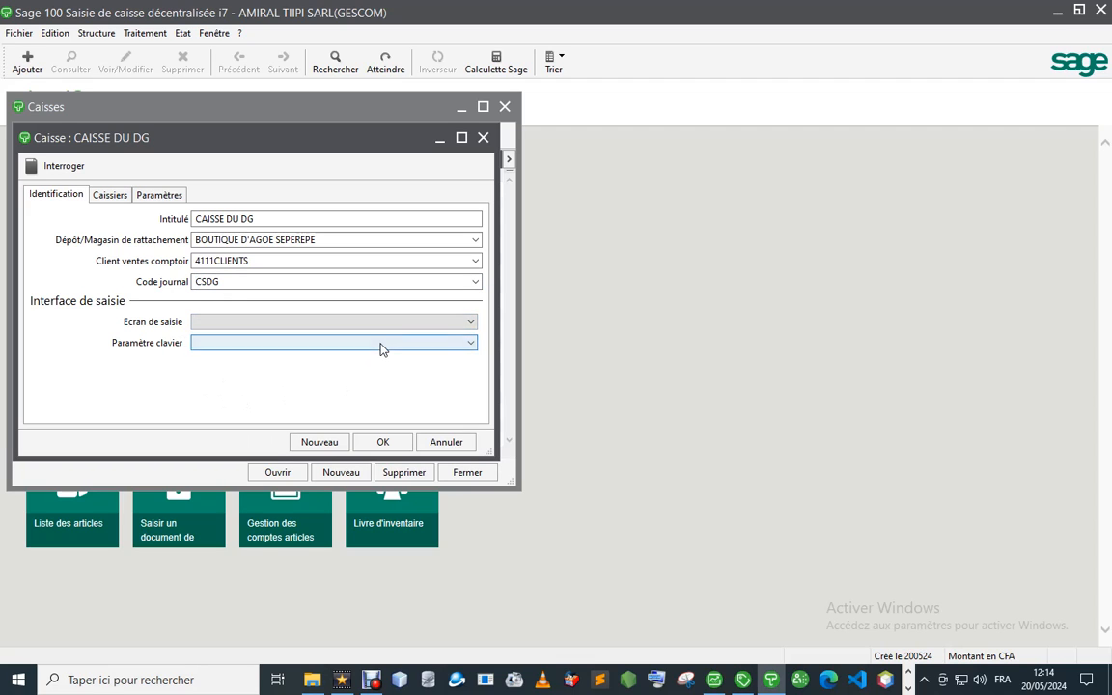
- Assign the existing cashier to the CAISSE DU DG cash register
{"action": "left_click", "coordinate": [105, 196]}
{"action": "left_click", "coordinate": [455, 223]}
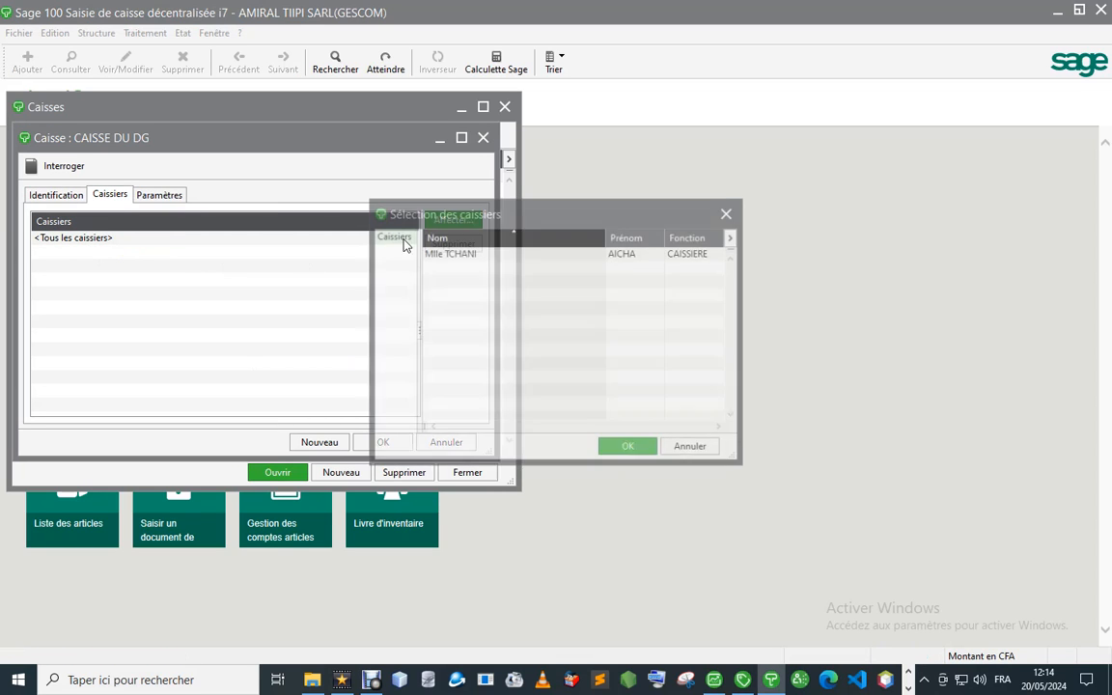
{"action": "double_click", "coordinate": [470, 254]}
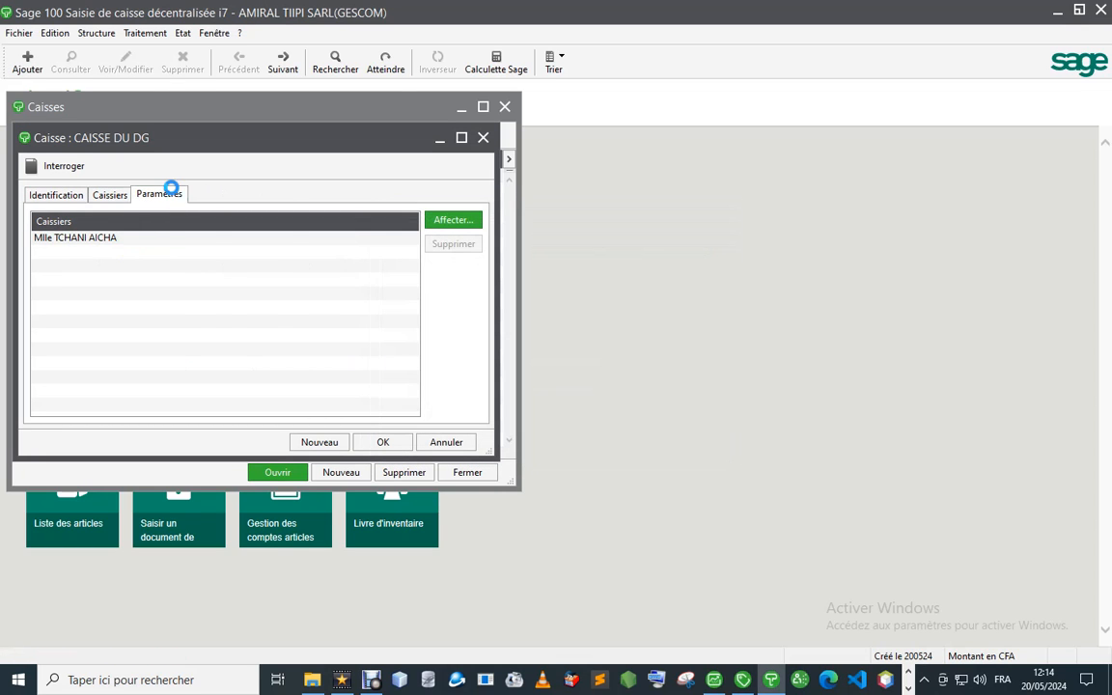
- Set the default seller and default cashier of CAISSE DU DG, make seller entry mandatory and save the register
{"action": "left_click", "coordinate": [171, 190]}
{"action": "left_click", "coordinate": [471, 242]}
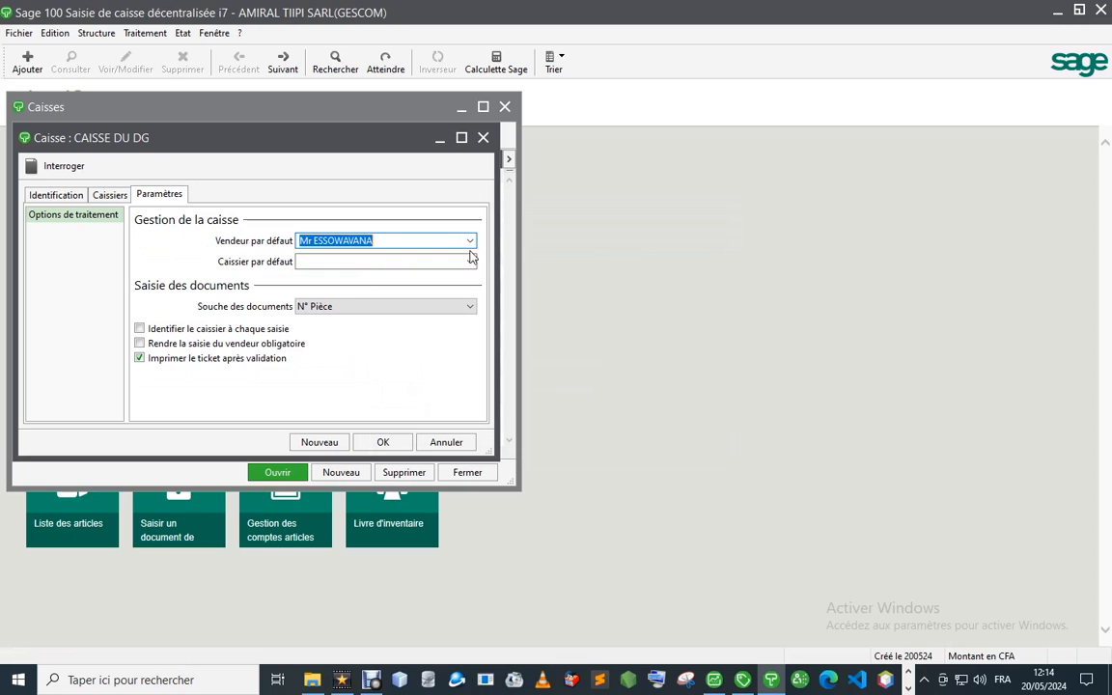
{"action": "left_click", "coordinate": [470, 261]}
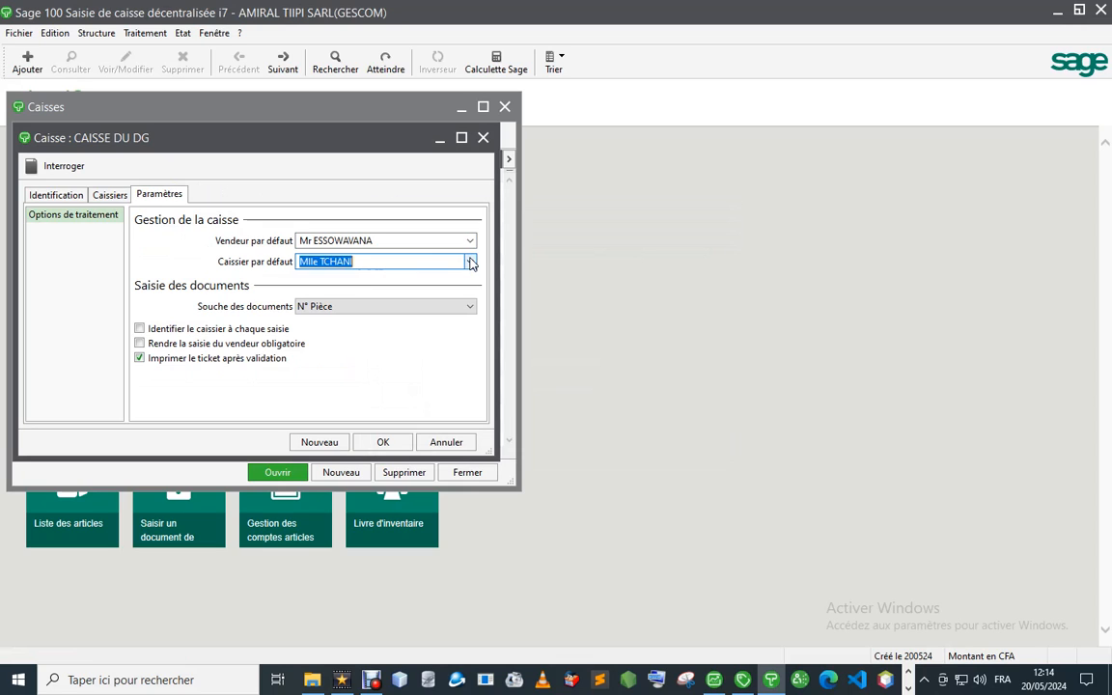
{"action": "left_click", "coordinate": [139, 343]}
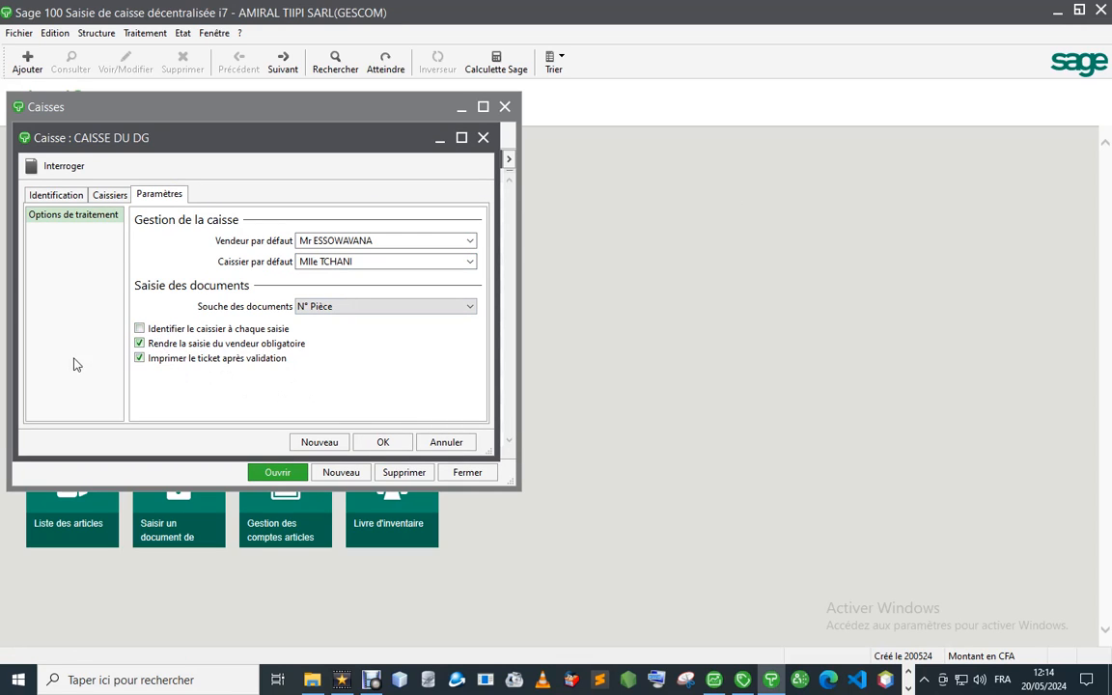
{"action": "left_click", "coordinate": [377, 442]}
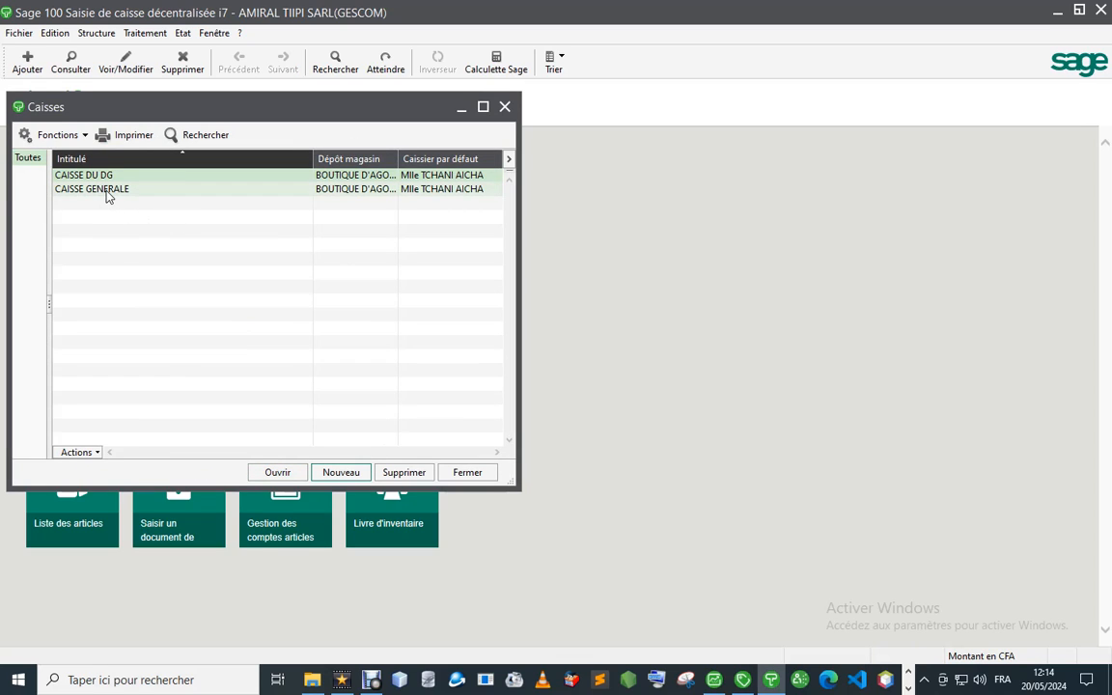
- Fit the column widths of the Caisses list to their contents and close the list
{"action": "right_click", "coordinate": [201, 257]}
{"action": "left_click", "coordinate": [303, 465]}
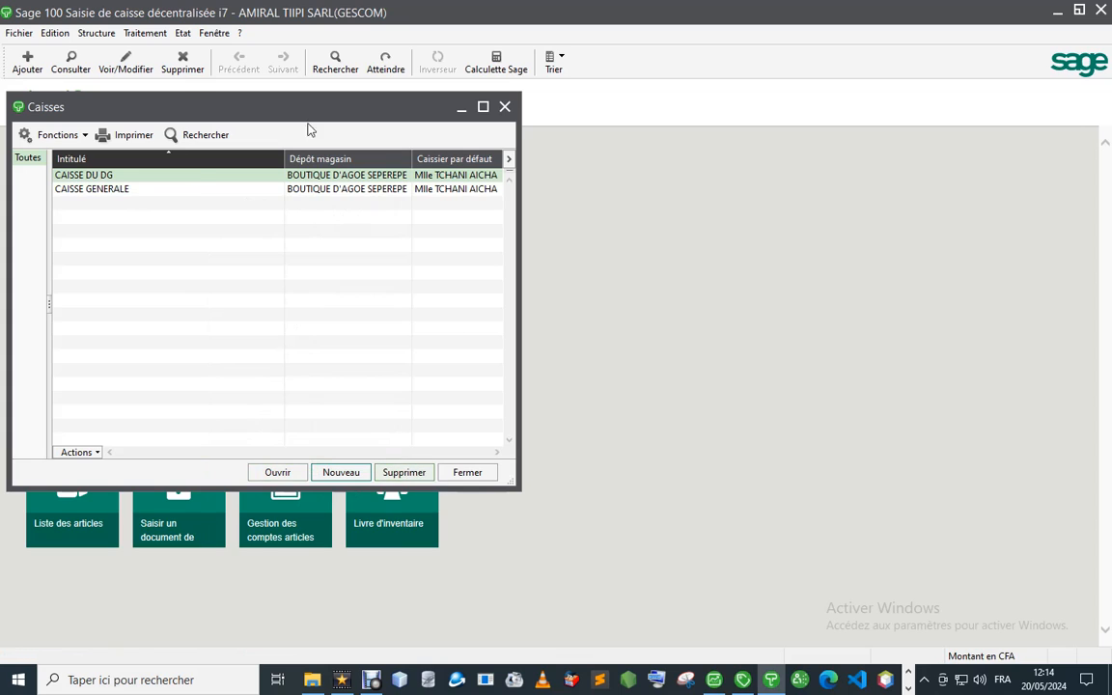
{"action": "left_click", "coordinate": [506, 107]}
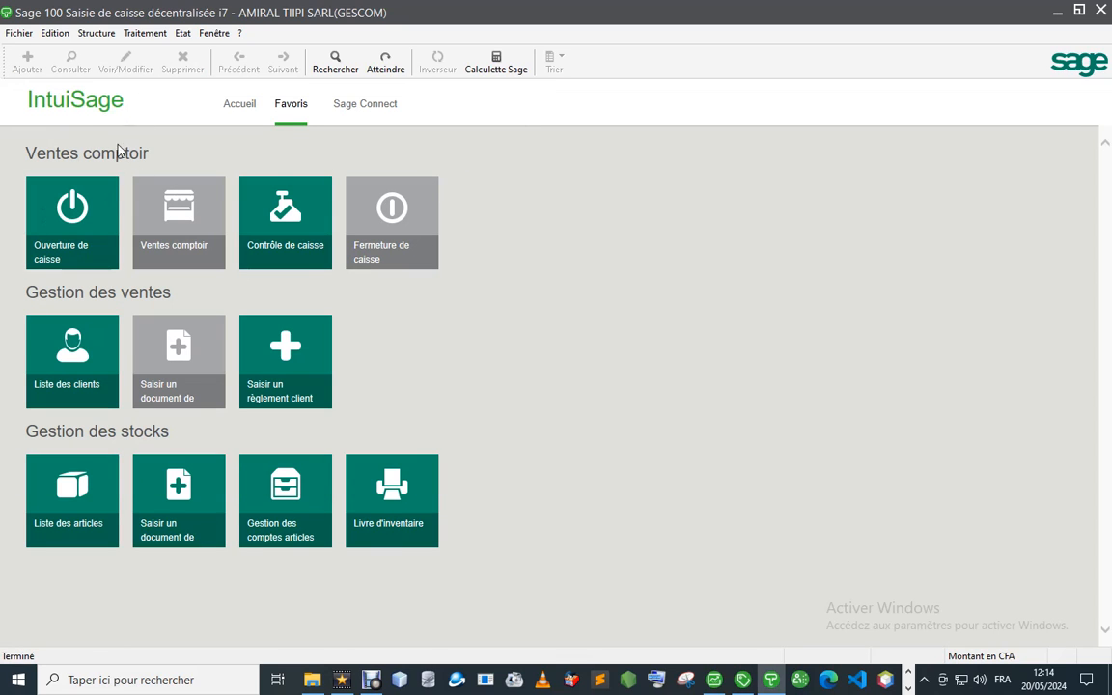
- Run Ouverture de caisse for the CAISSE GENERALE register with its cashier, and close the Ticket de caisse window after viewing it maximized
{"action": "left_click", "coordinate": [70, 221]}
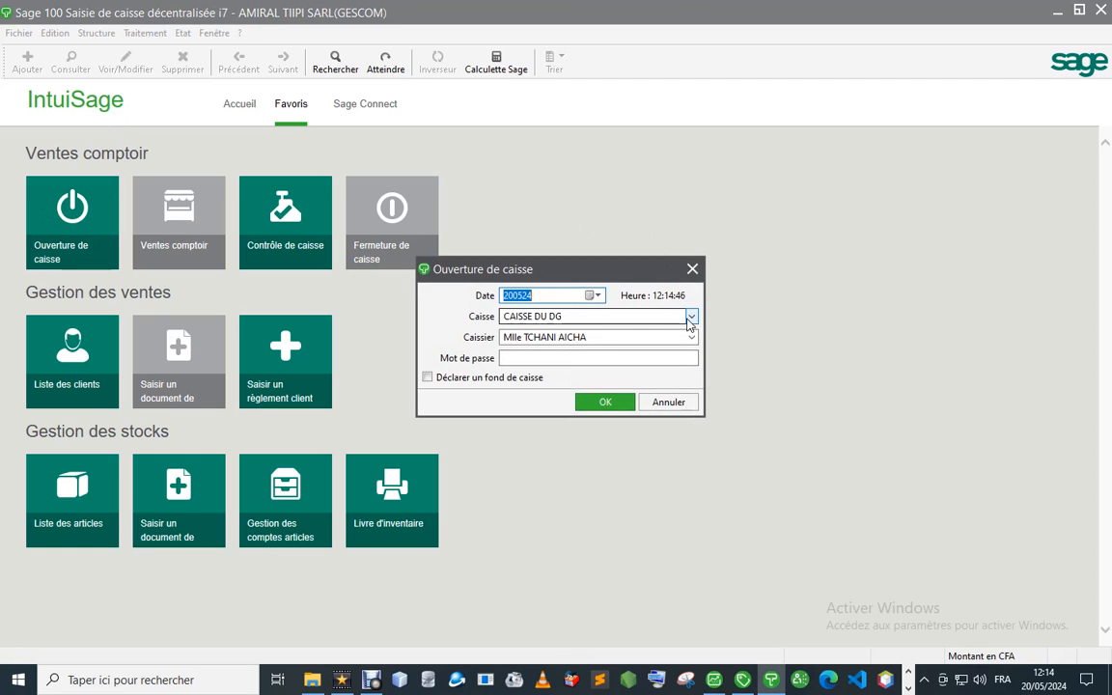
{"action": "left_click", "coordinate": [620, 316]}
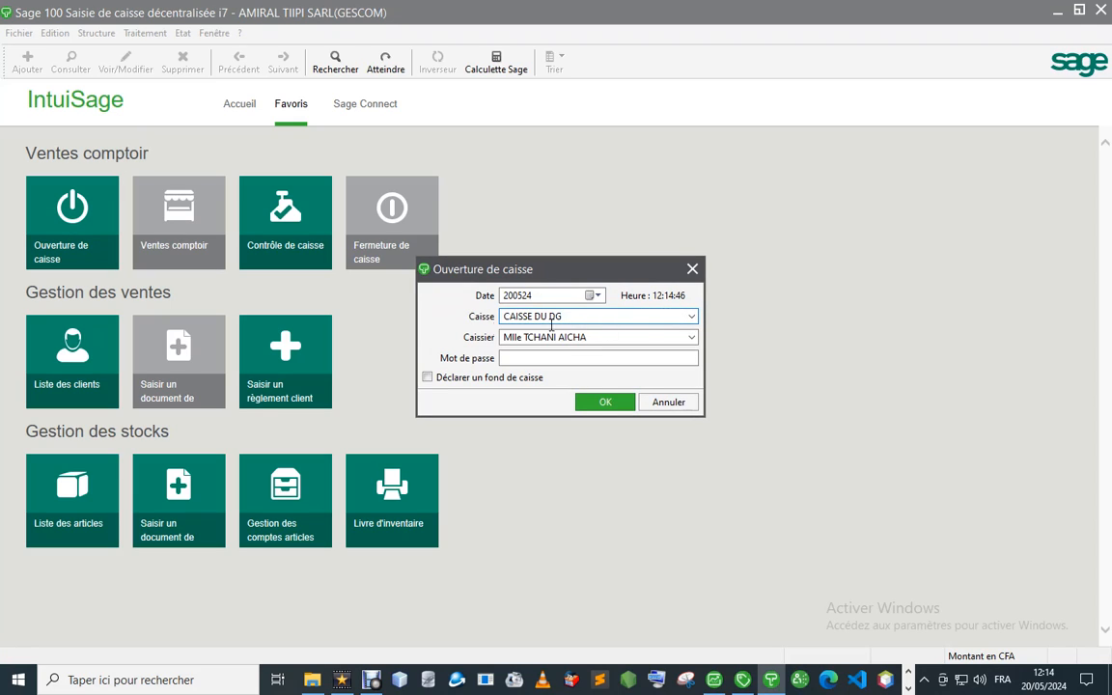
{"action": "left_click_drag", "start_coordinate": [569, 321], "coordinate": [456, 329]}
{"action": "key", "text": "BackSpace"}
{"action": "key", "text": "Tab"}
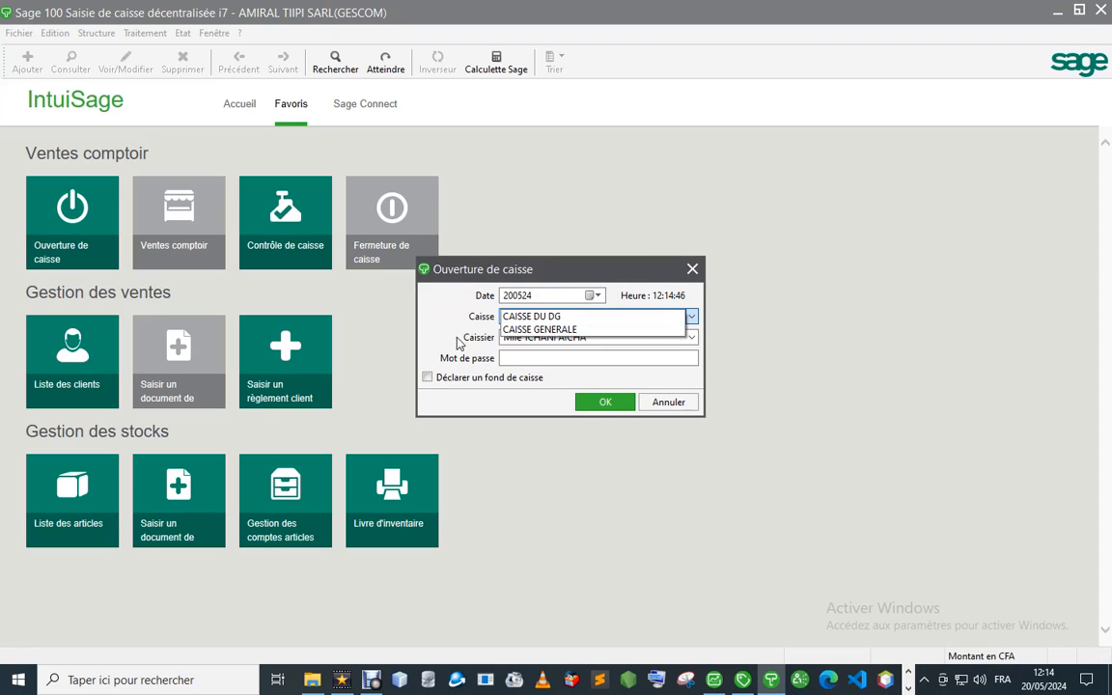
{"action": "left_click", "coordinate": [537, 329]}
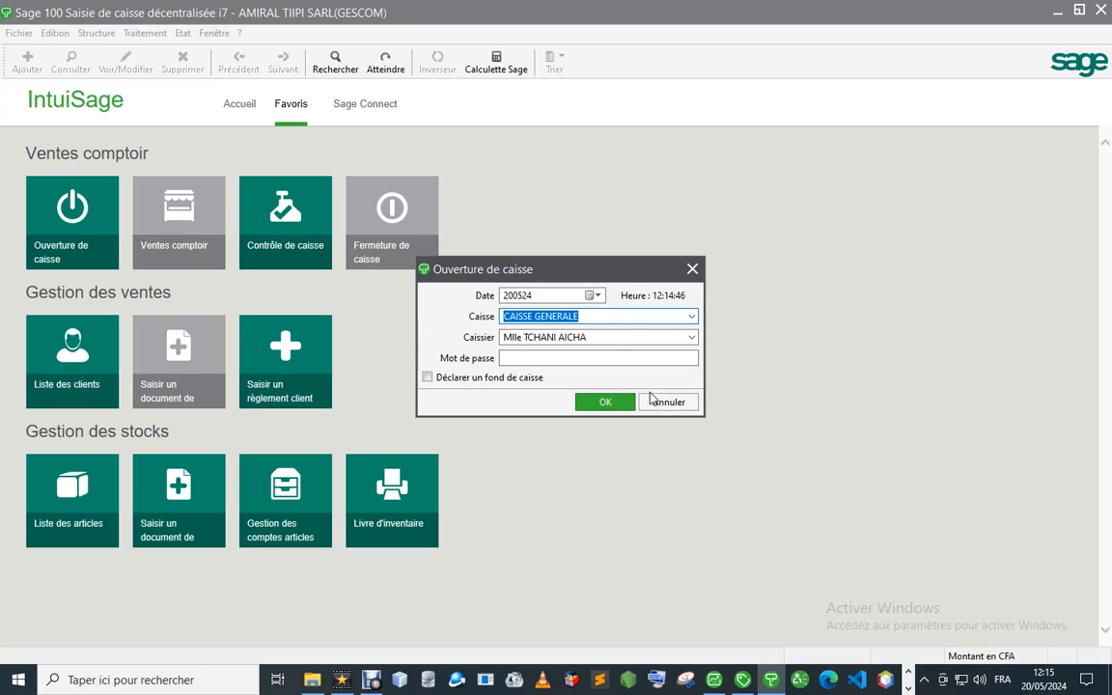
{"action": "left_click", "coordinate": [605, 403]}
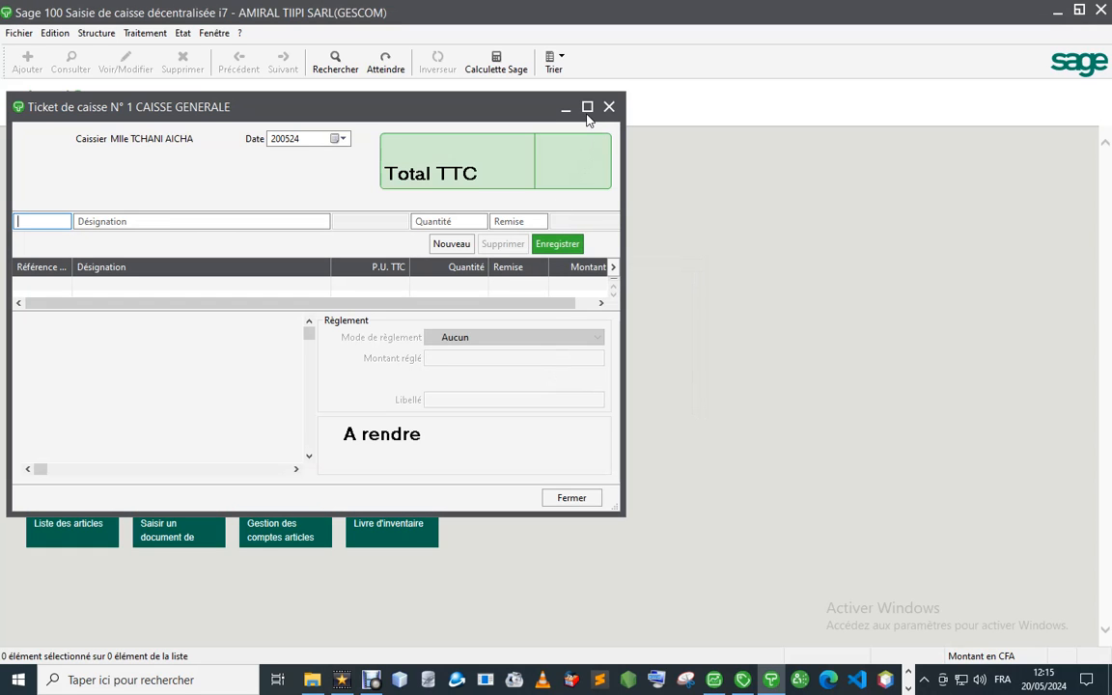
{"action": "left_click", "coordinate": [587, 108]}
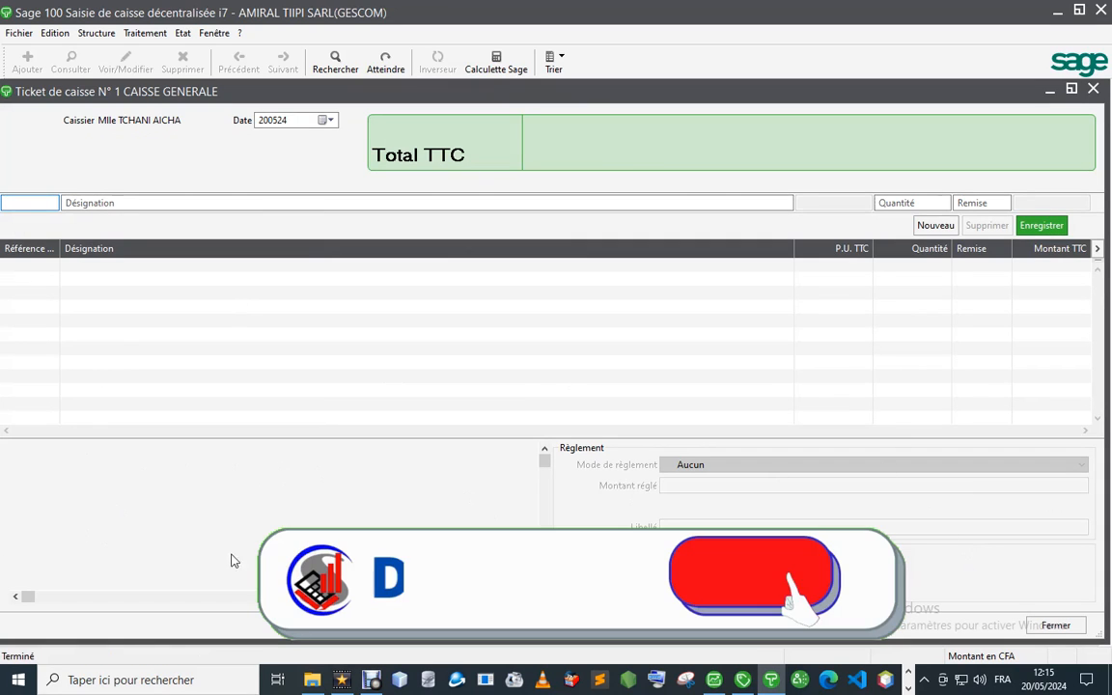
{"action": "left_click", "coordinate": [1094, 89]}
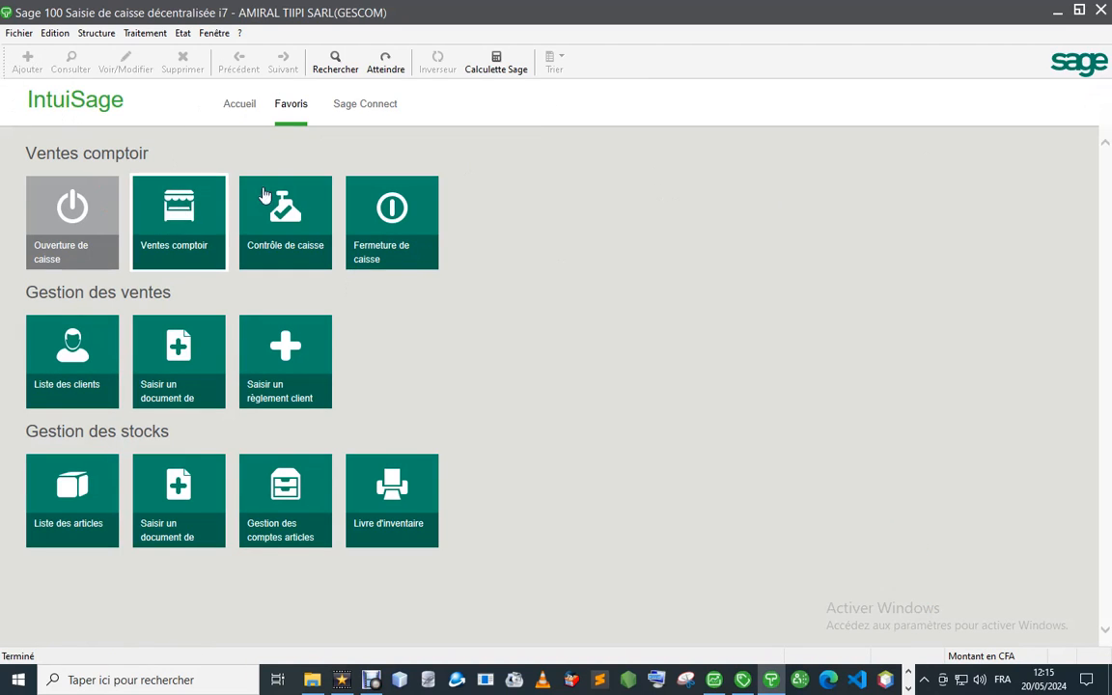
- Create a configurable keyboard titled CLAVIER 2 in Périphériques de caisse
{"action": "left_click", "coordinate": [19, 32]}
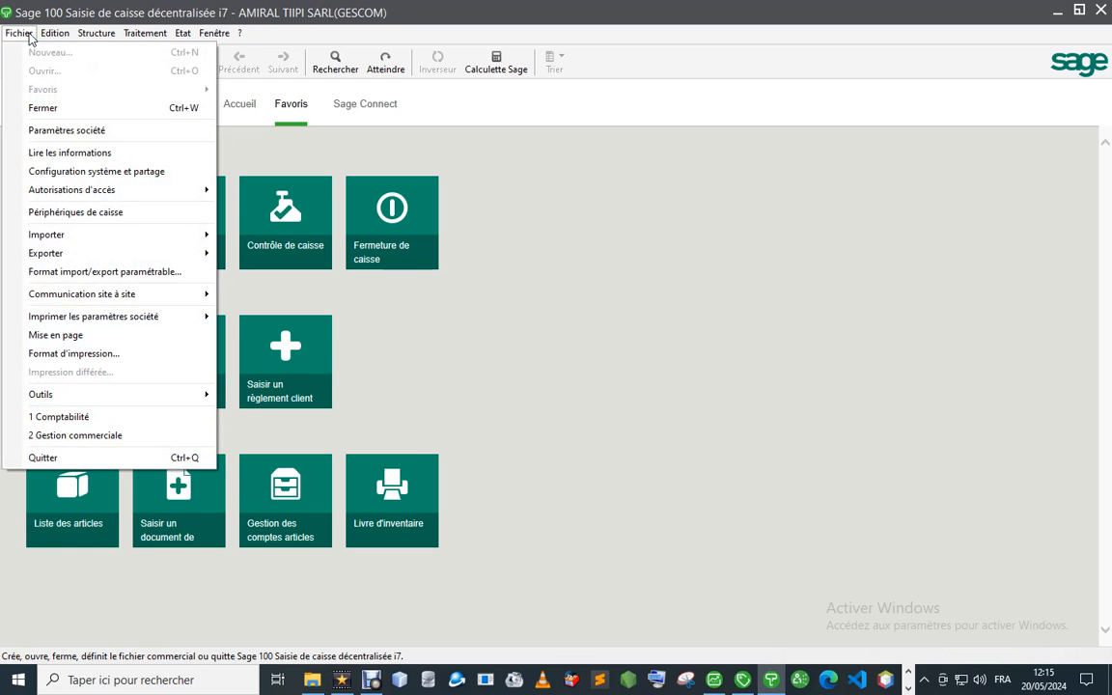
{"action": "left_click", "coordinate": [105, 213]}
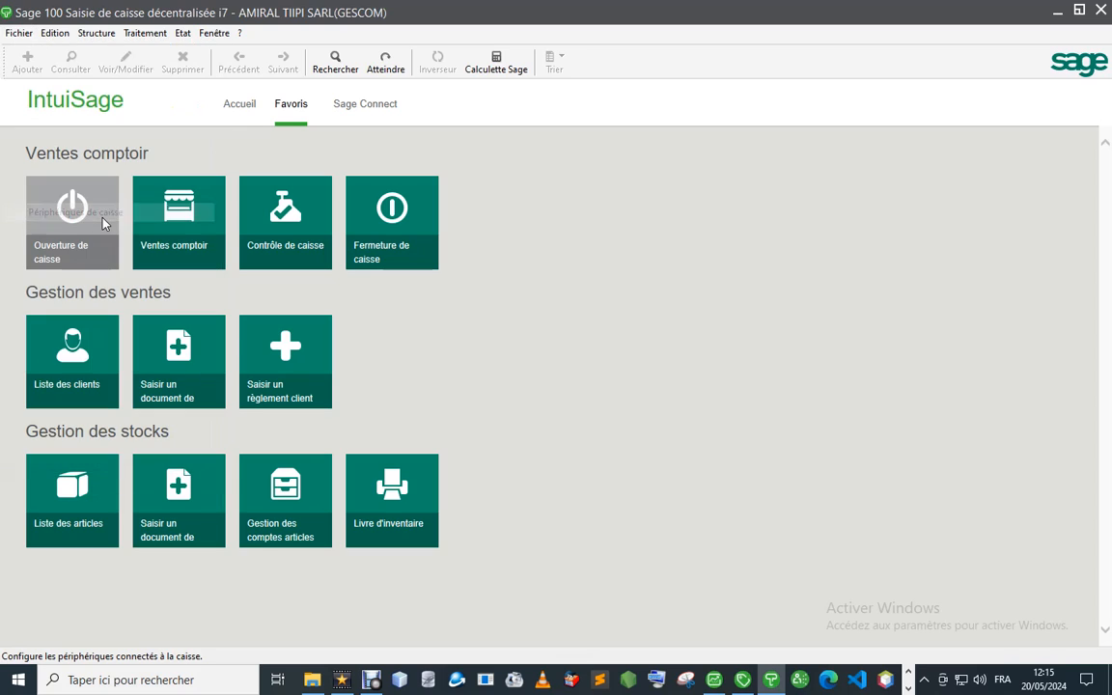
{"action": "left_click", "coordinate": [701, 297]}
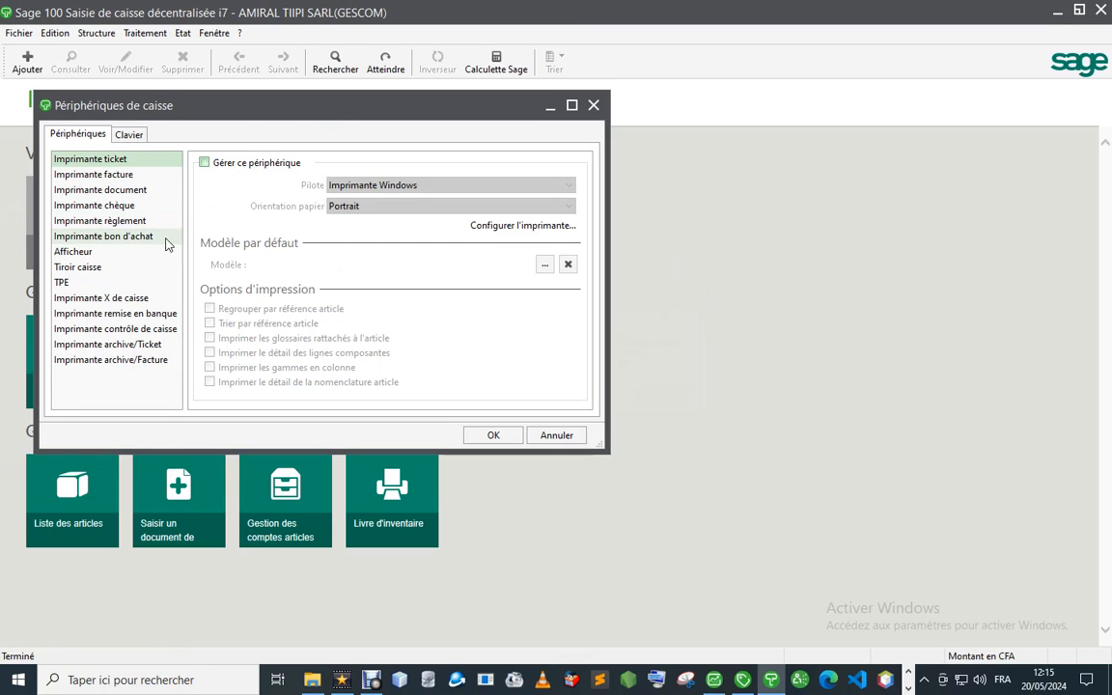
{"action": "left_click", "coordinate": [126, 133]}
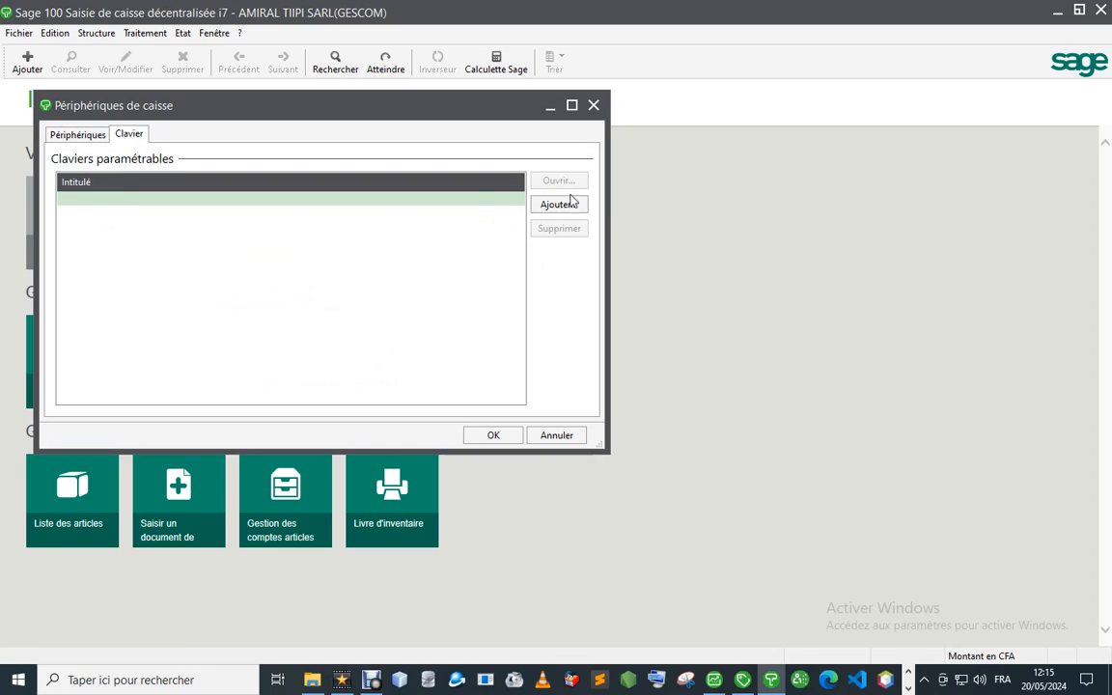
{"action": "left_click", "coordinate": [89, 134]}
{"action": "left_click", "coordinate": [125, 135]}
{"action": "left_click", "coordinate": [559, 206]}
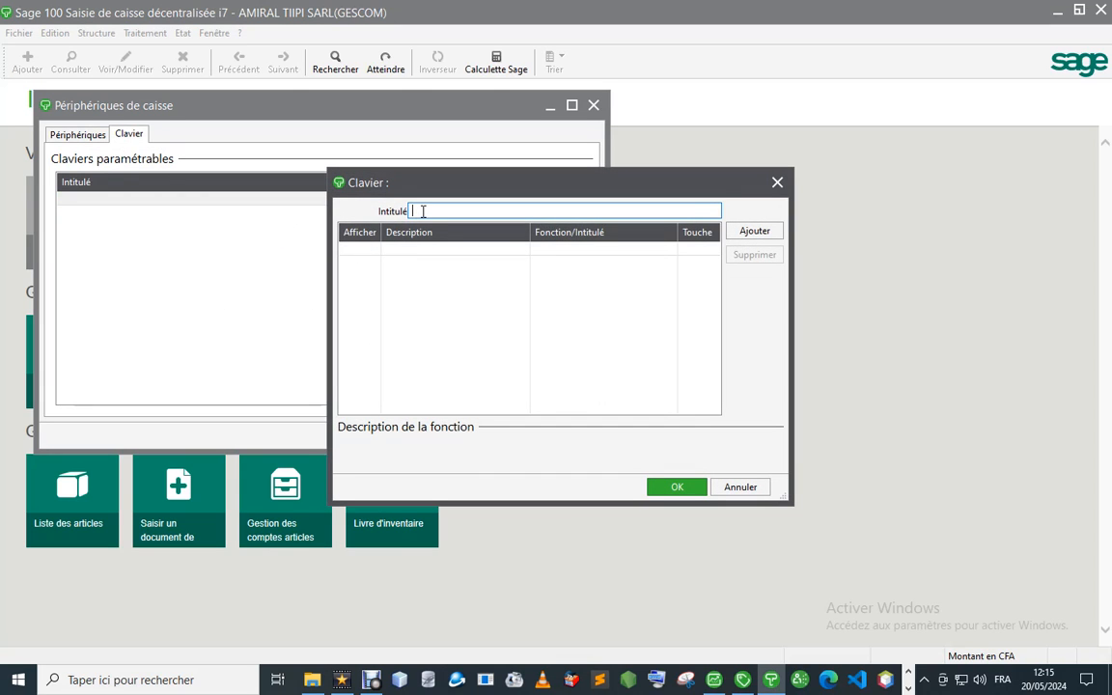
{"action": "type", "text": "CLAVIER 2"}
- Add the functions Créer un document with shortcut F3 and Fin de saisie with shortcut F5 to CLAVIER 2
{"action": "left_click", "coordinate": [749, 232]}
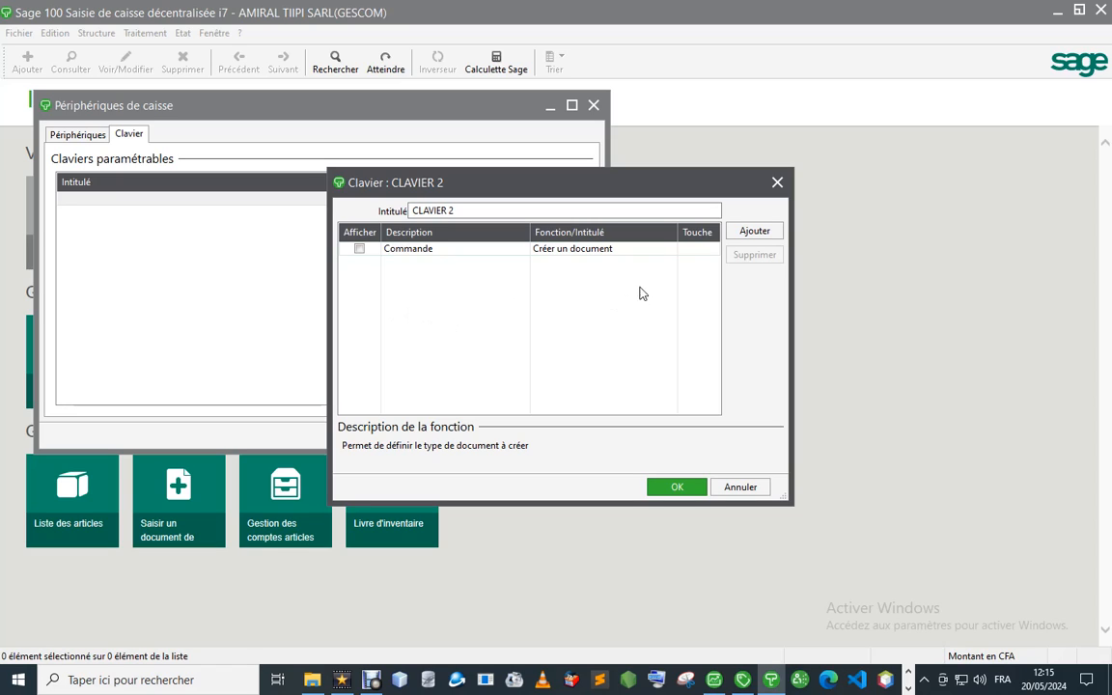
{"action": "left_click", "coordinate": [695, 251]}
{"action": "left_click", "coordinate": [747, 235]}
{"action": "left_click", "coordinate": [616, 266]}
{"action": "left_click", "coordinate": [616, 267]}
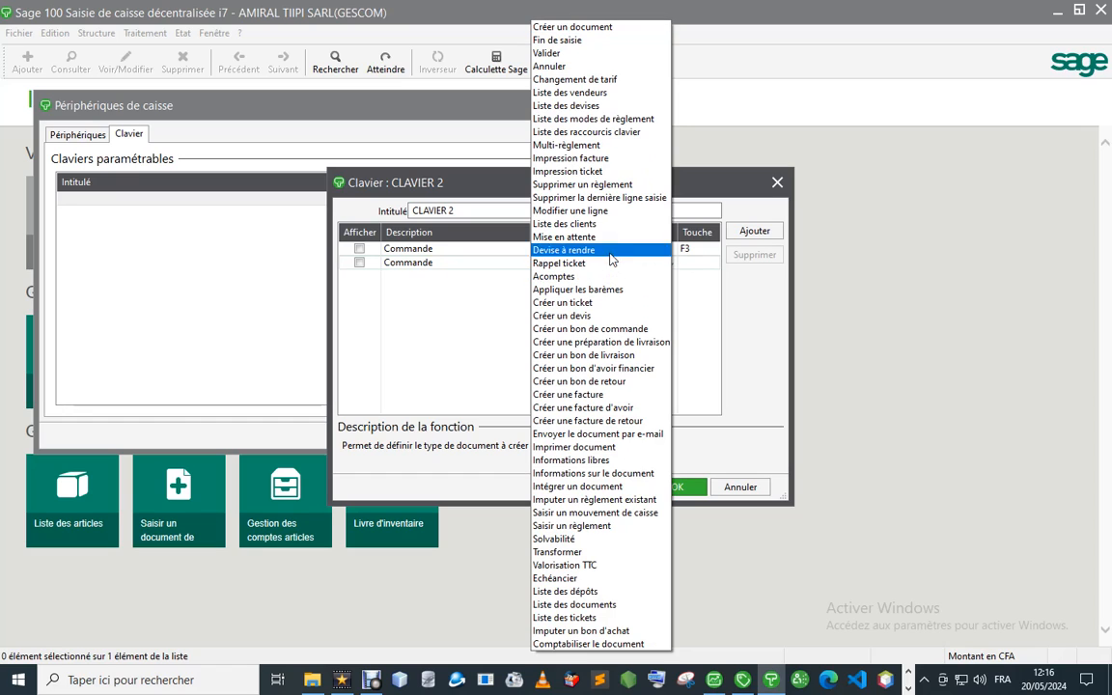
{"action": "left_click", "coordinate": [584, 40]}
{"action": "left_click", "coordinate": [695, 267]}
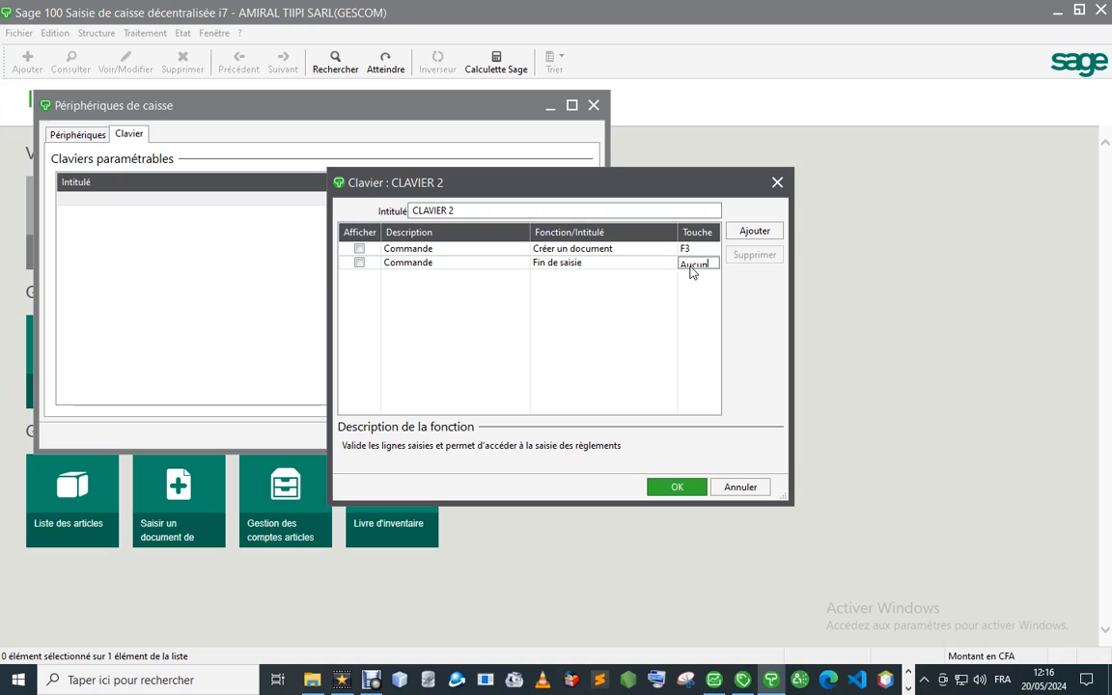
{"action": "key", "text": "F5"}
- Add the function Valider to CLAVIER 2 and assign it the shortcut F6
{"action": "left_click", "coordinate": [755, 232]}
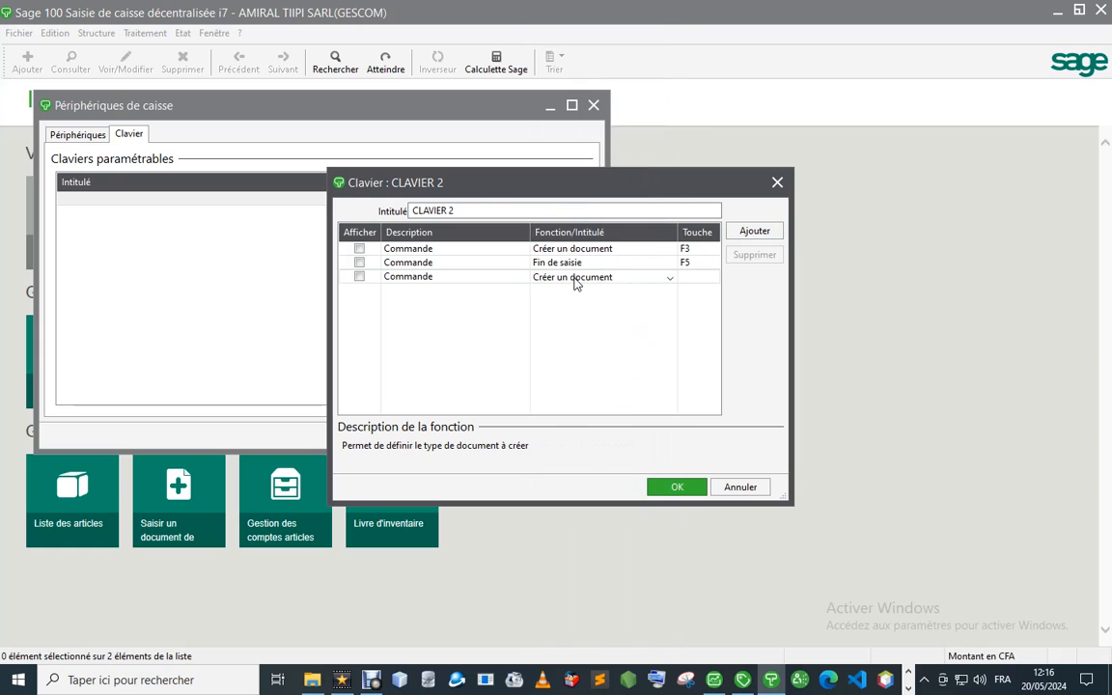
{"action": "left_click", "coordinate": [575, 280]}
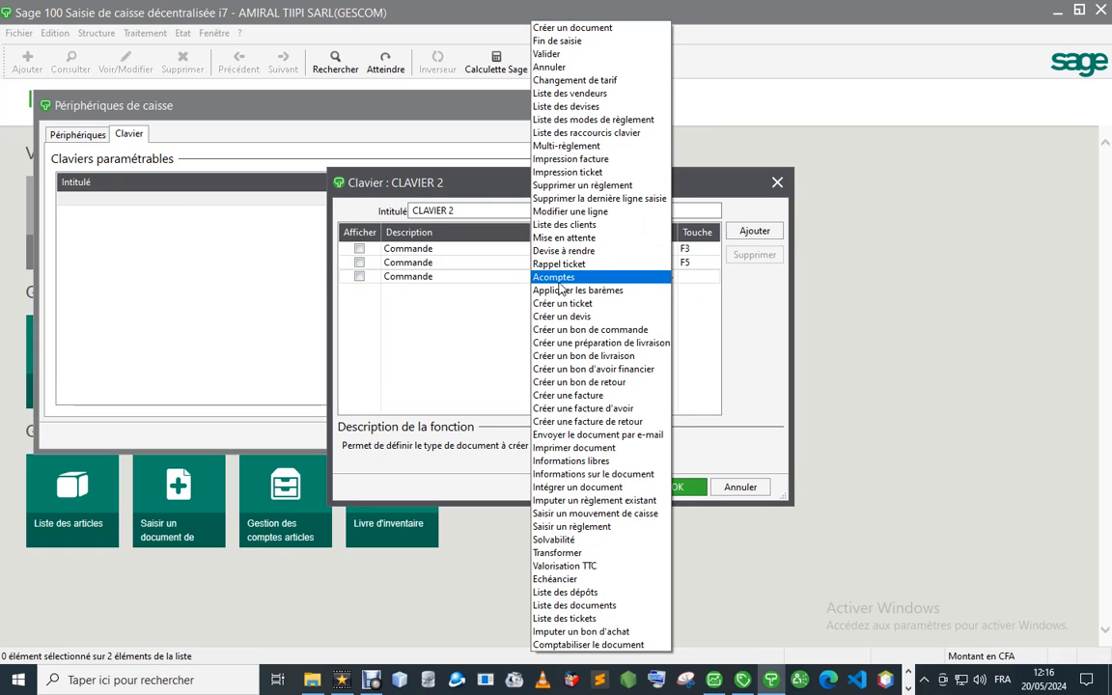
{"action": "left_click", "coordinate": [567, 60]}
{"action": "left_click", "coordinate": [695, 279]}
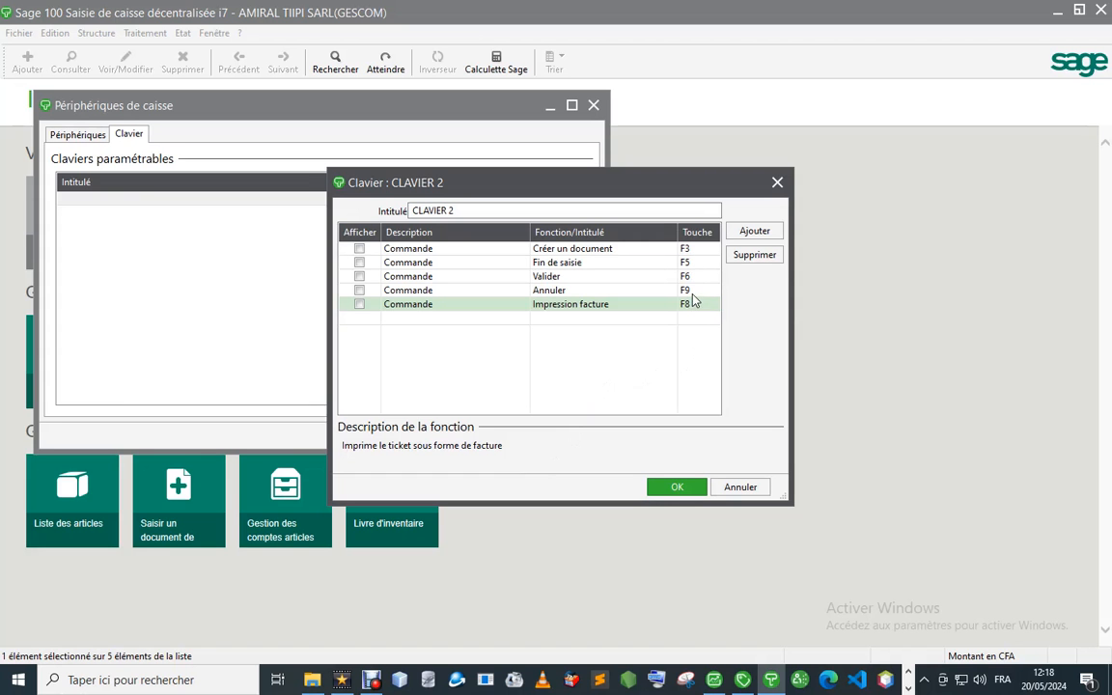
- Change the shortcut of the Impression facture function in CLAVIER 2 to F10
{"action": "left_click", "coordinate": [692, 293]}
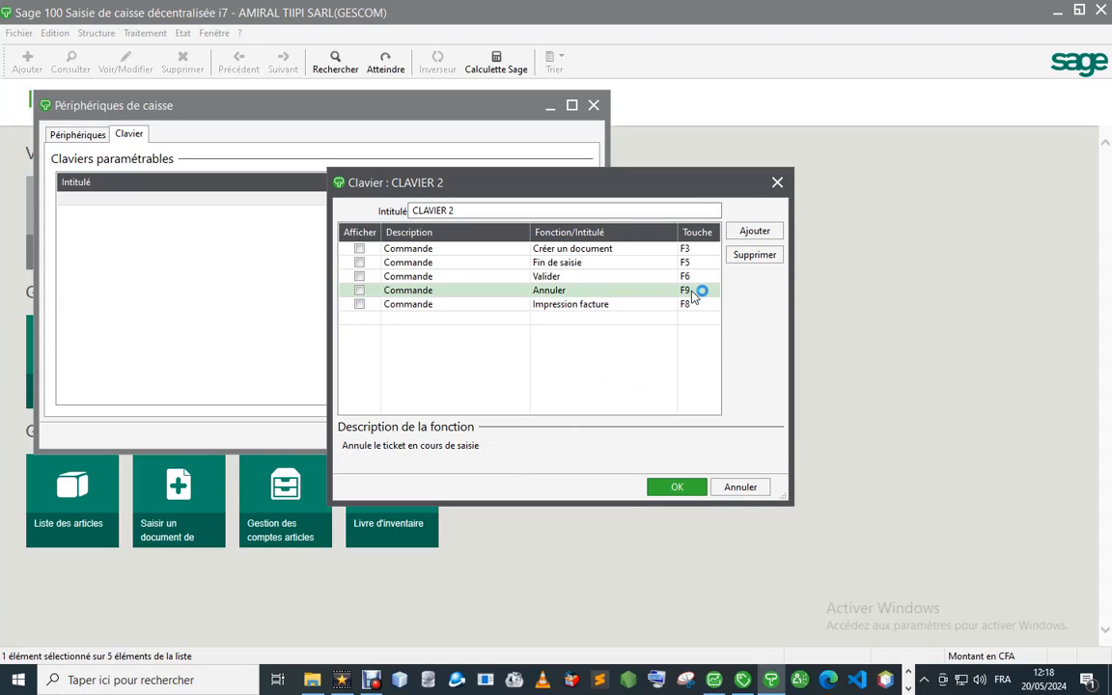
{"action": "left_click", "coordinate": [689, 306]}
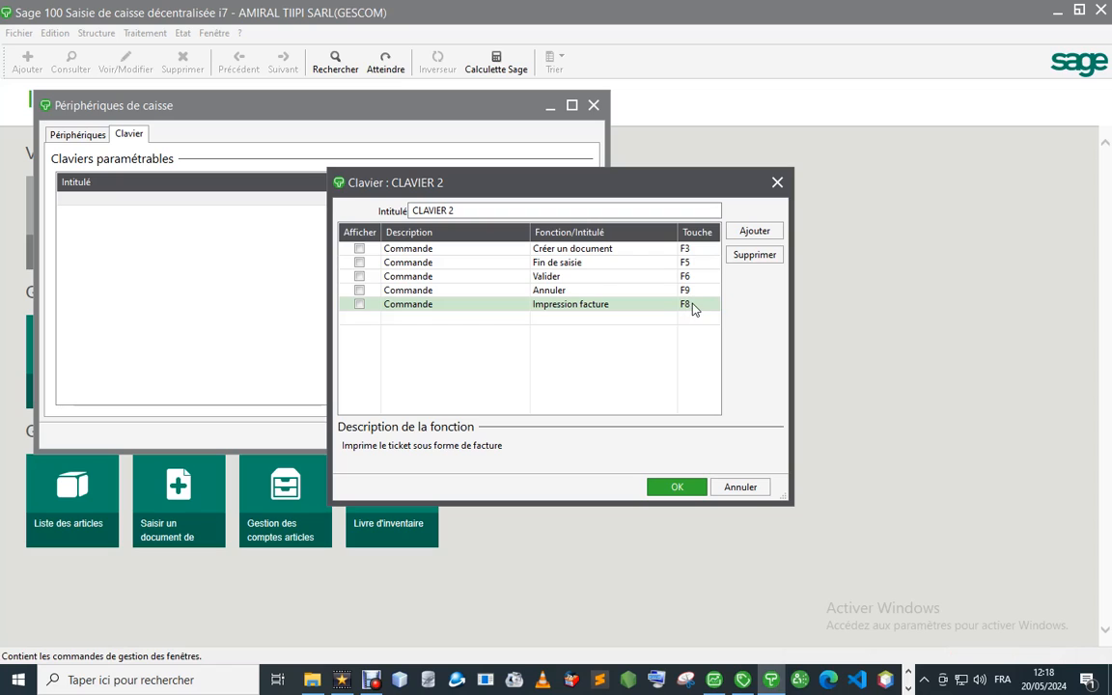
{"action": "left_click", "coordinate": [690, 306]}
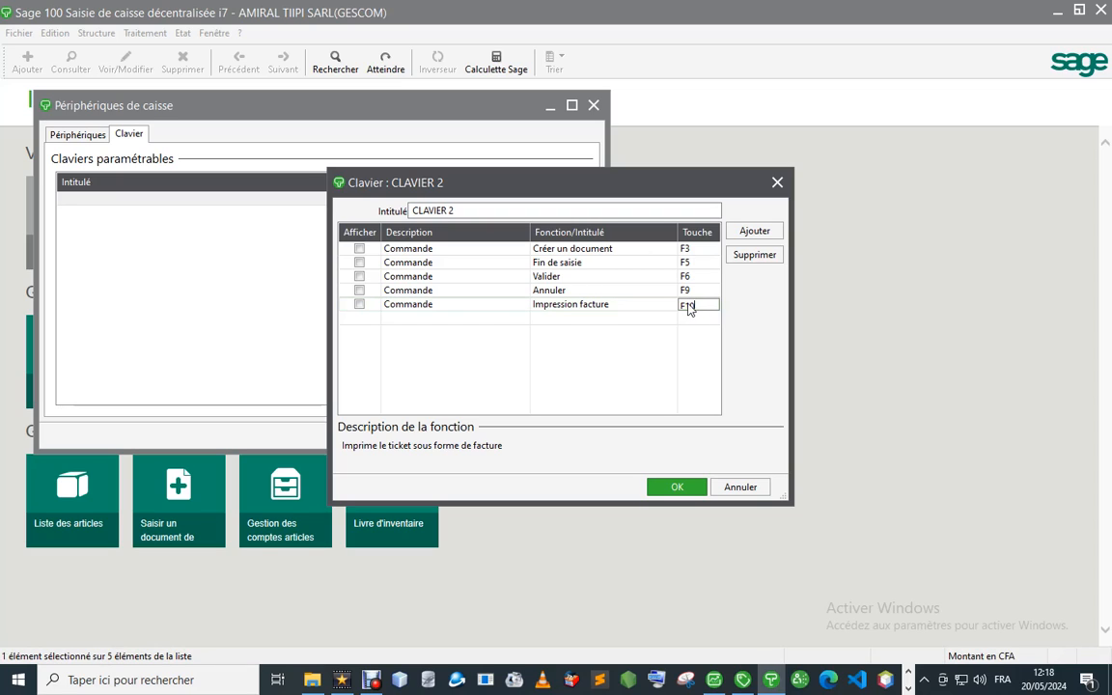
{"action": "left_click", "coordinate": [699, 279]}
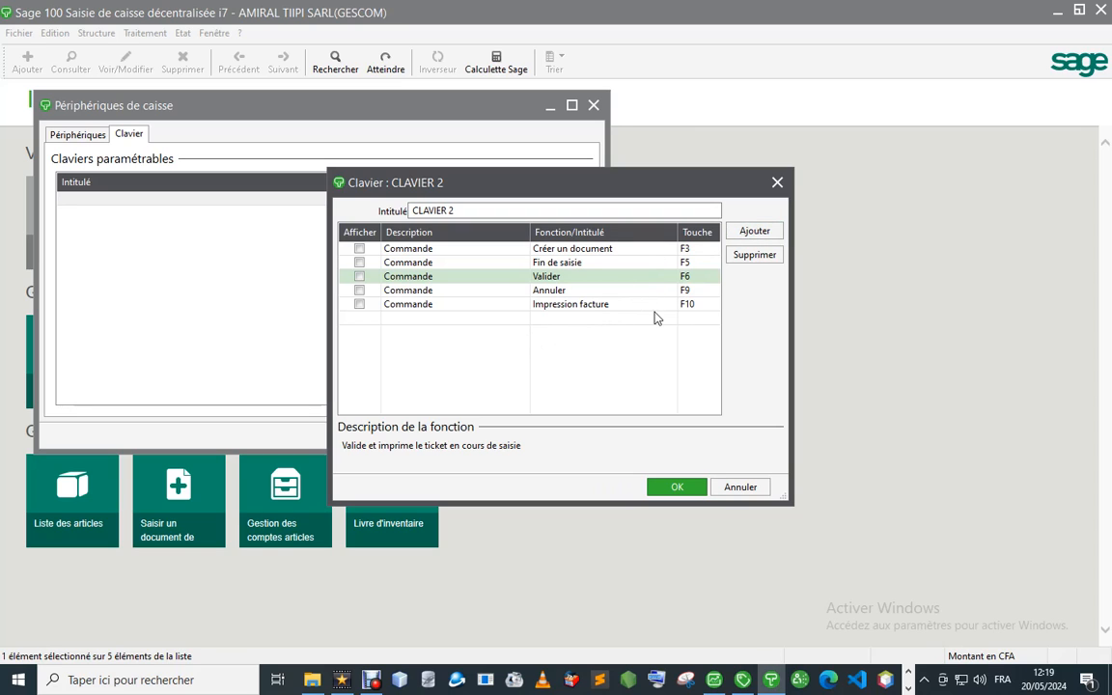
- Add the function Supprimer un règlement to CLAVIER 2 and assign it the shortcut F11
{"action": "left_click", "coordinate": [749, 233]}
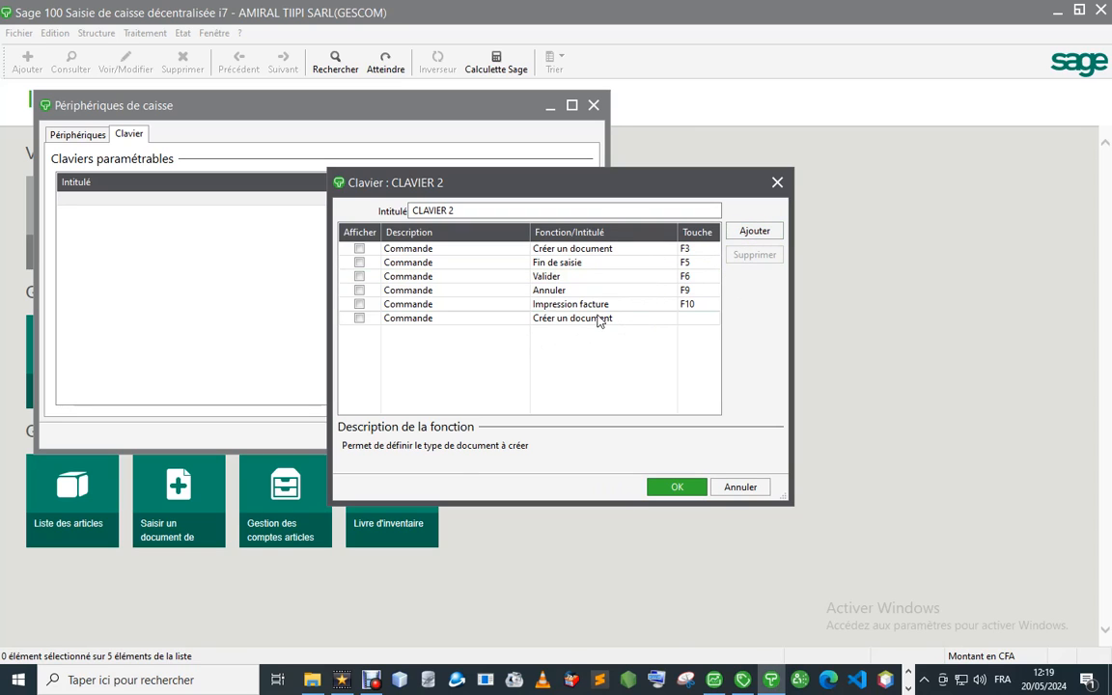
{"action": "left_click", "coordinate": [594, 325]}
{"action": "left_click", "coordinate": [599, 320]}
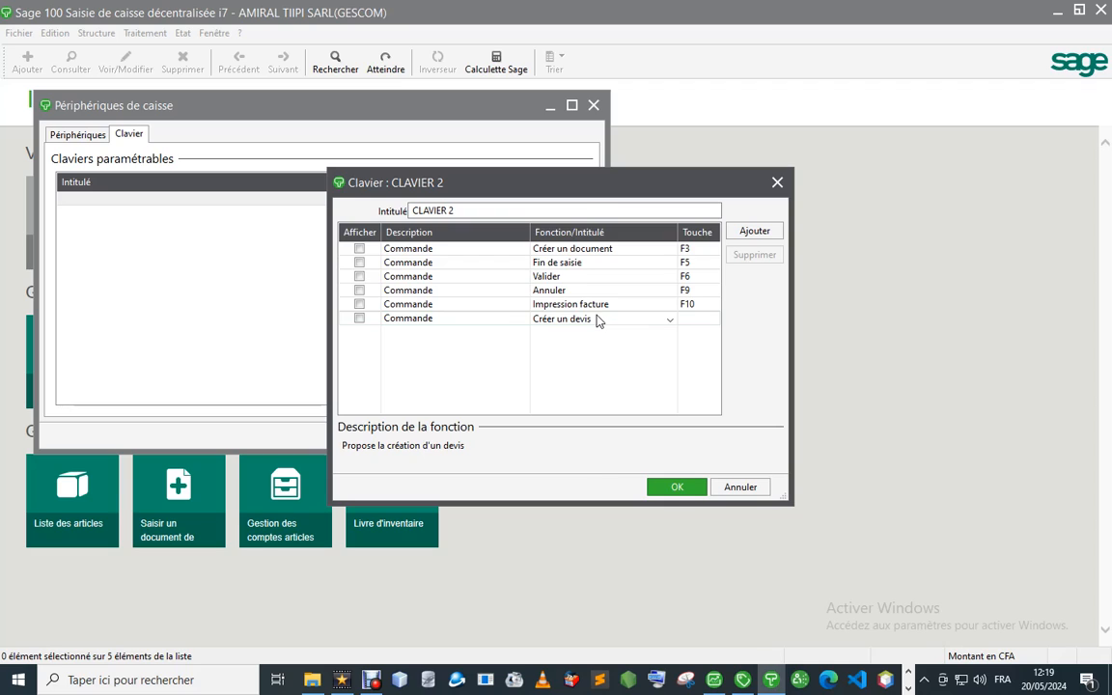
{"action": "left_click", "coordinate": [598, 321]}
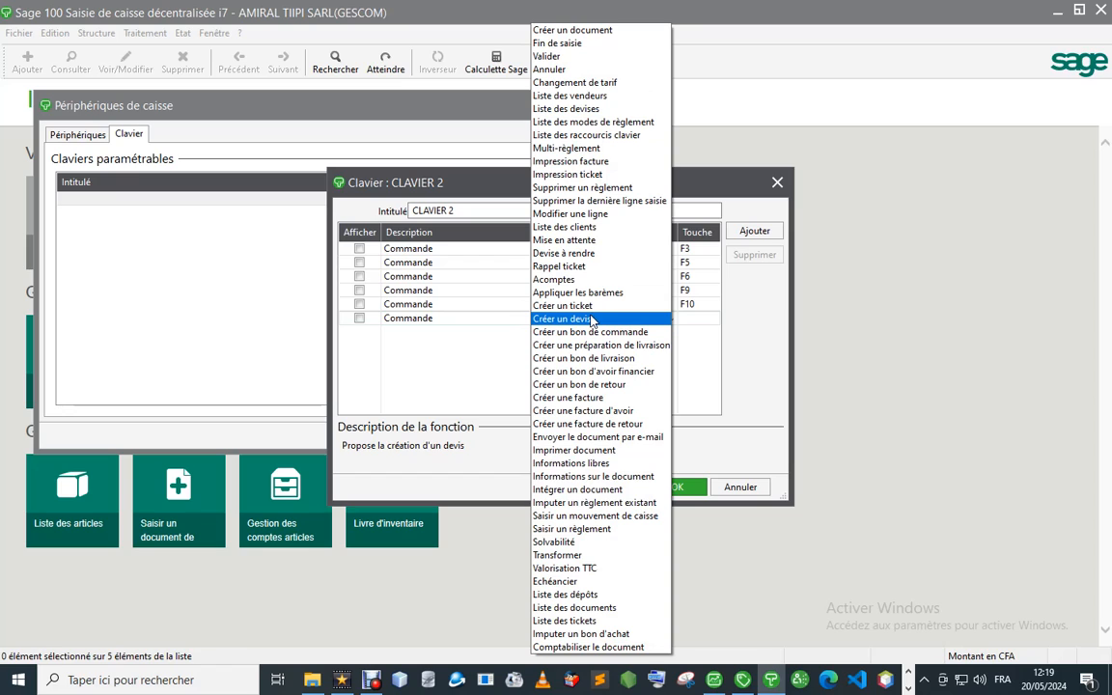
{"action": "left_click", "coordinate": [627, 187]}
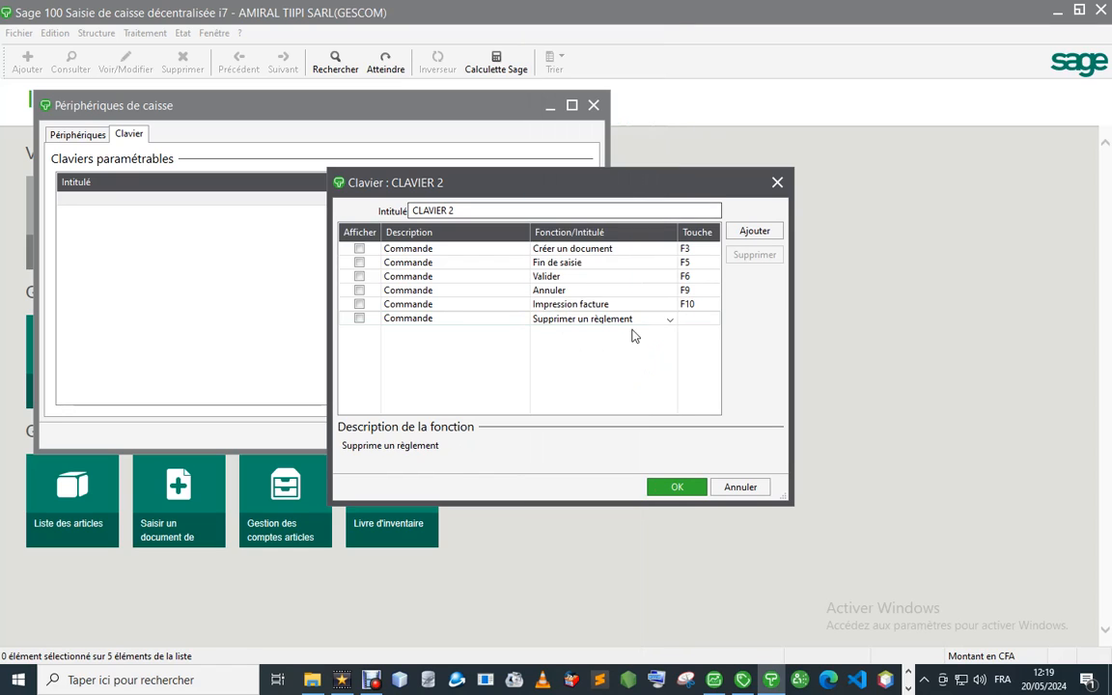
{"action": "left_click", "coordinate": [696, 320]}
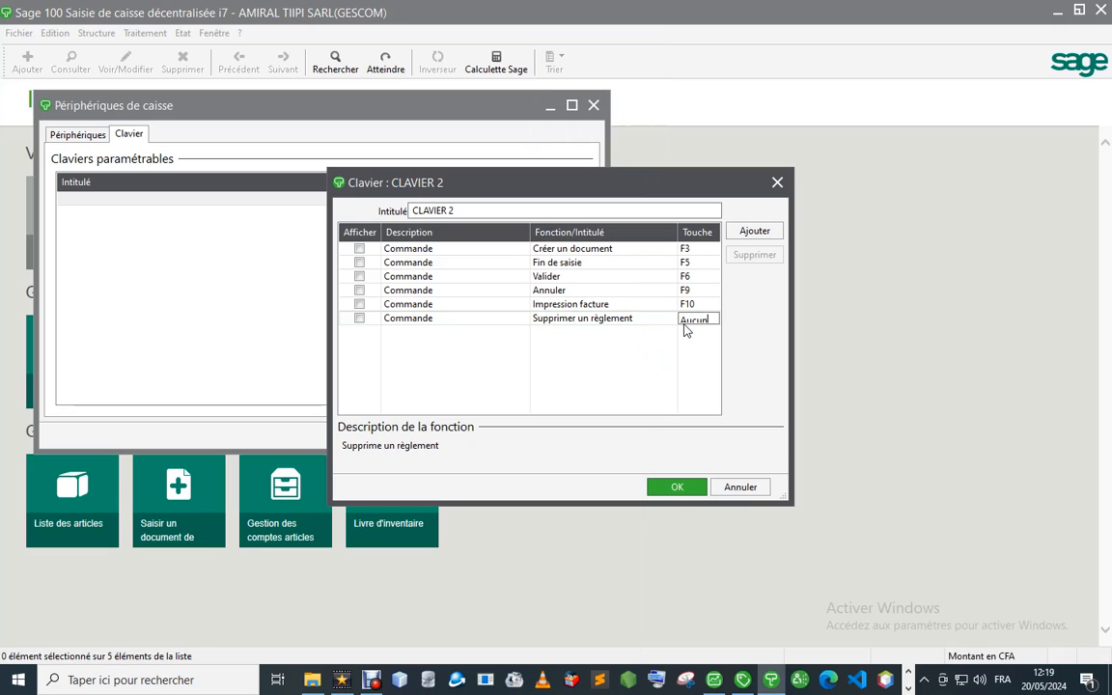
{"action": "key", "text": "F11"}
{"action": "left_click", "coordinate": [675, 307]}
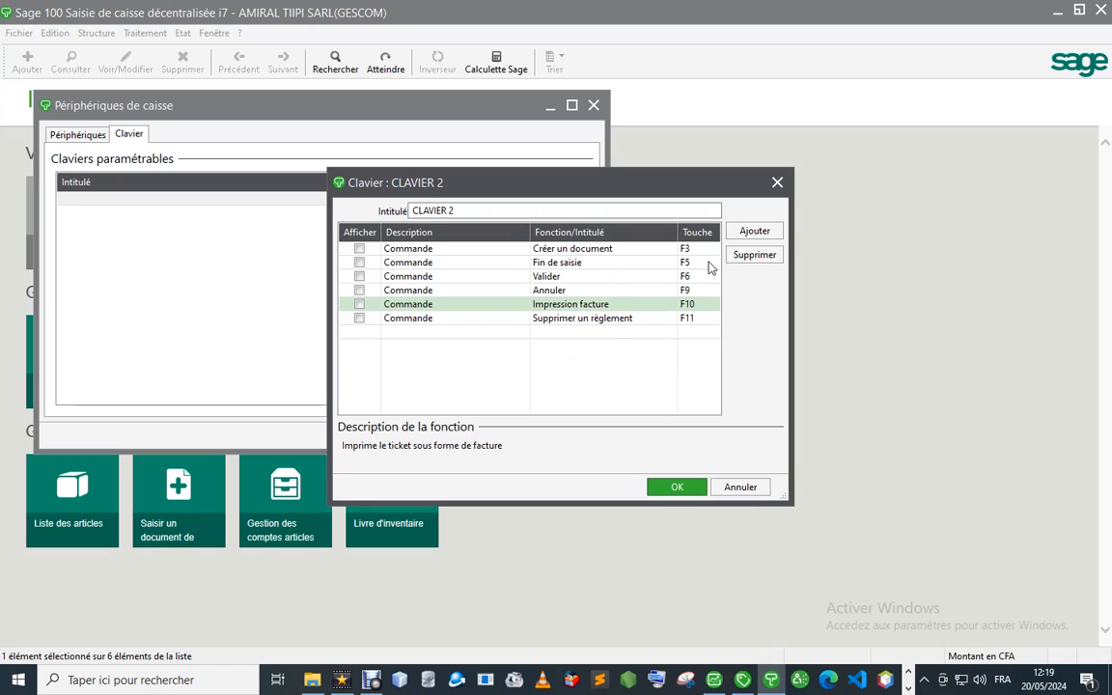
- Add the function Saisir un mouvement de caisse with shortcut F12 and save the CLAVIER 2 keyboard
{"action": "left_click", "coordinate": [754, 235]}
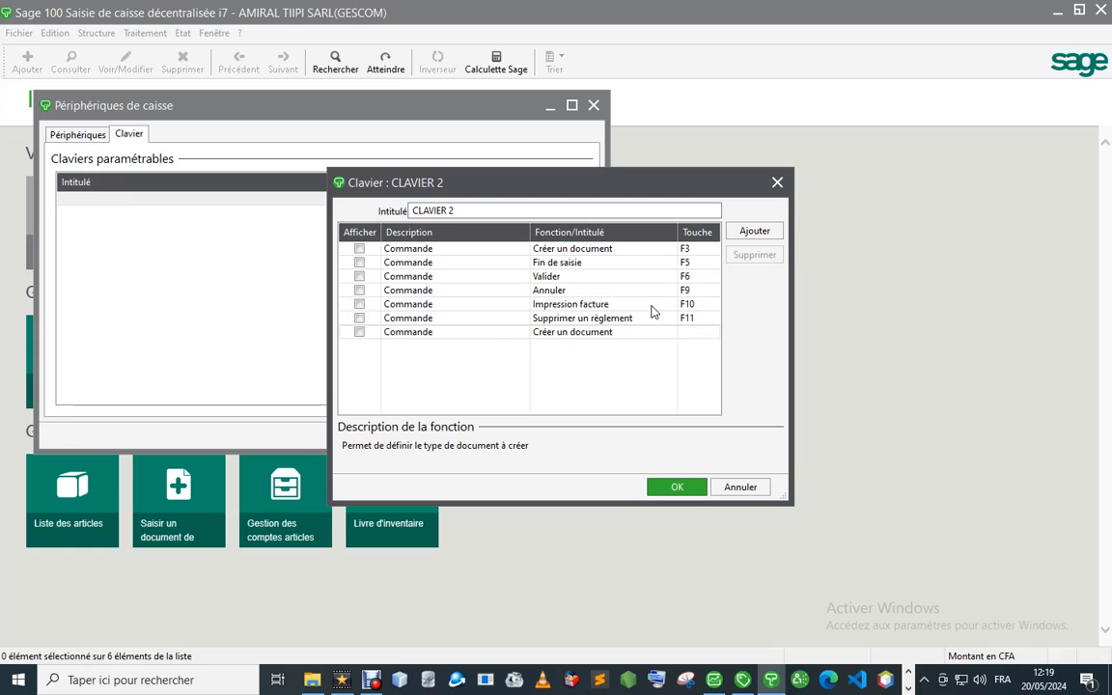
{"action": "left_click", "coordinate": [608, 338]}
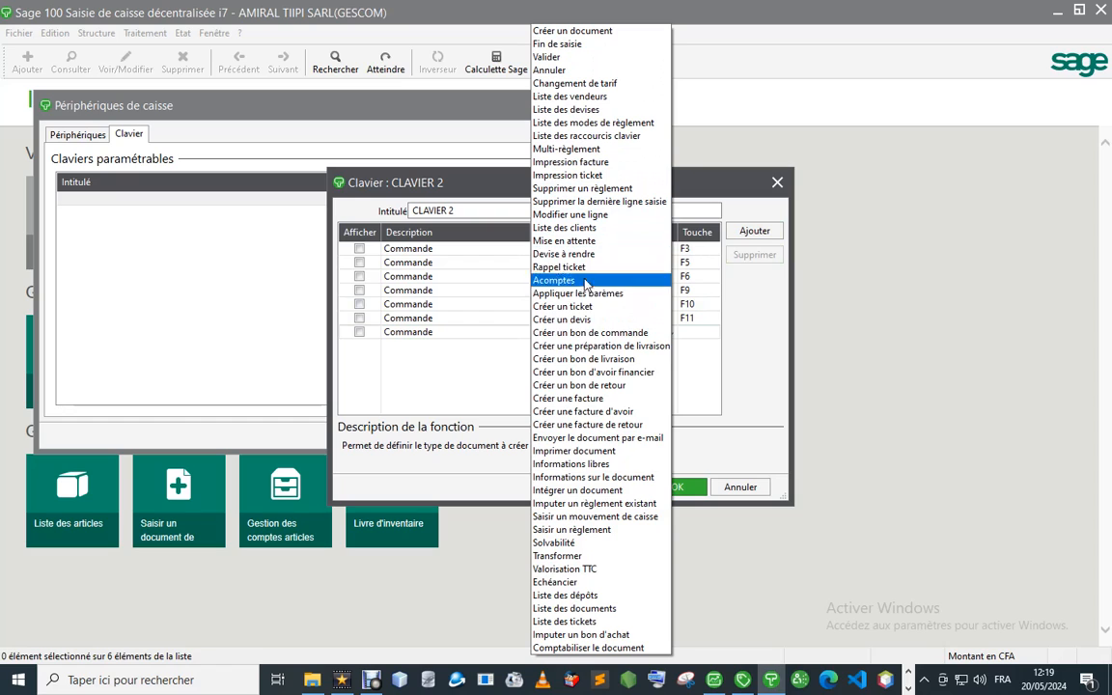
{"action": "left_click", "coordinate": [587, 519]}
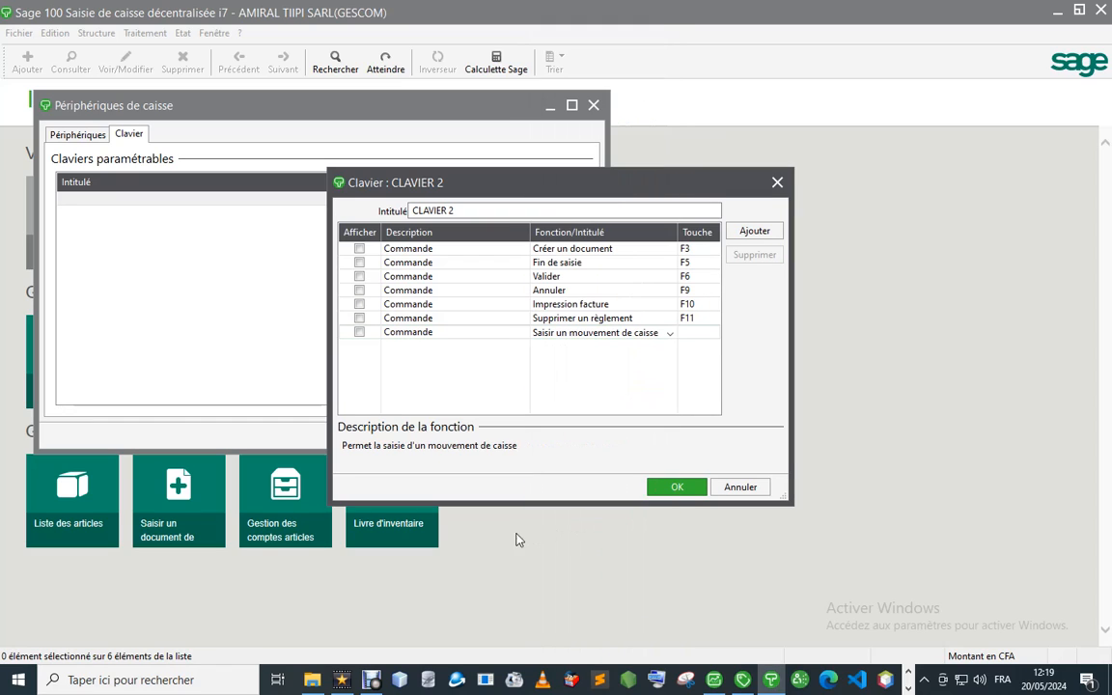
{"action": "left_click", "coordinate": [688, 333]}
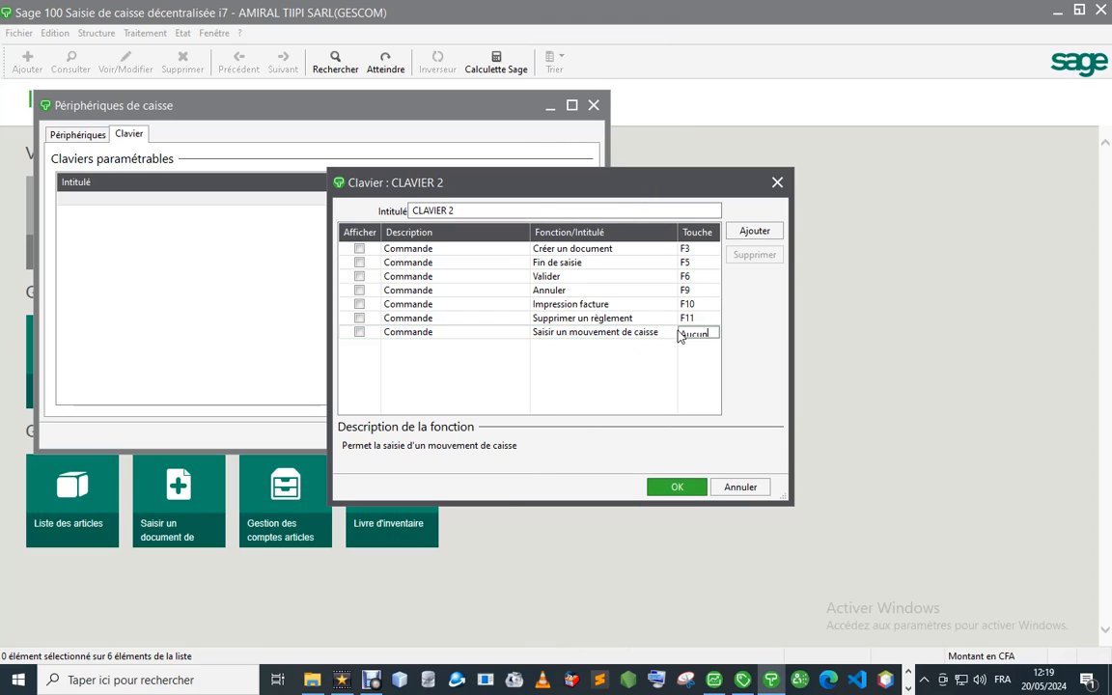
{"action": "key", "text": "F12"}
{"action": "left_click", "coordinate": [684, 304]}
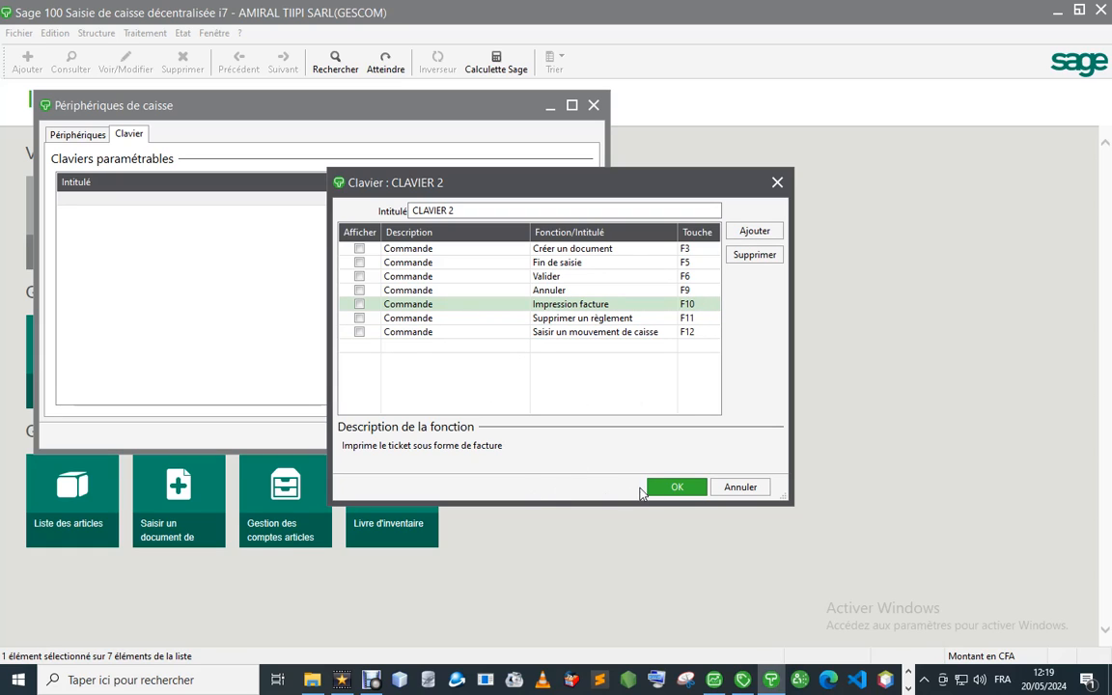
{"action": "left_click", "coordinate": [670, 488]}
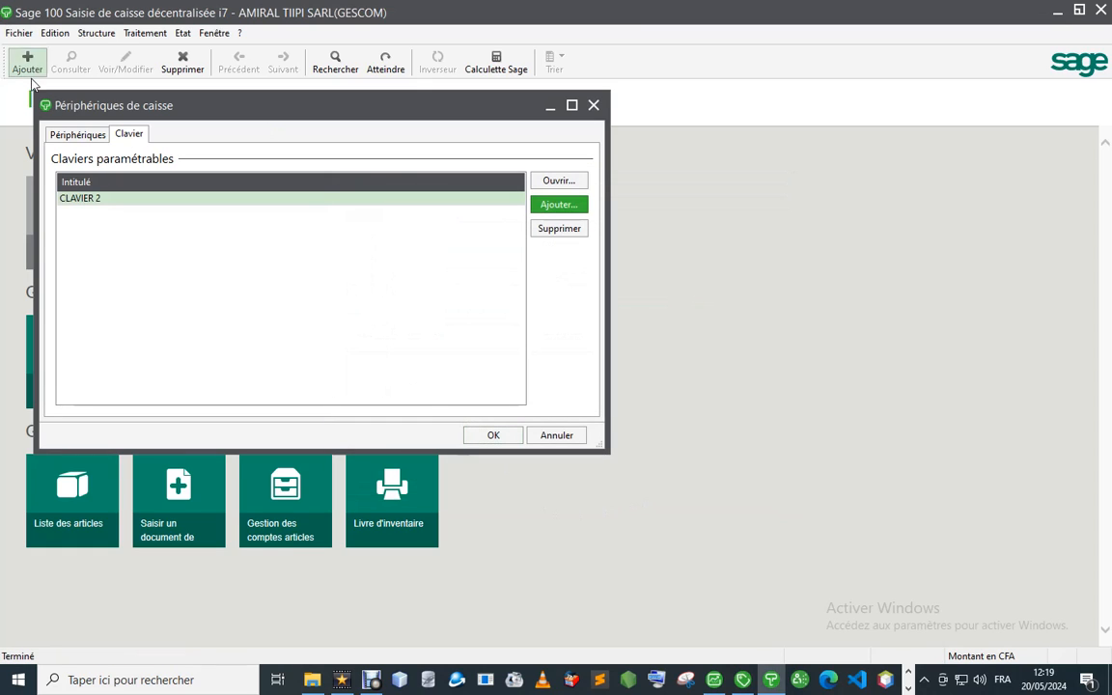
- Review the peripheral and keyboard settings of Périphériques de caisse and close the window
{"action": "left_click", "coordinate": [82, 136]}
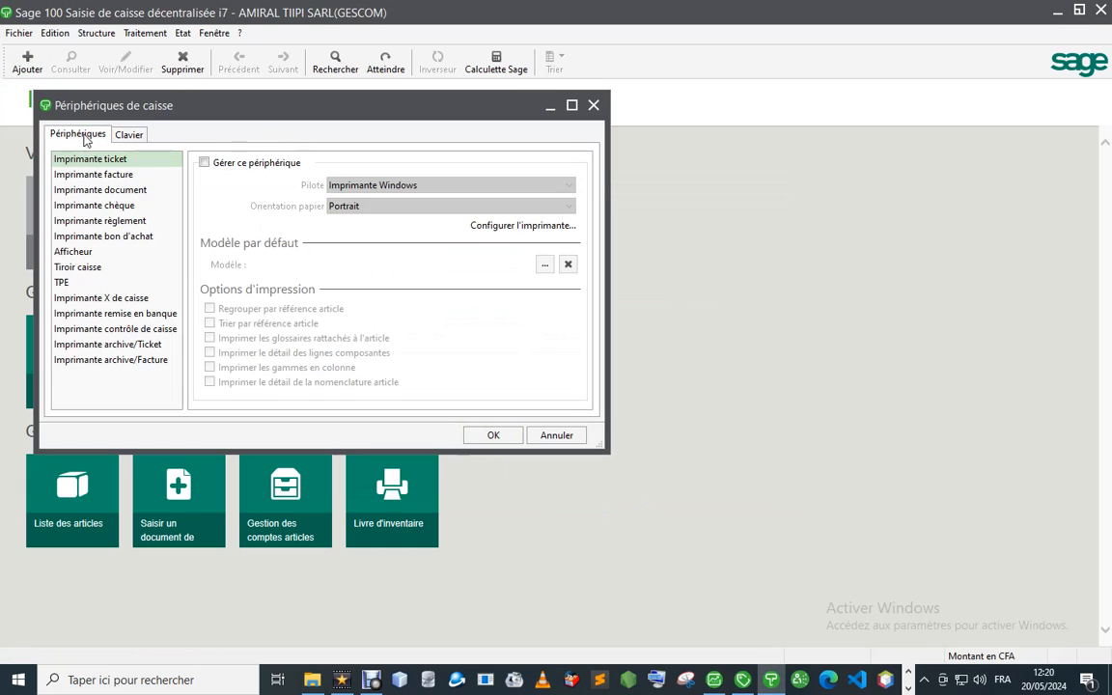
{"action": "left_click", "coordinate": [126, 136]}
{"action": "left_click", "coordinate": [82, 135]}
{"action": "left_click", "coordinate": [123, 137]}
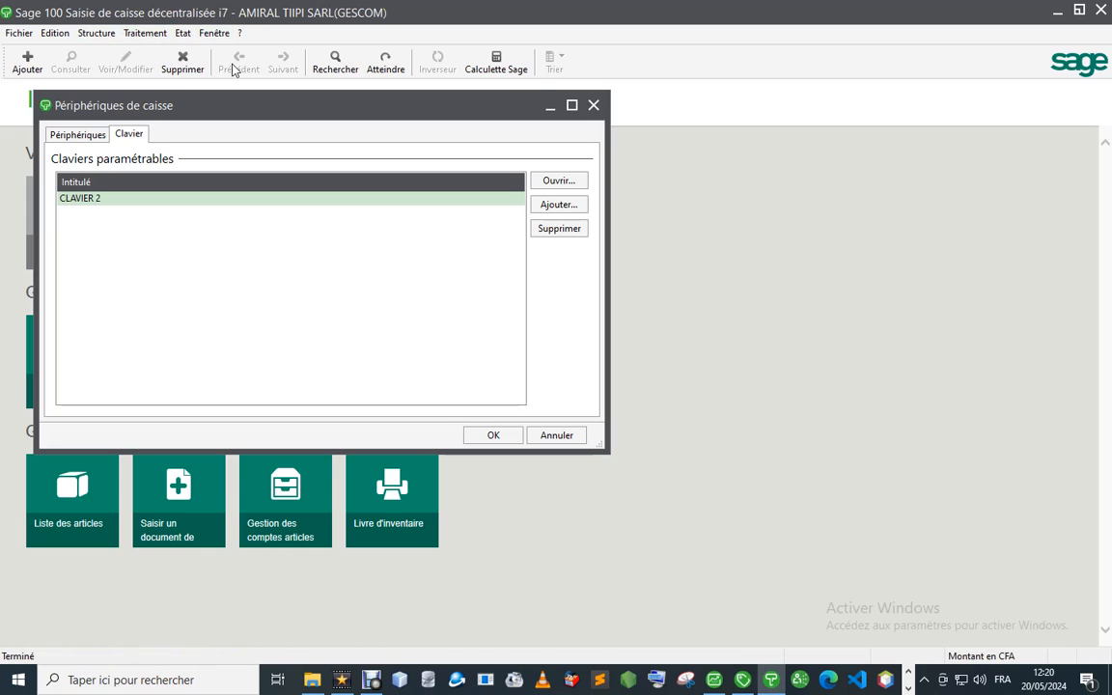
{"action": "left_click", "coordinate": [594, 105]}
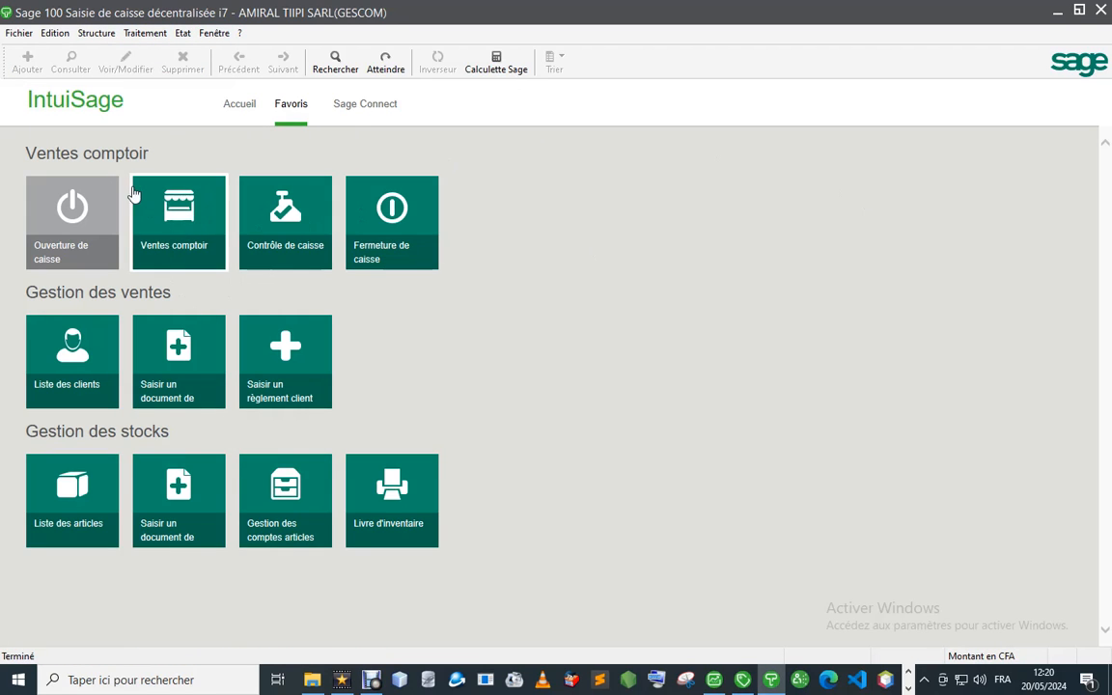
- View the counter sales ticket of CAISSE GENERALE maximized and close it
{"action": "left_click", "coordinate": [155, 212]}
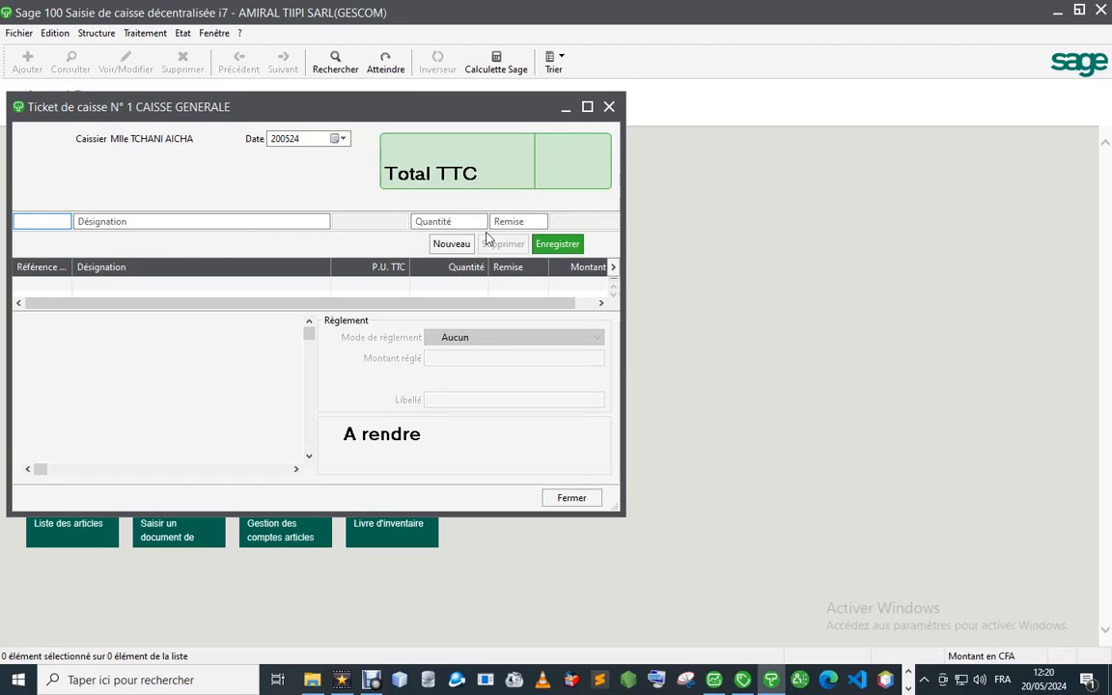
{"action": "left_click", "coordinate": [587, 106]}
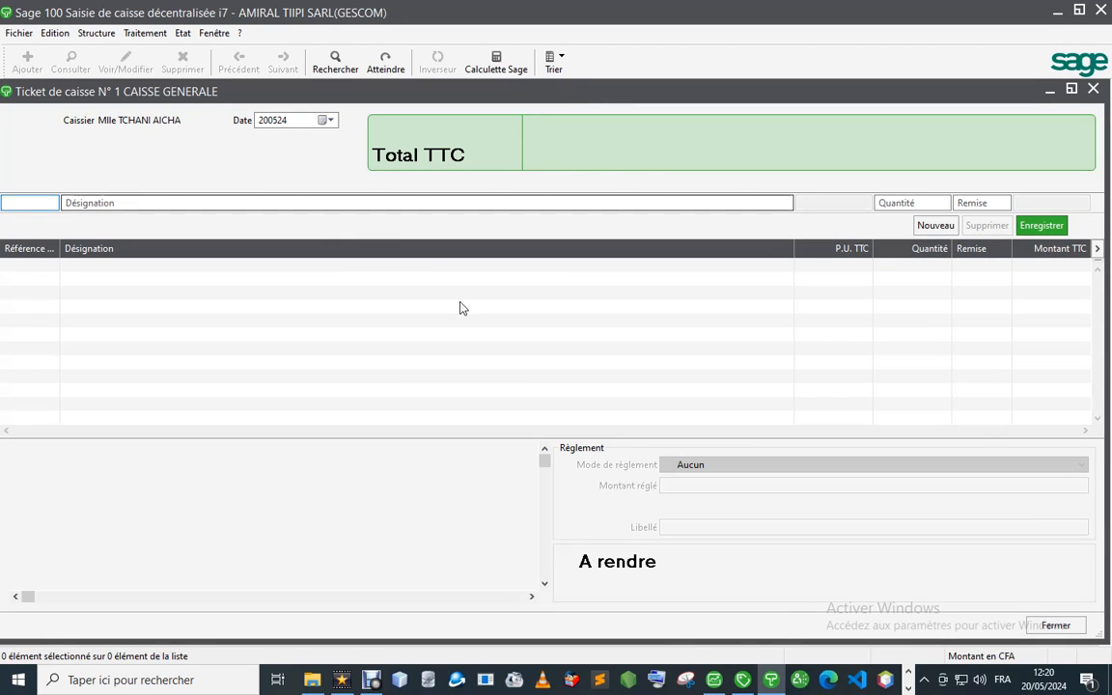
{"action": "left_click", "coordinate": [1093, 89]}
- Set 4111CLIENTS as the counter sales client in the company's general cash register parameters
{"action": "left_click", "coordinate": [17, 35]}
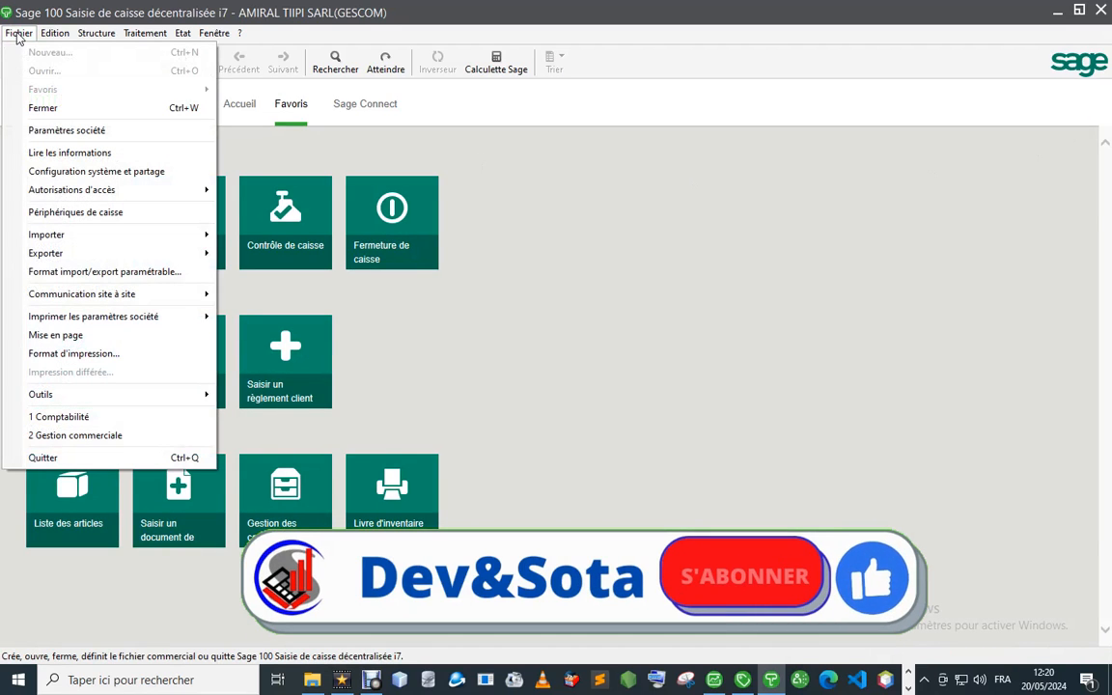
{"action": "left_click", "coordinate": [67, 131]}
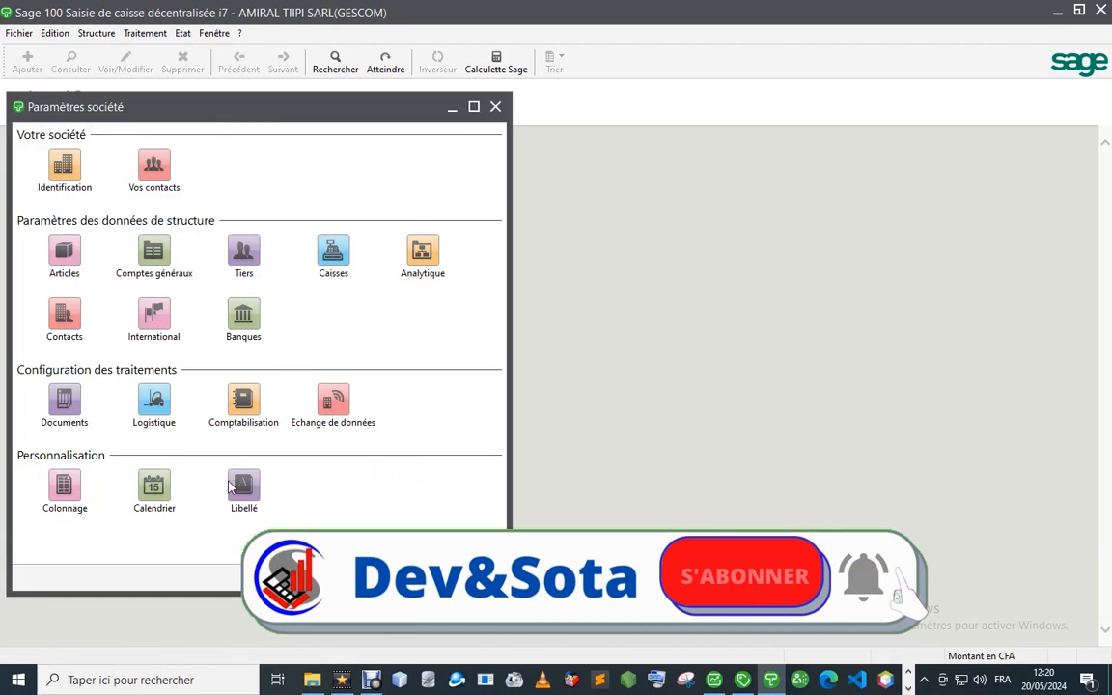
{"action": "left_click", "coordinate": [333, 253]}
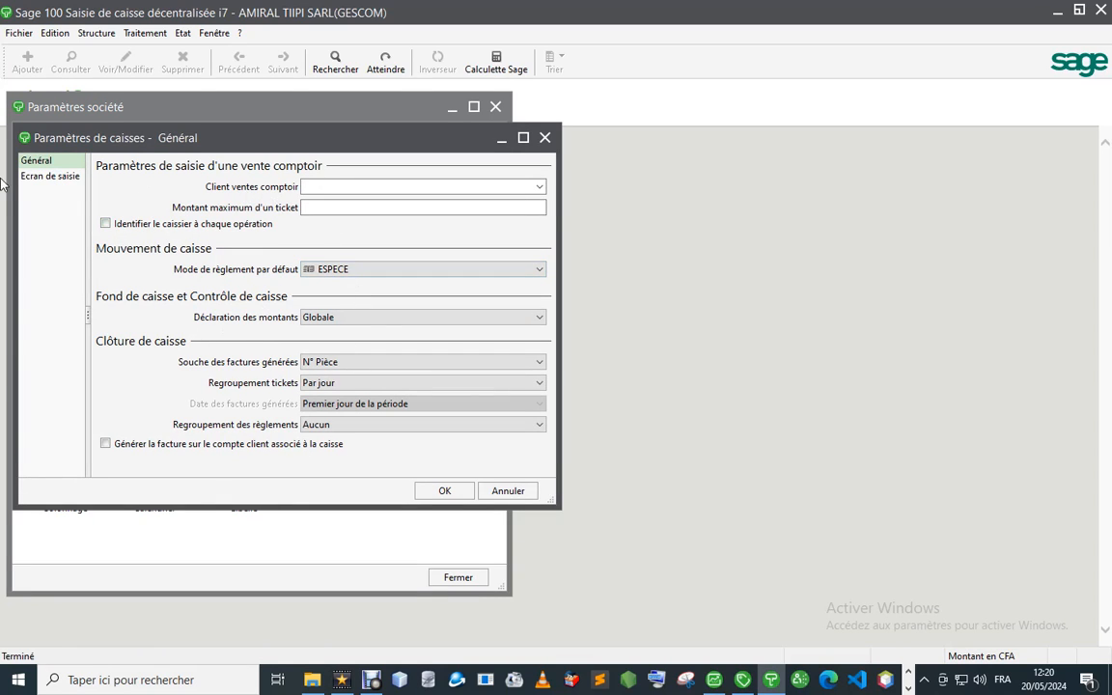
{"action": "left_click", "coordinate": [539, 190]}
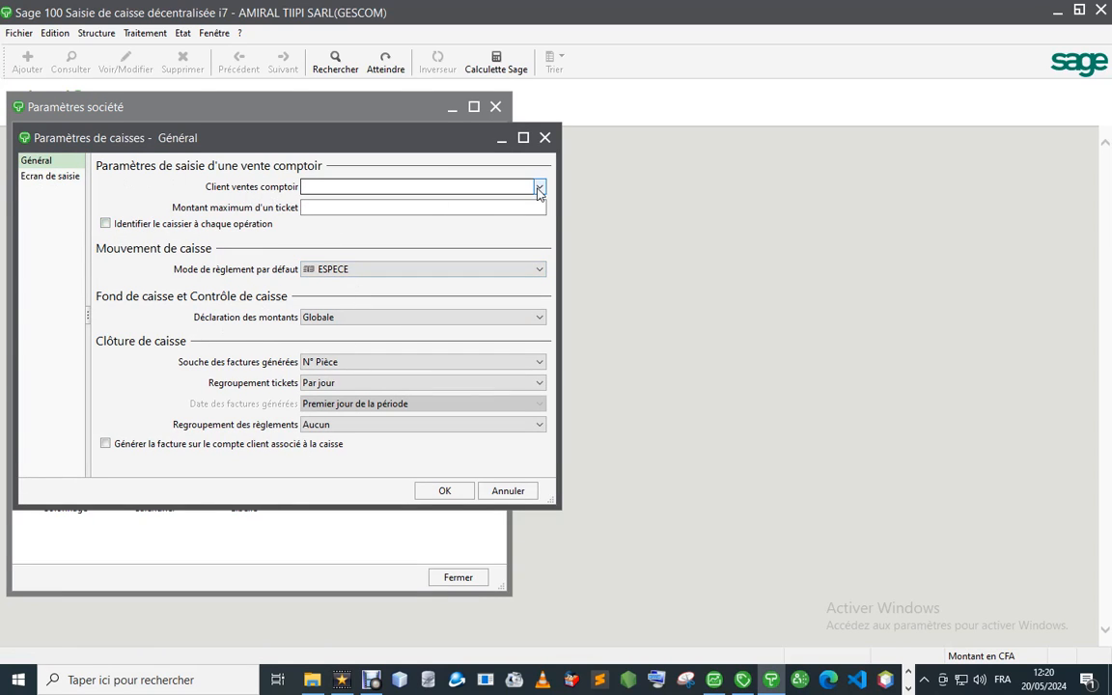
{"action": "left_click", "coordinate": [538, 191]}
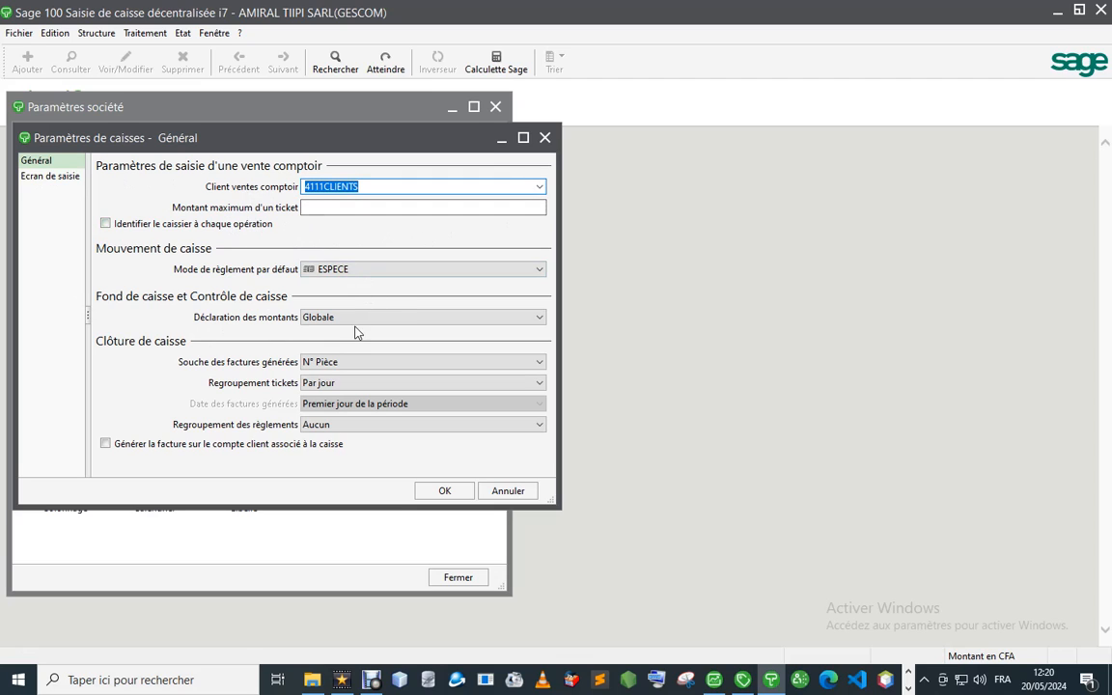
- Add the entry screen ECRAN 2 with screen model Ecran 2 and default document Facture, save it and close the company parameters
{"action": "left_click", "coordinate": [53, 176]}
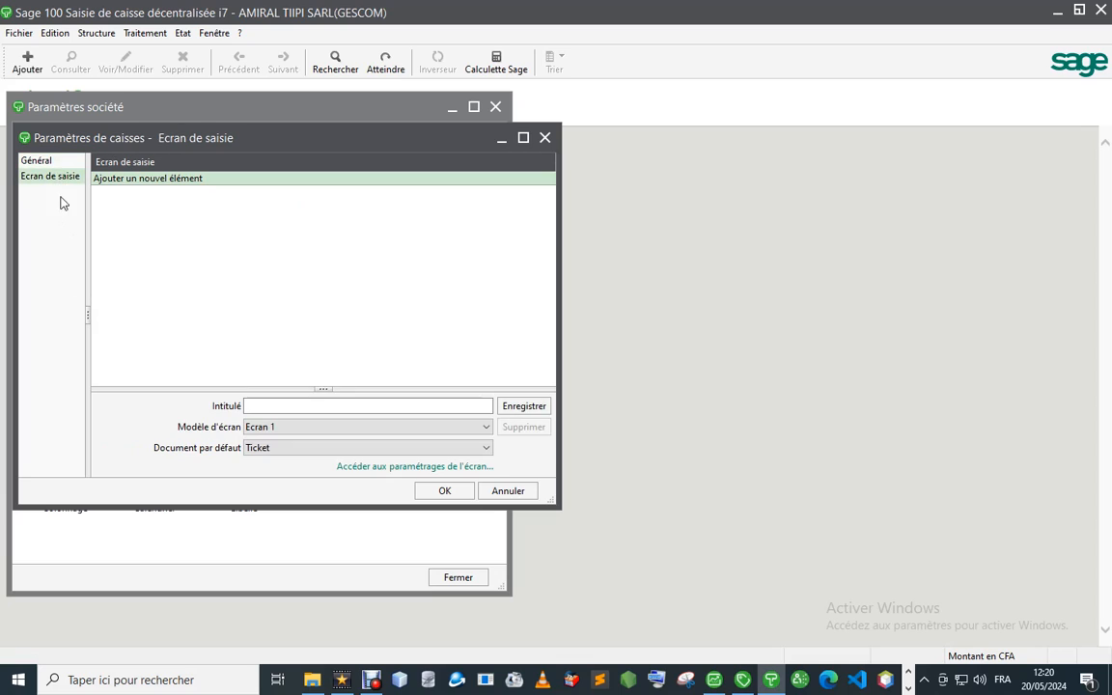
{"action": "left_click", "coordinate": [471, 430]}
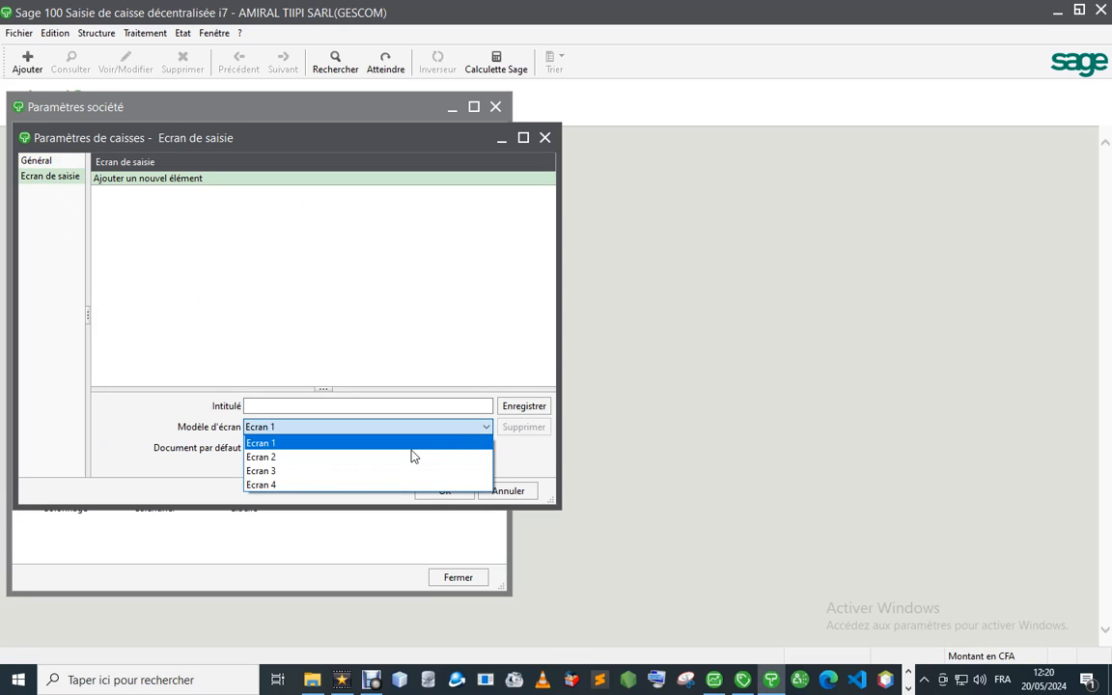
{"action": "left_click", "coordinate": [338, 457]}
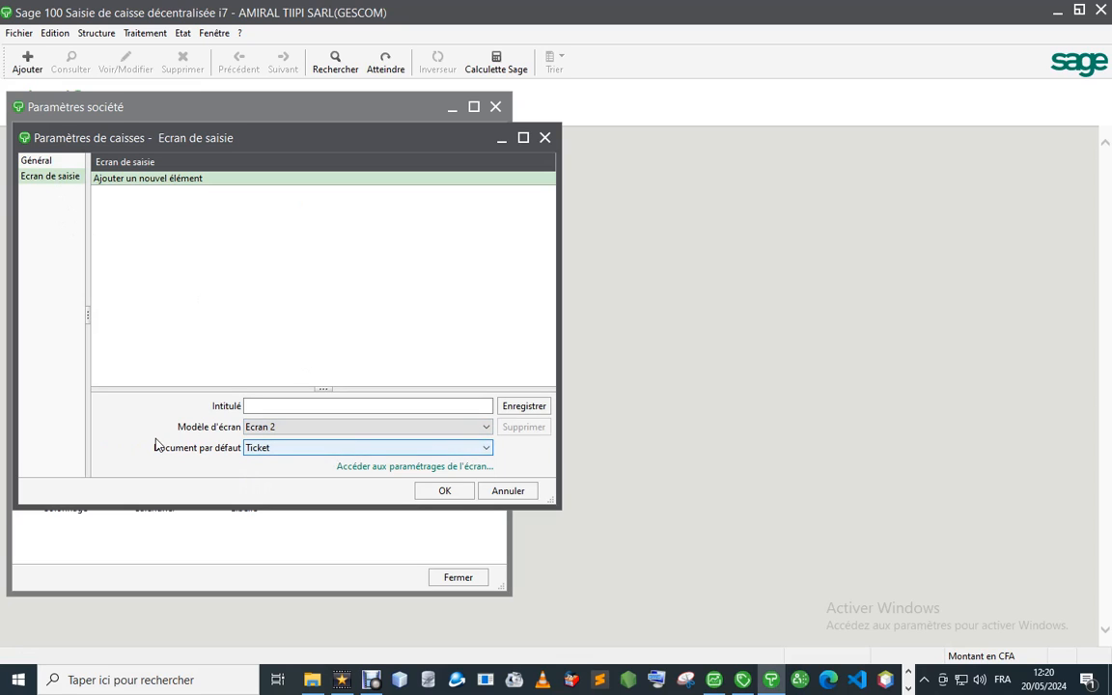
{"action": "left_click", "coordinate": [381, 450]}
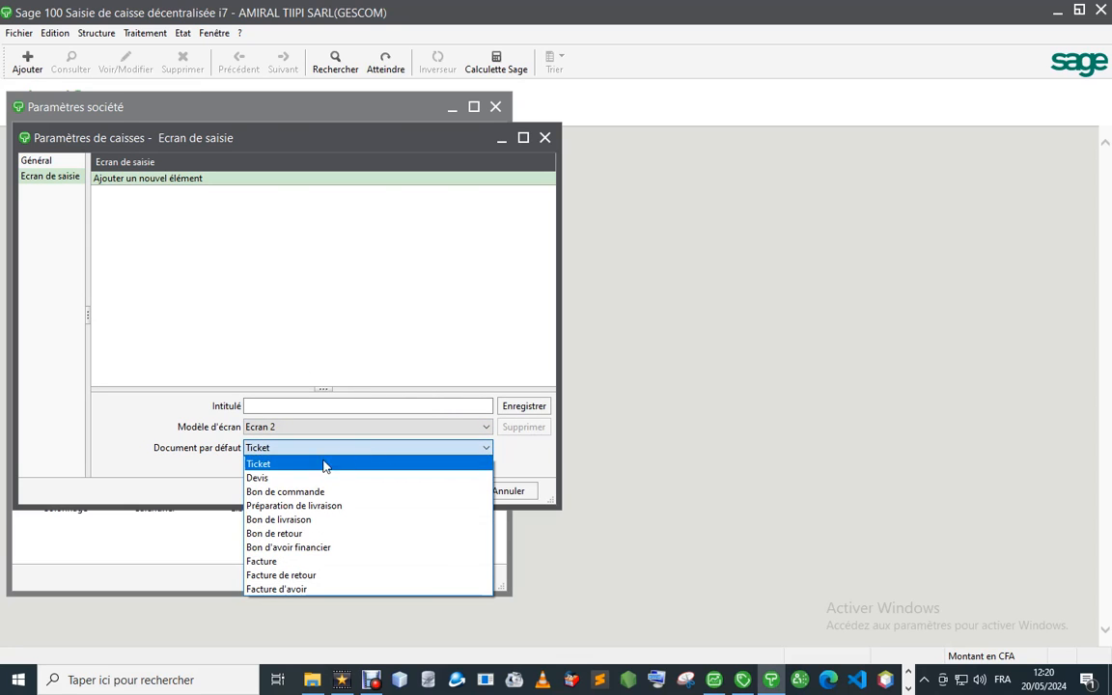
{"action": "left_click", "coordinate": [275, 561]}
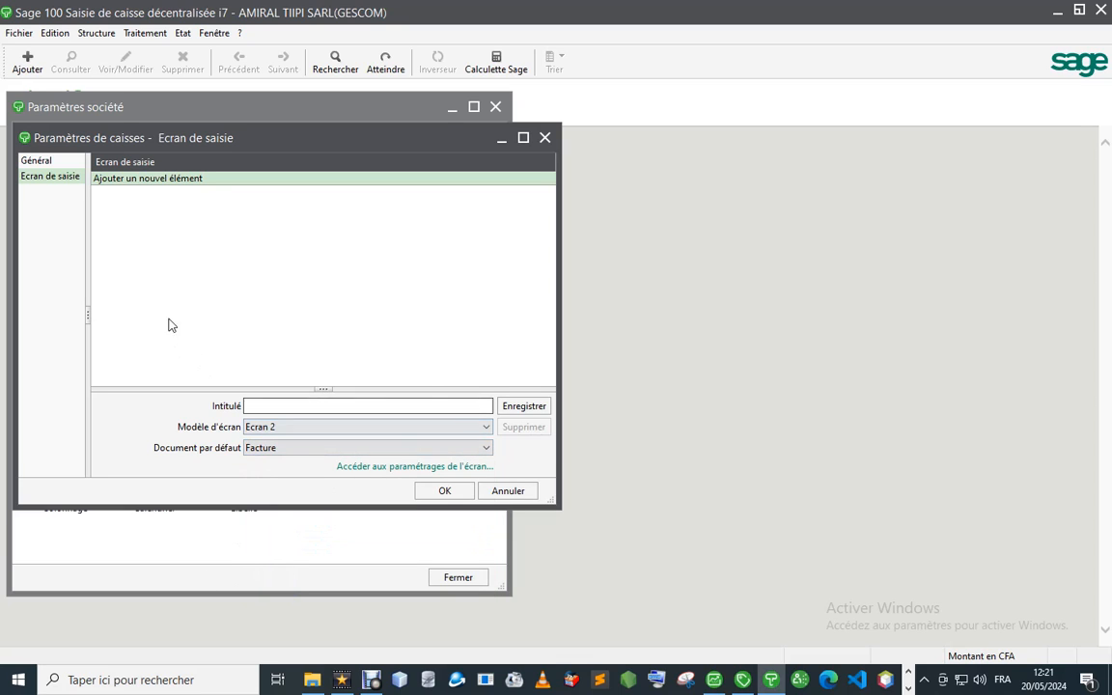
{"action": "left_click", "coordinate": [310, 407]}
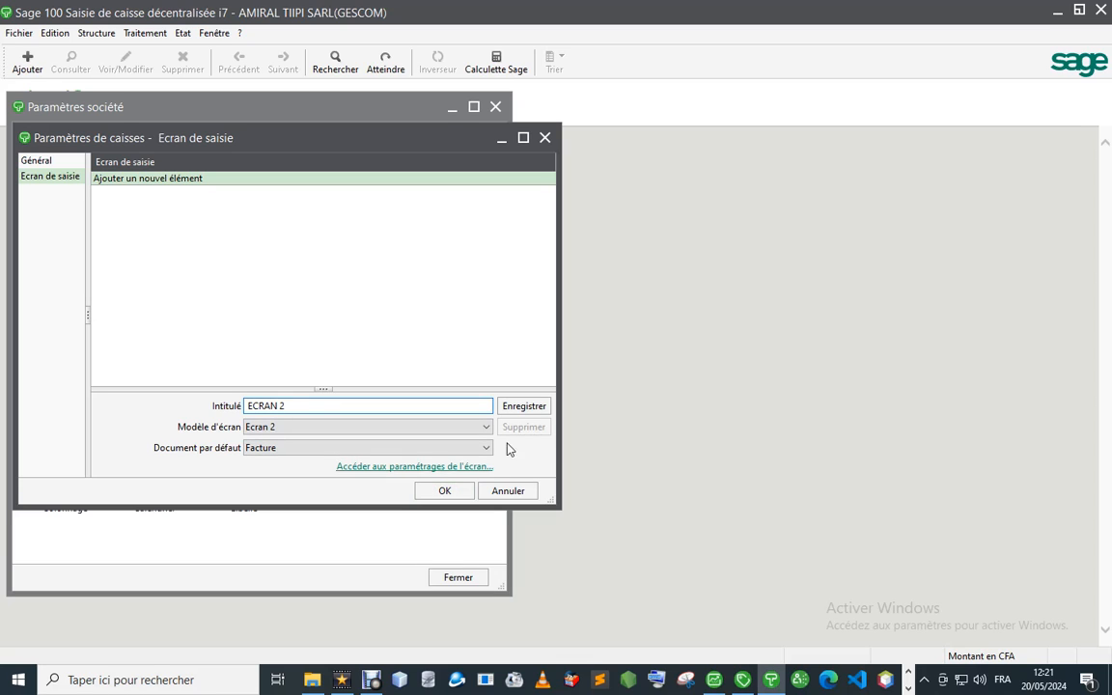
{"action": "left_click", "coordinate": [514, 407]}
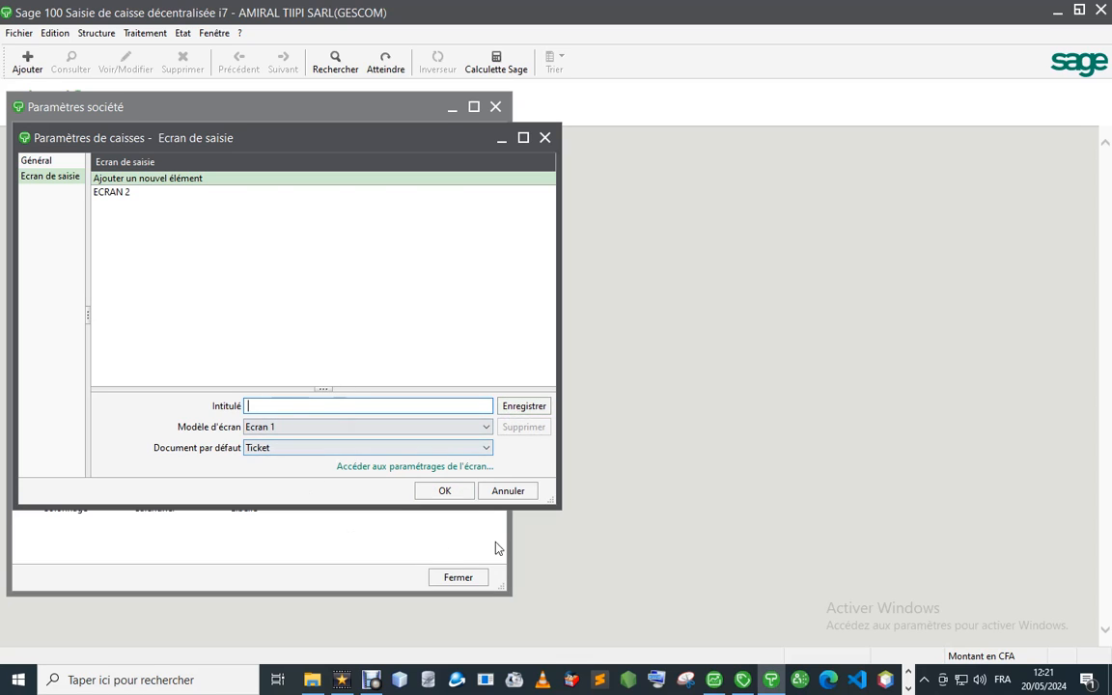
{"action": "left_click", "coordinate": [444, 491]}
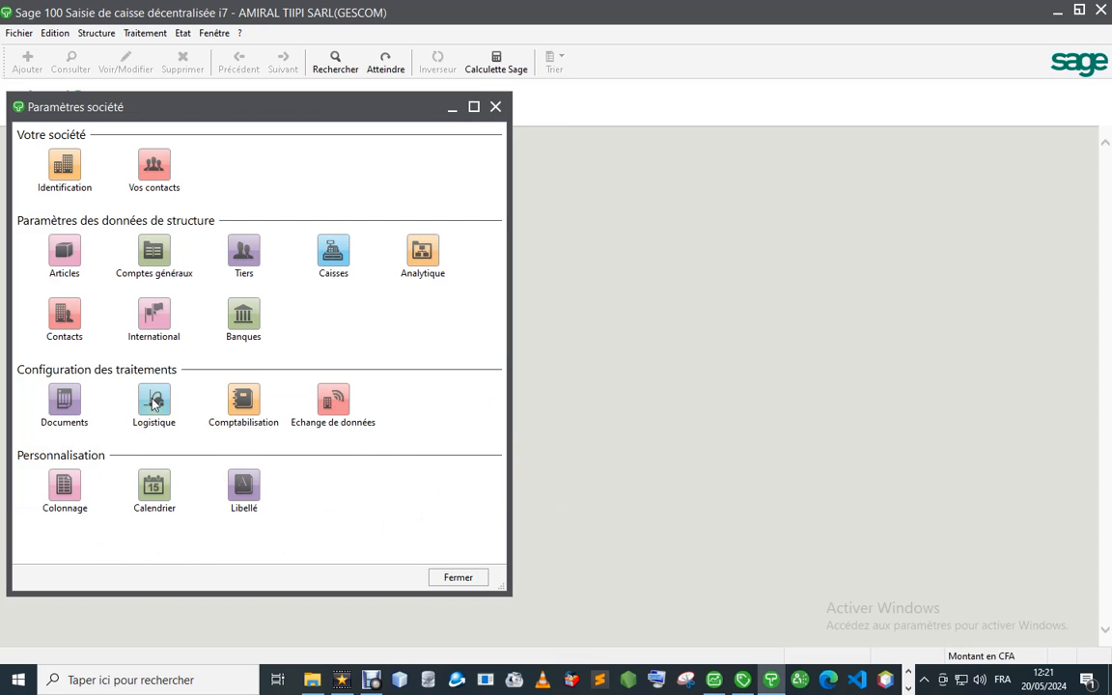
{"action": "left_click", "coordinate": [495, 106]}
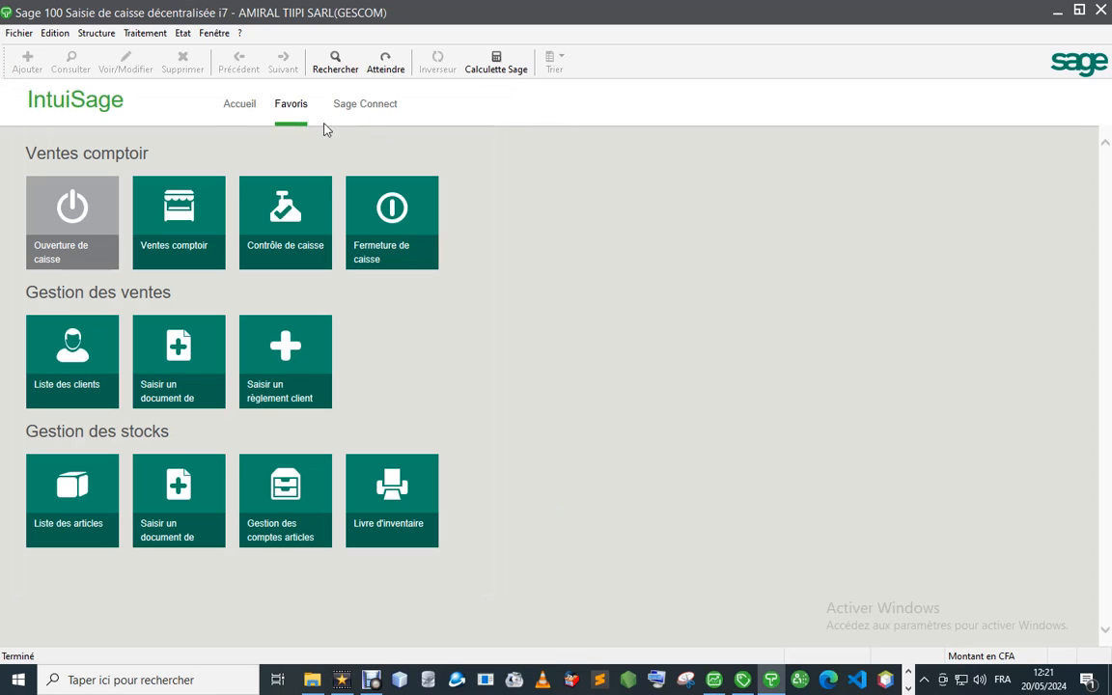
- Open counter sales and add one T-SHIRT PRADA to the invoice
{"action": "left_click", "coordinate": [153, 203]}
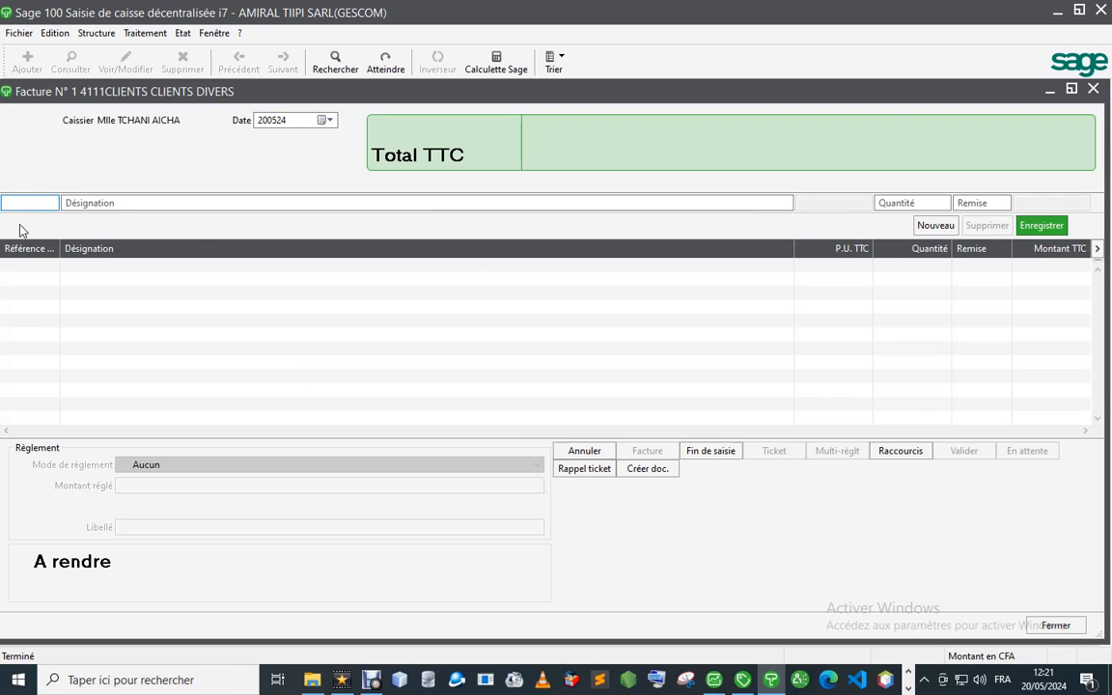
{"action": "key", "text": "Return"}
{"action": "double_click", "coordinate": [501, 248]}
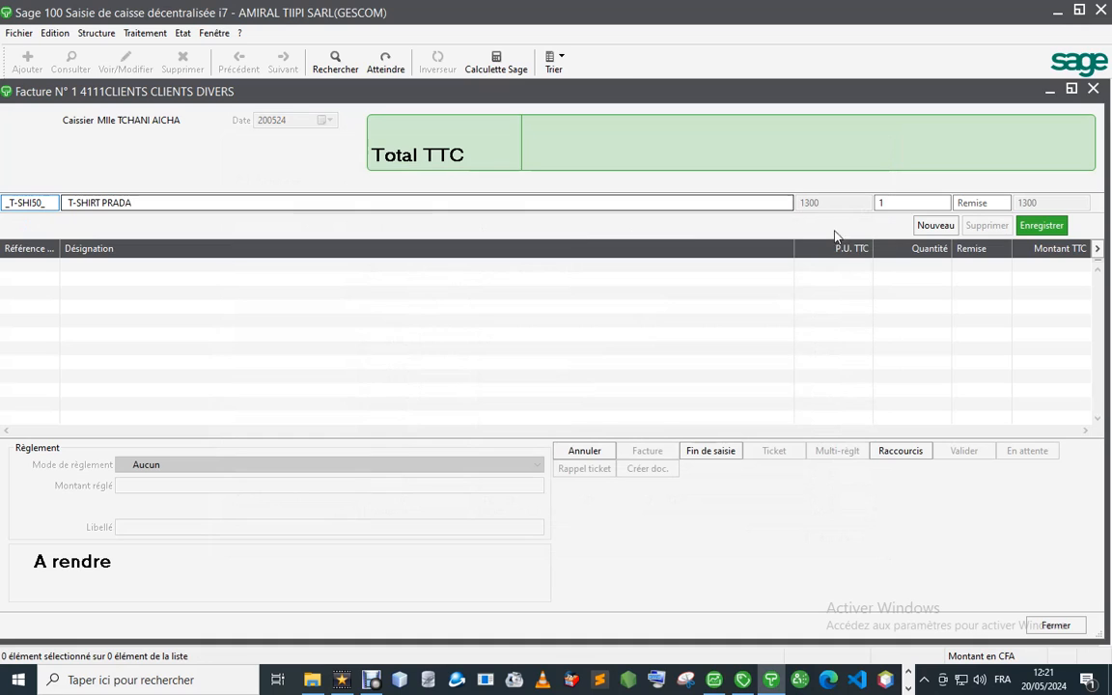
{"action": "key", "text": "Return"}
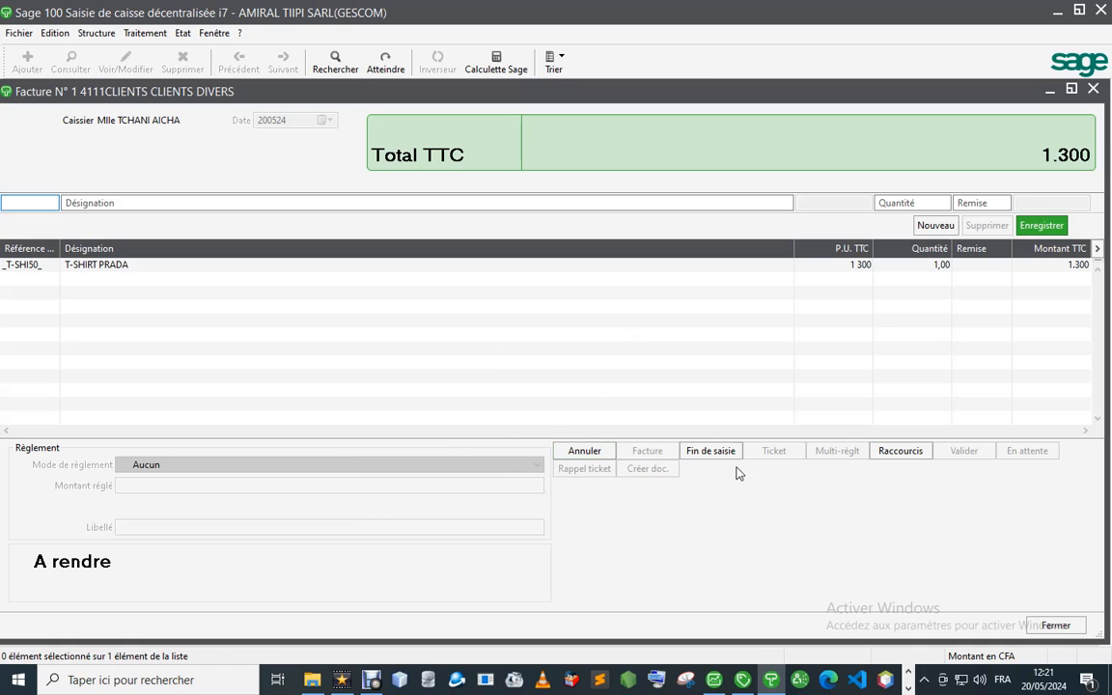
- End the invoice's item entry, validate a cash (ESPECE) payment of 2000 and dismiss the print template selection
{"action": "left_click", "coordinate": [717, 456]}
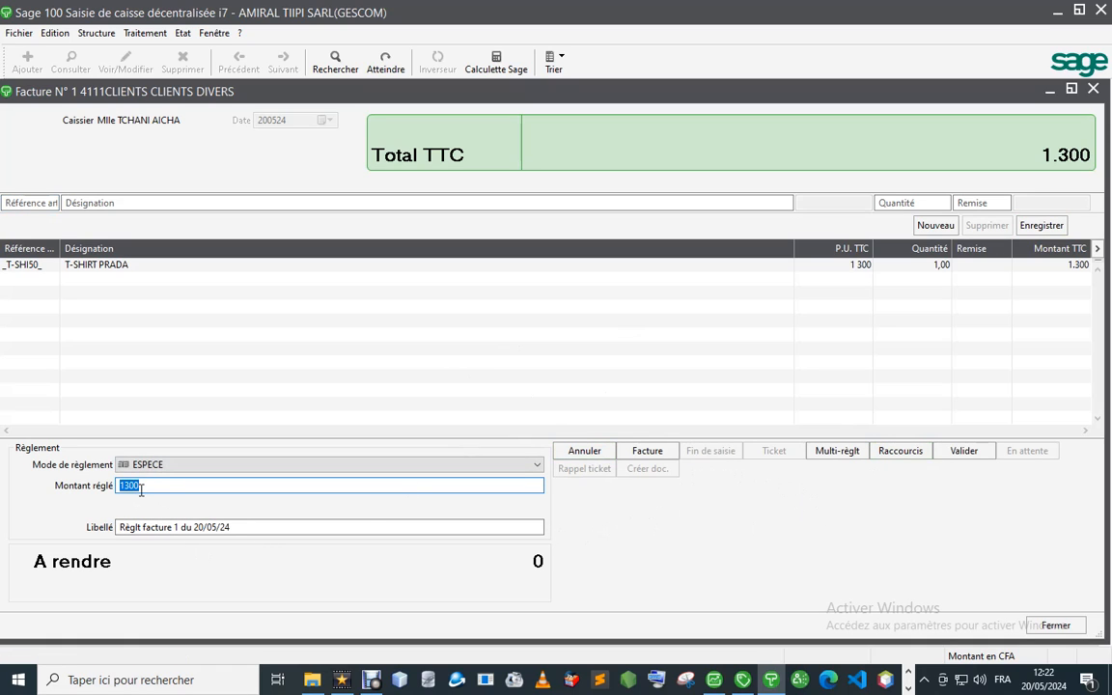
{"action": "type", "text": "2000"}
{"action": "left_click", "coordinate": [964, 452]}
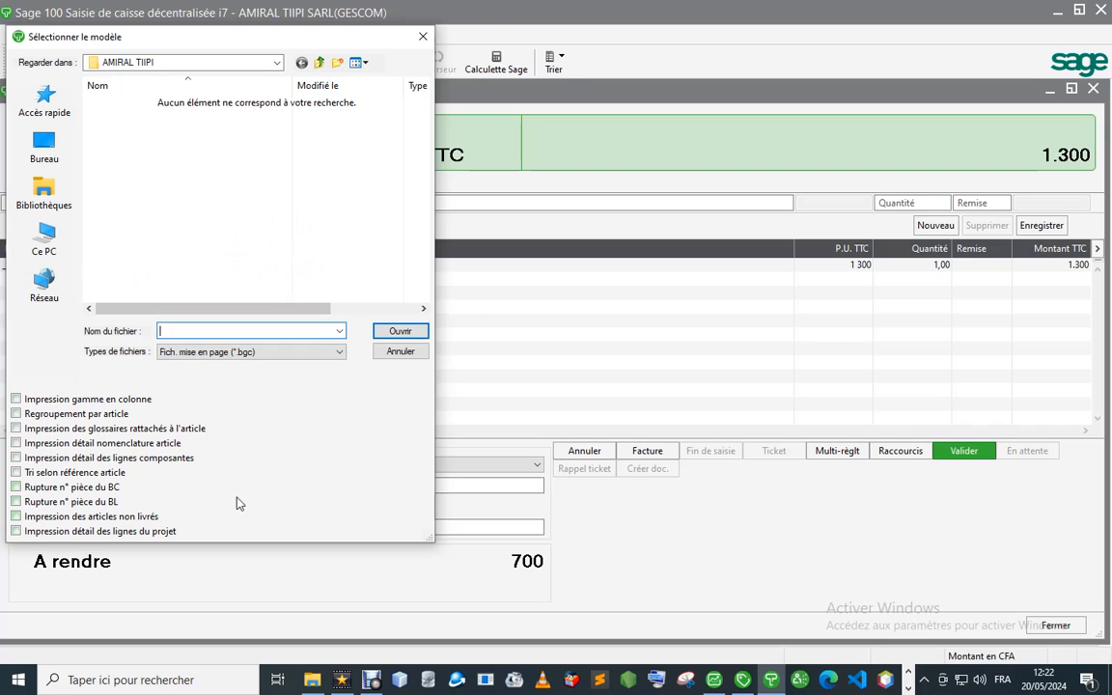
{"action": "left_click", "coordinate": [425, 39]}
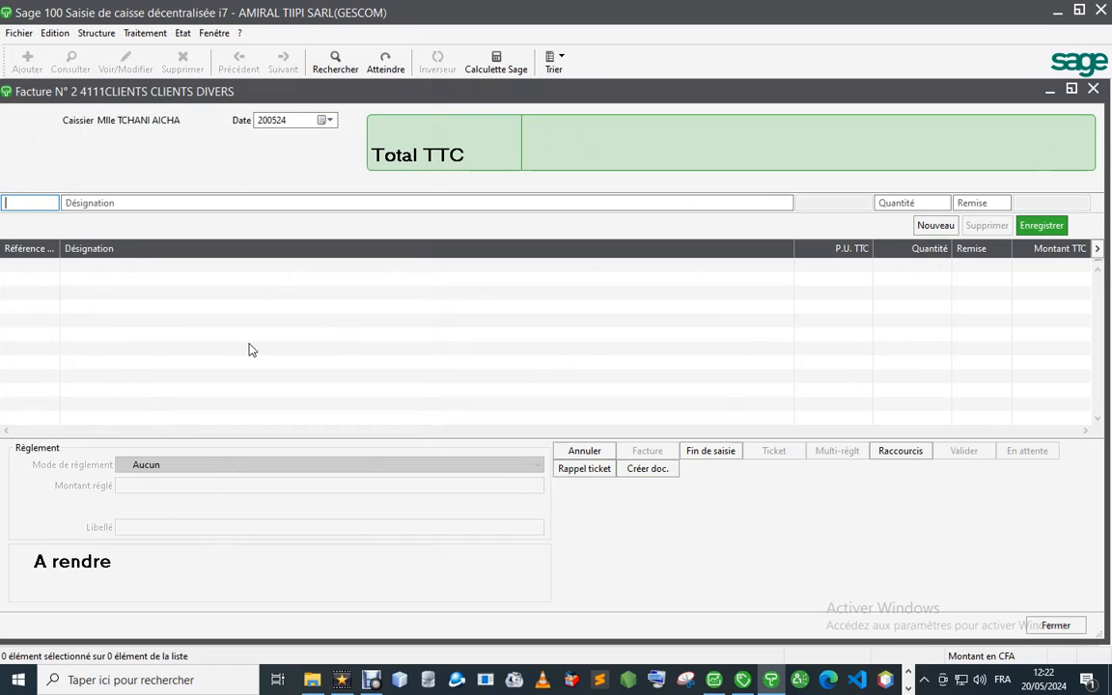
- Examine the general document parameters and the Comptabilisation parameters of the company, and close them unchanged
{"action": "left_click", "coordinate": [15, 33]}
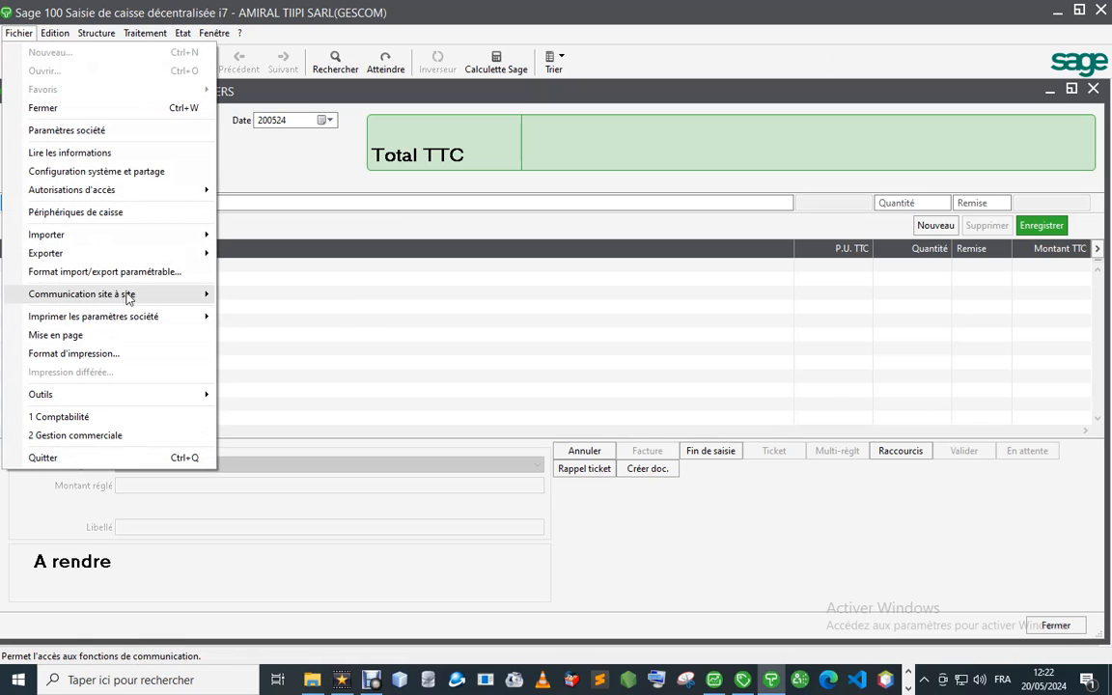
{"action": "mouse_move", "coordinate": [105, 259]}
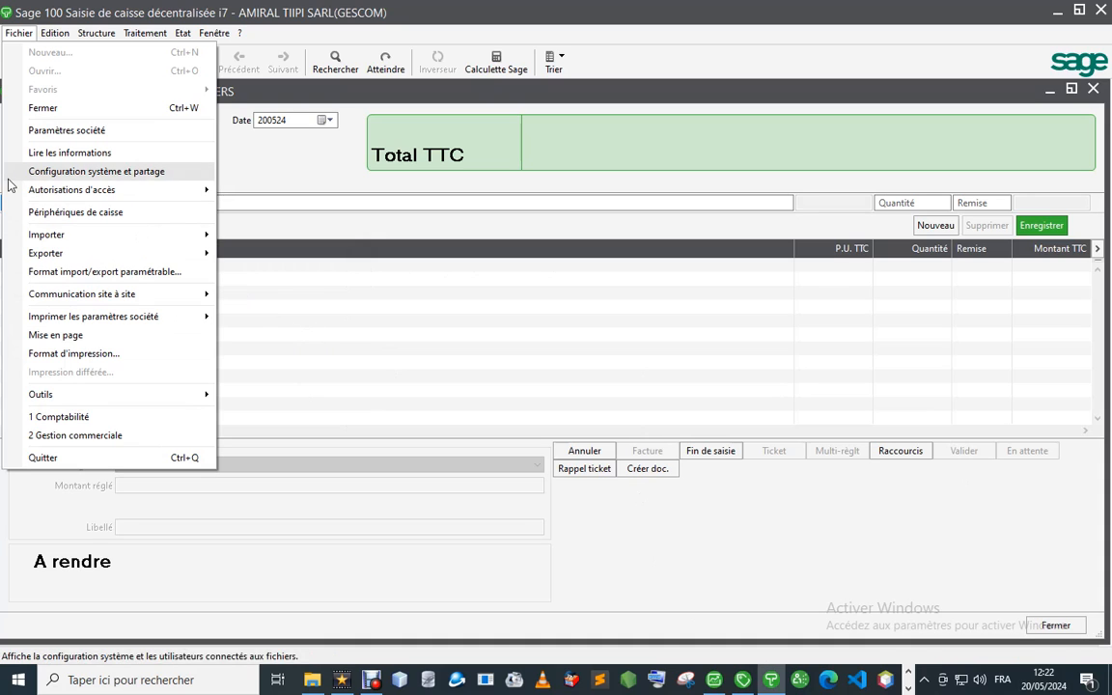
{"action": "left_click", "coordinate": [82, 136]}
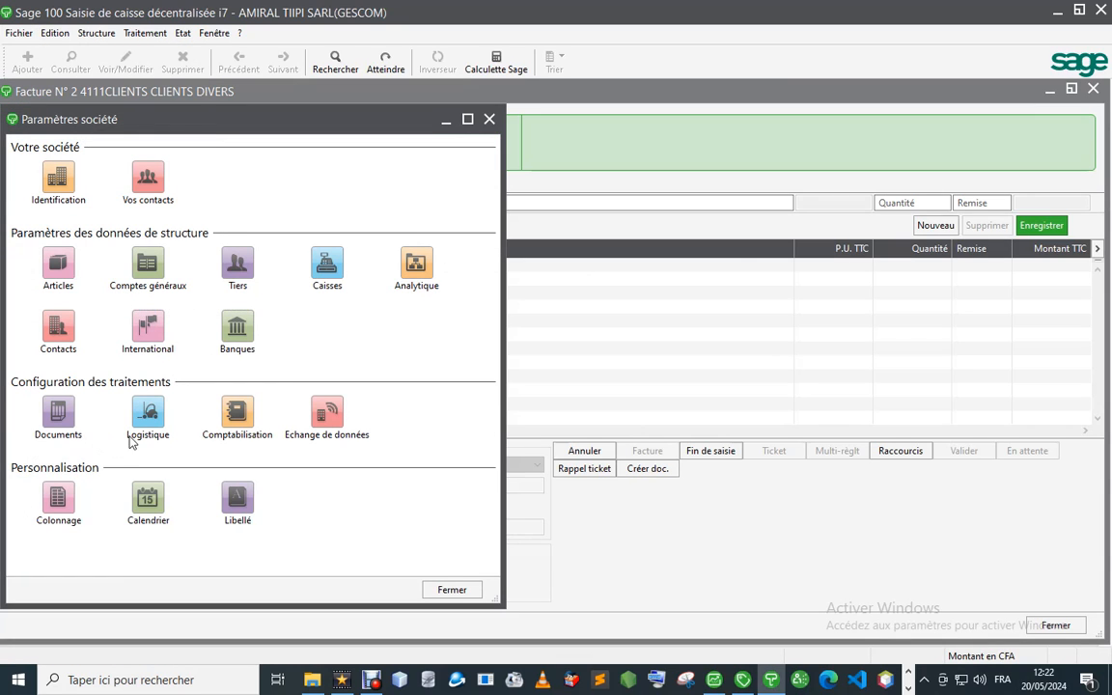
{"action": "left_click", "coordinate": [47, 408]}
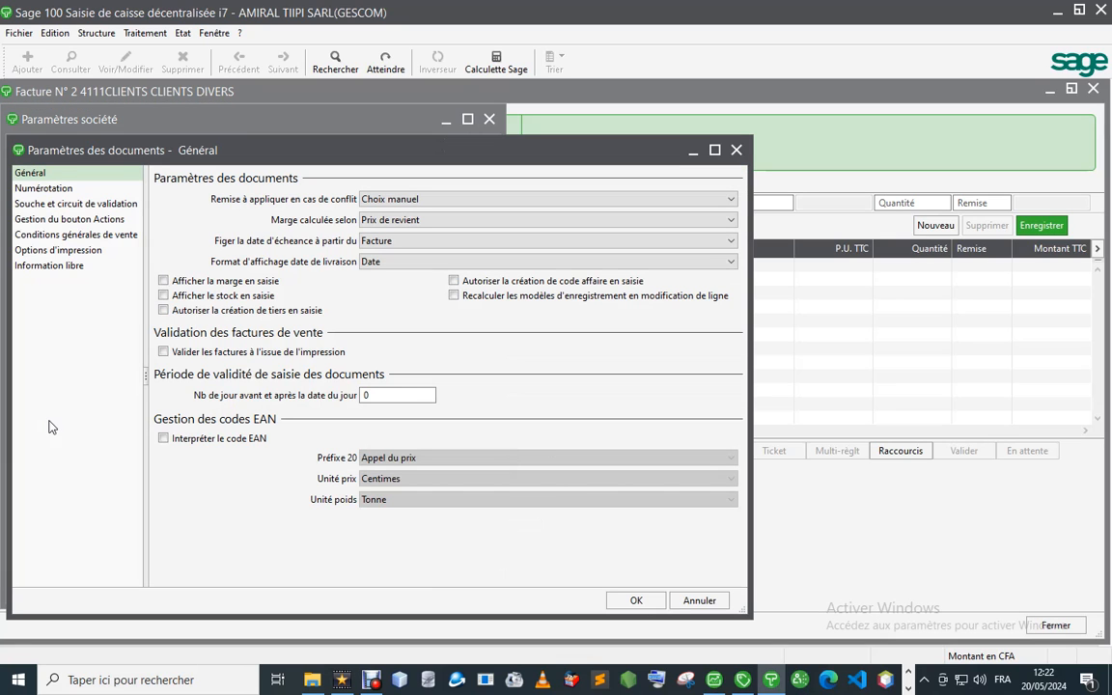
{"action": "left_click", "coordinate": [736, 150]}
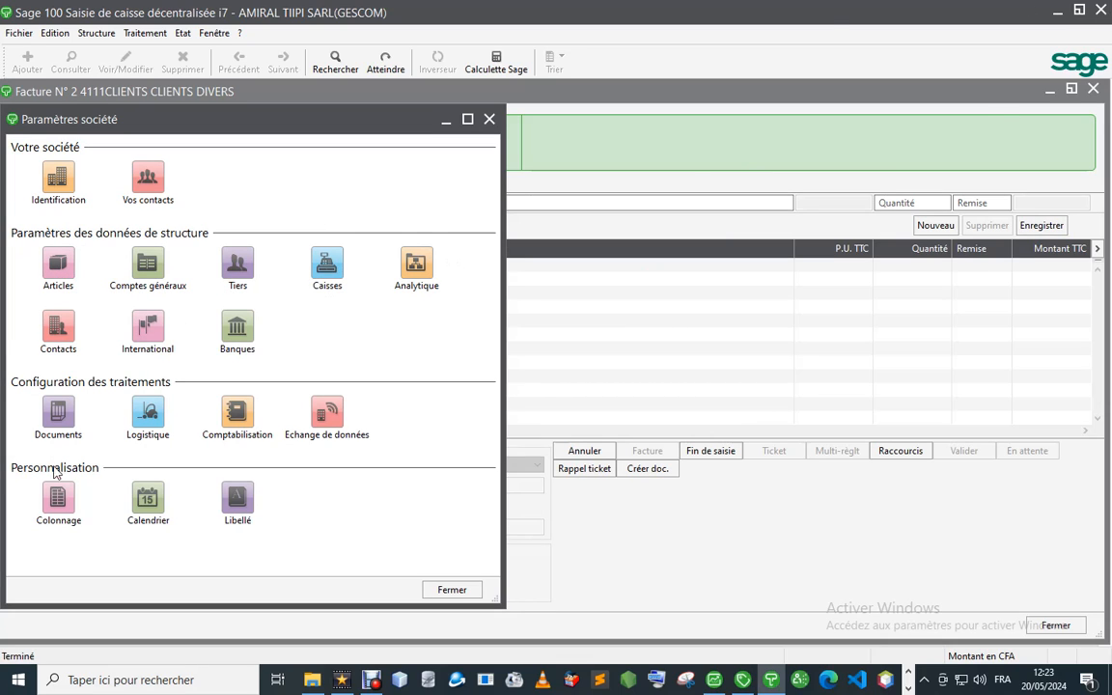
{"action": "left_click", "coordinate": [239, 425]}
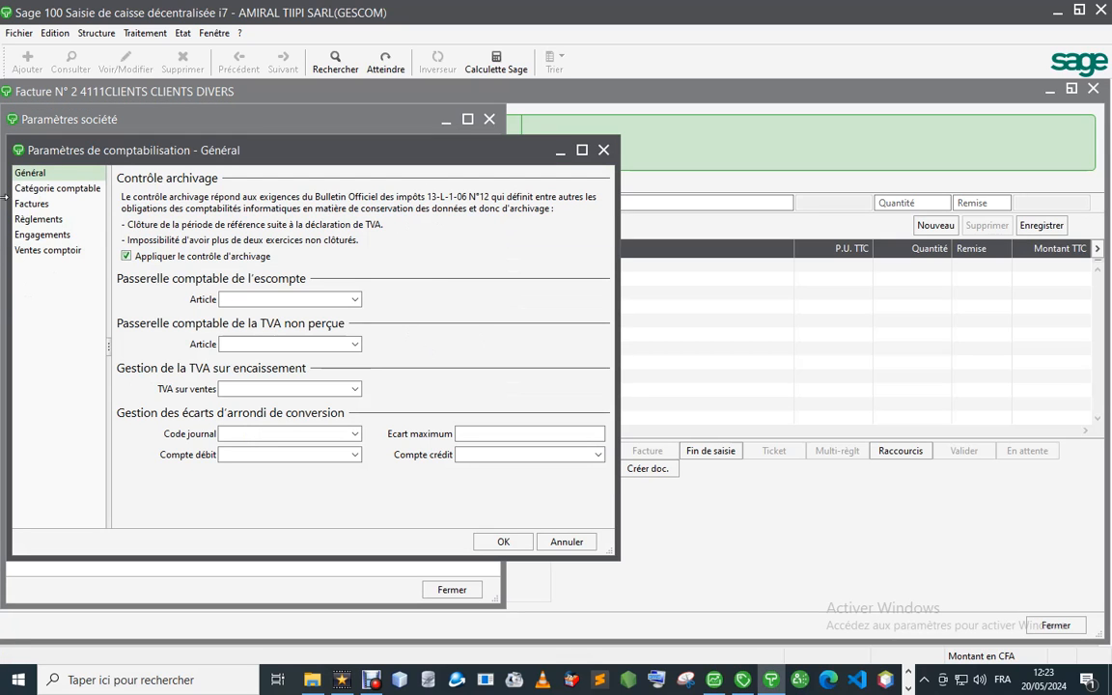
{"action": "left_click", "coordinate": [34, 204]}
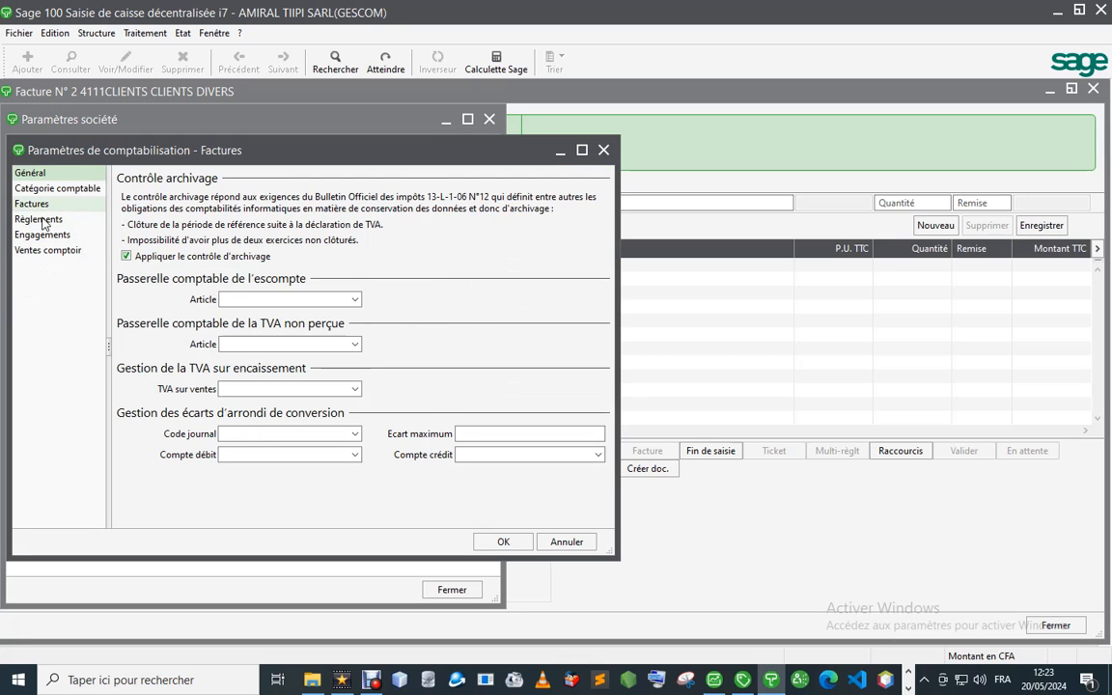
{"action": "left_click", "coordinate": [602, 151]}
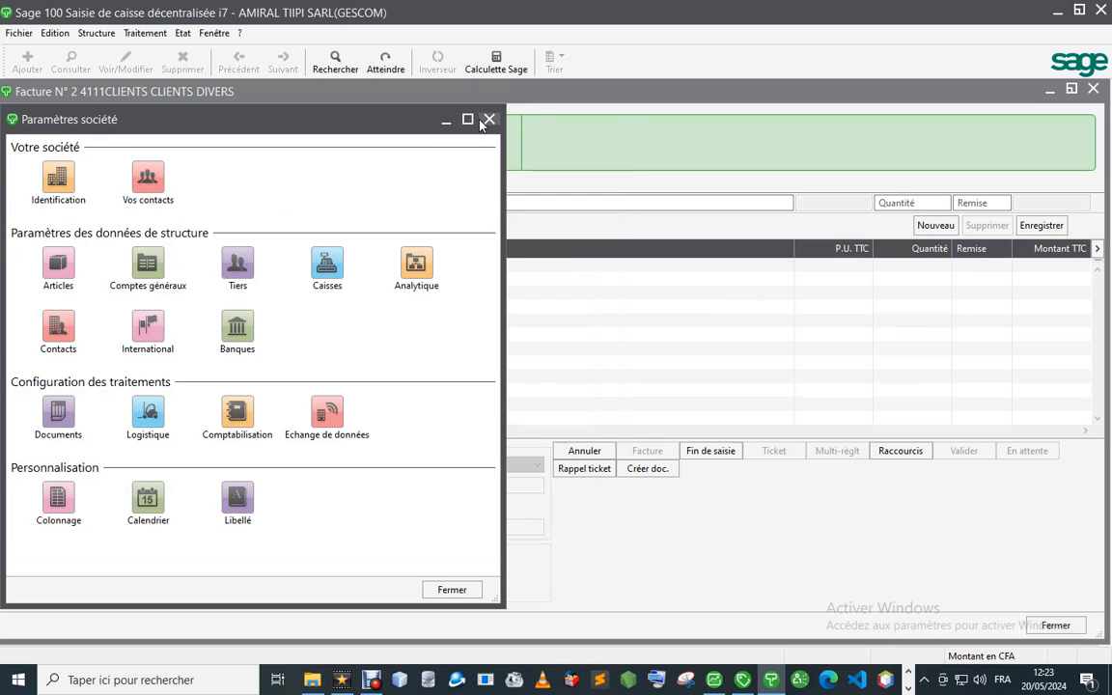
{"action": "left_click", "coordinate": [490, 120]}
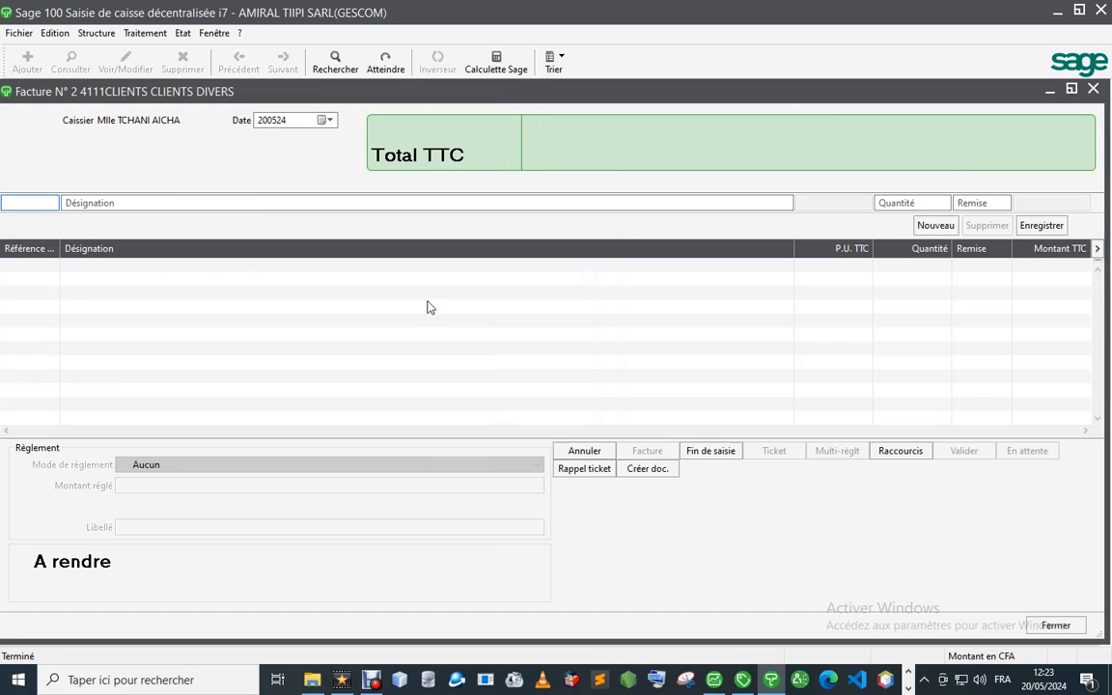